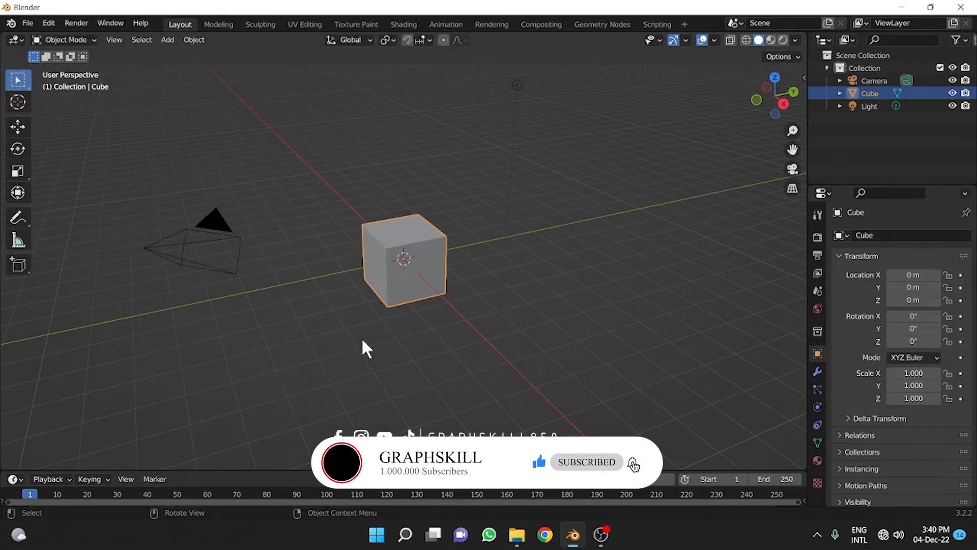
Delete the default cube, camera and light, and add a plane mesh at the world origin.
{"action": "middle_click_drag", "start_coordinate": [361, 337], "coordinate": [245, 385]}
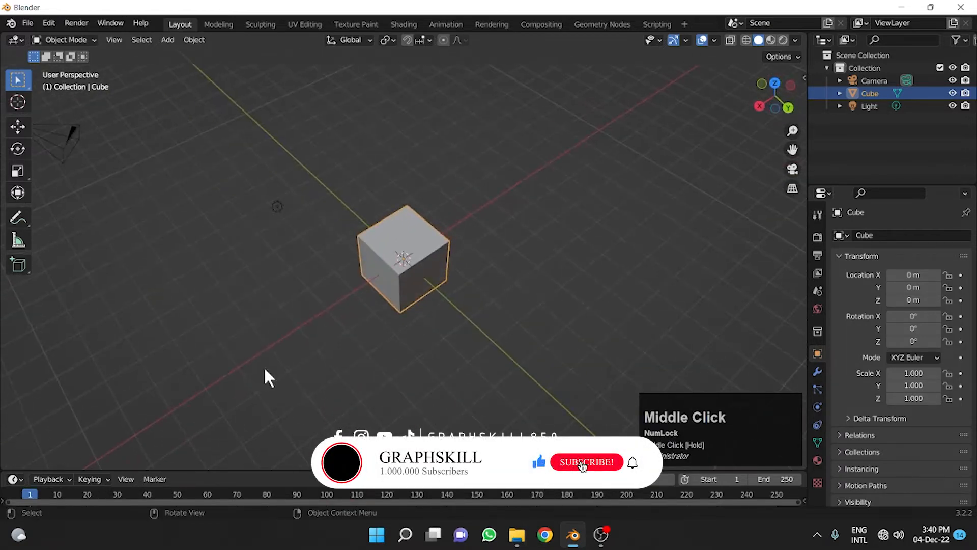
{"action": "scroll", "coordinate": [366, 334], "scroll_direction": "down", "scroll_amount": 2}
{"action": "middle_click_drag", "start_coordinate": [358, 337], "coordinate": [452, 356]}
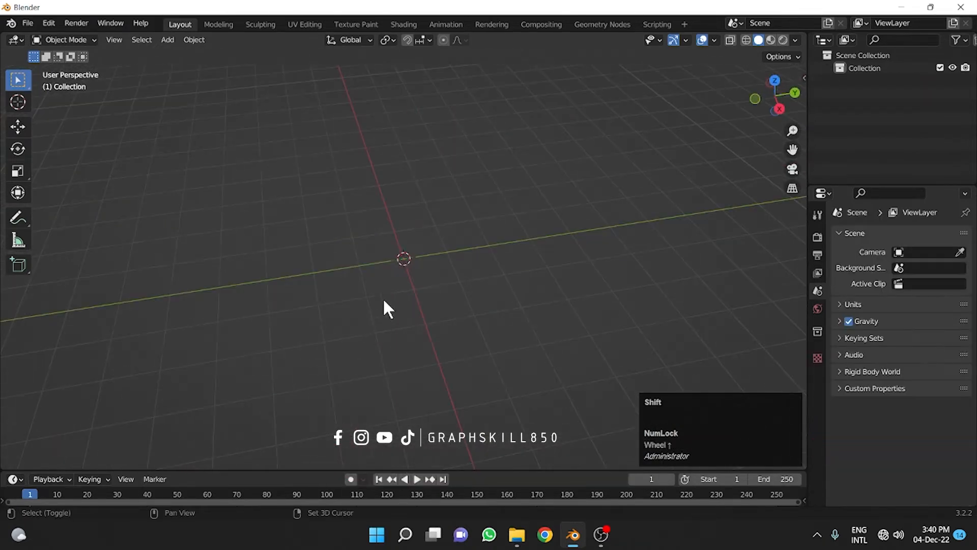
{"action": "key", "text": "shift+a"}
{"action": "left_click", "coordinate": [164, 81]}
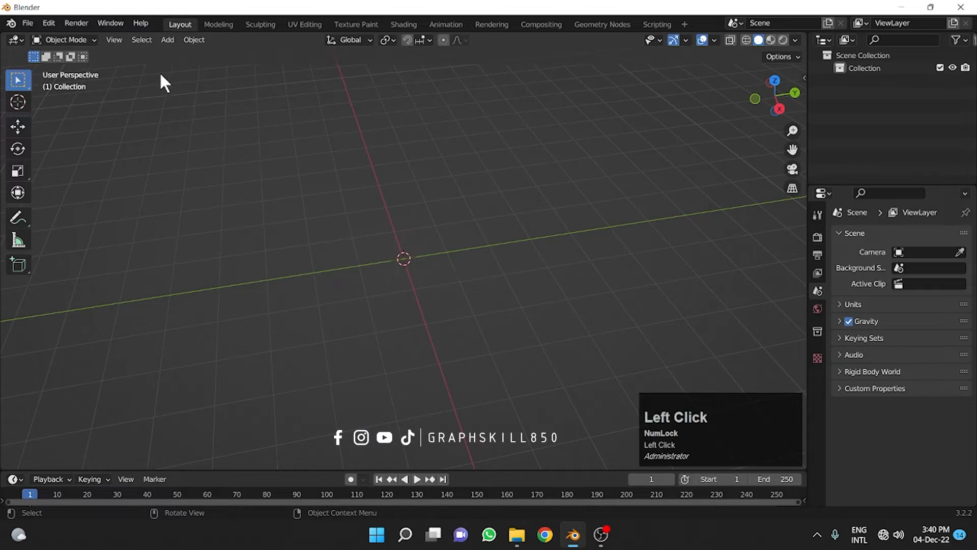
{"action": "left_click", "coordinate": [167, 40]}
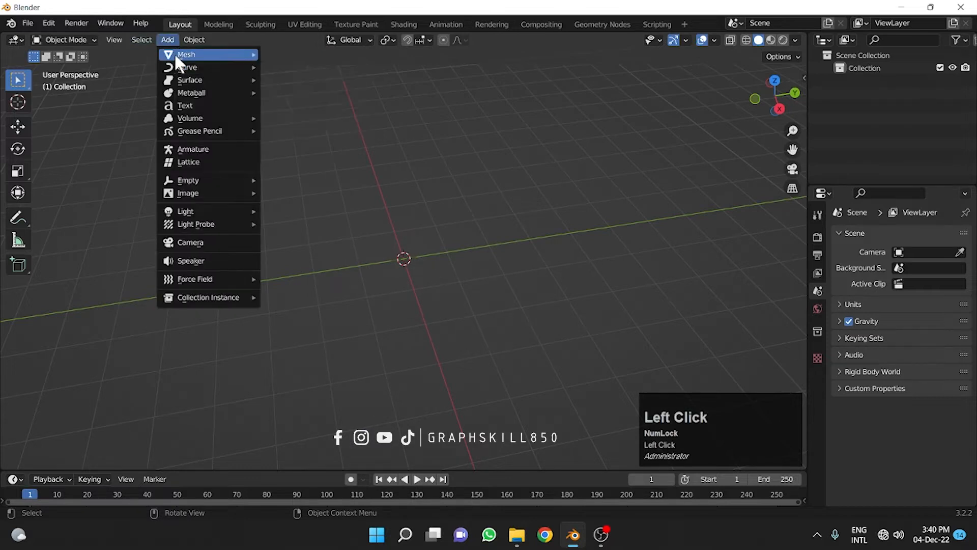
{"action": "mouse_move", "coordinate": [174, 53]}
{"action": "left_click", "coordinate": [325, 54]}
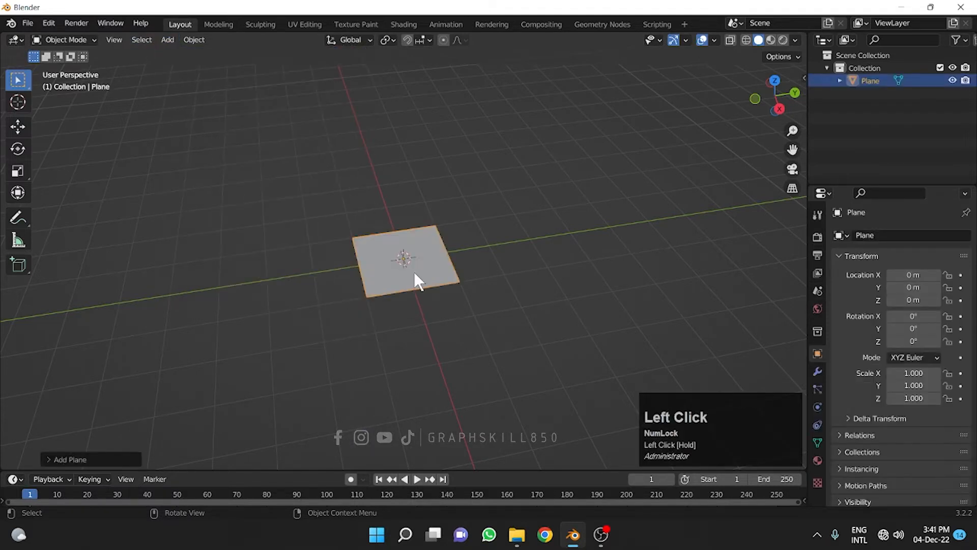
{"action": "scroll", "coordinate": [376, 169], "scroll_direction": "up", "scroll_amount": 4}
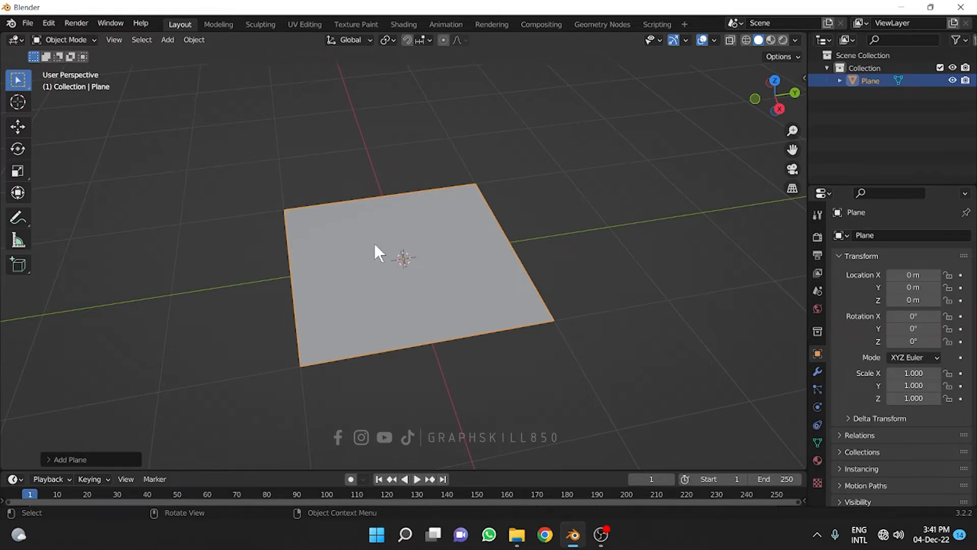
Switch to the top orthographic view and enter Edit Mode on the plane.
{"action": "key", "text": "KP_7"}
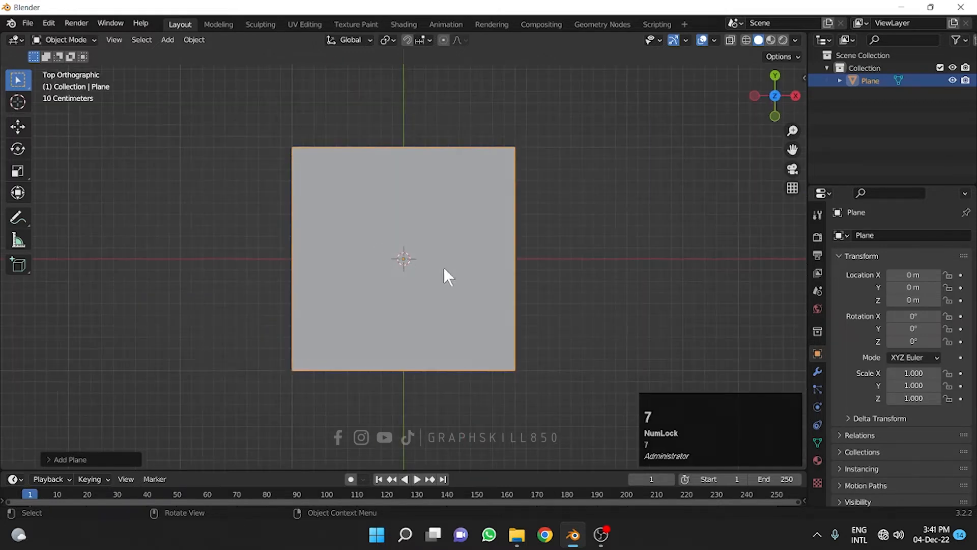
{"action": "middle_click_drag", "start_coordinate": [445, 275], "coordinate": [671, 195]}
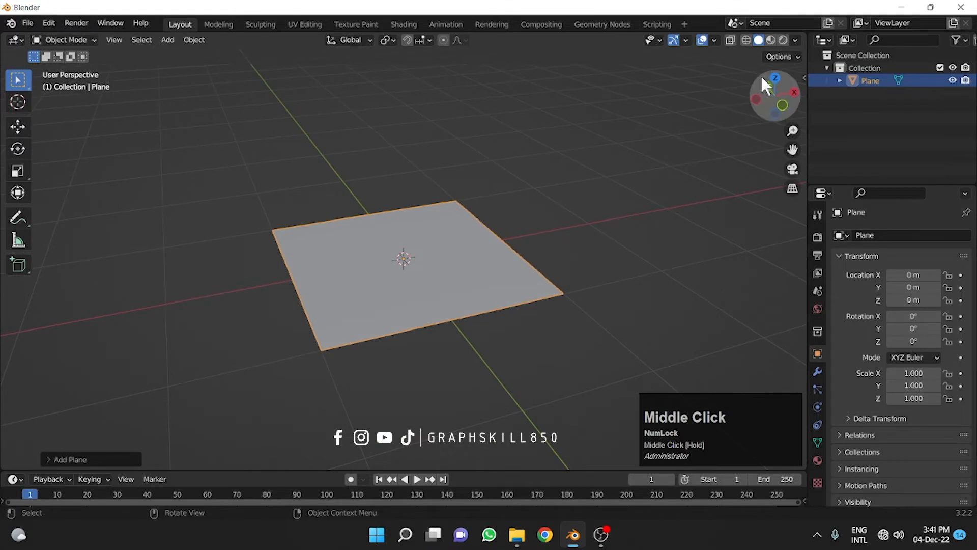
{"action": "left_click", "coordinate": [774, 76]}
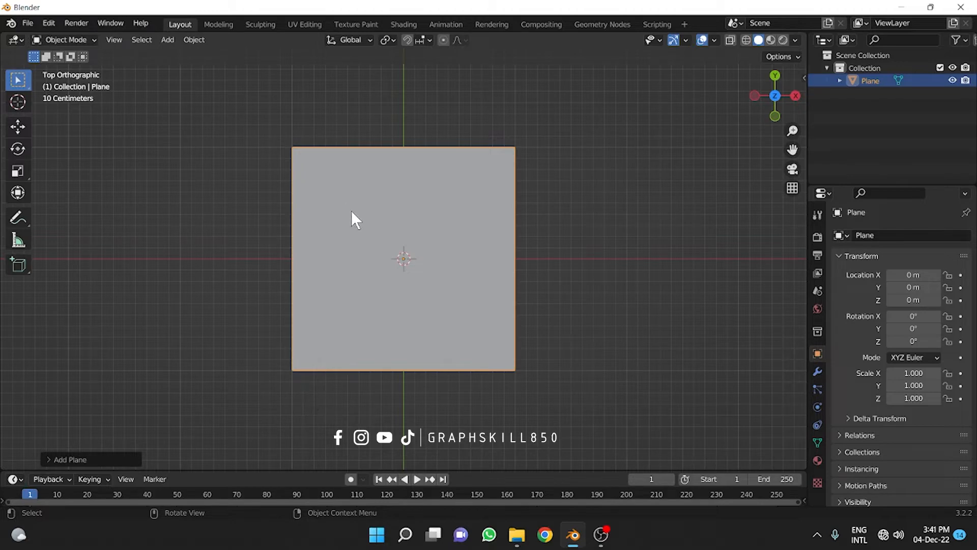
{"action": "left_click", "coordinate": [18, 125]}
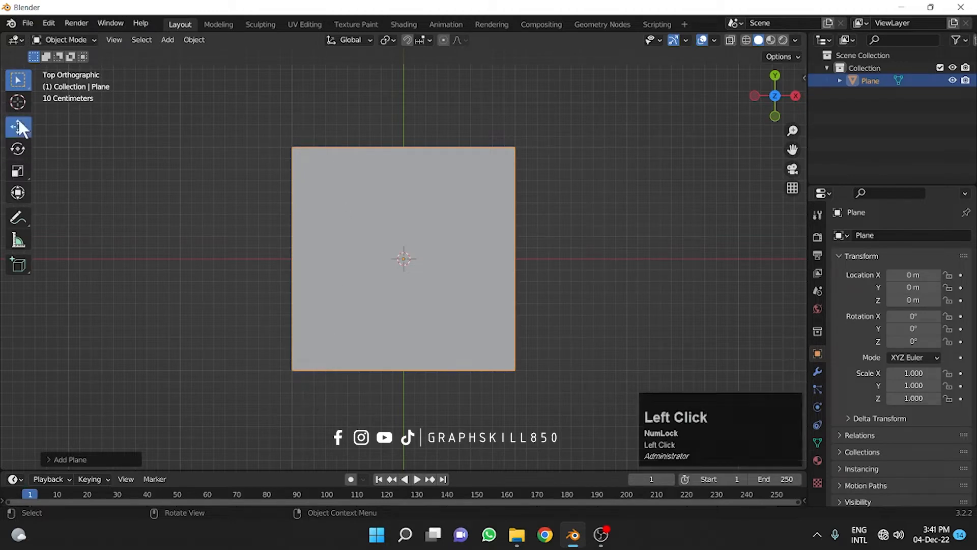
{"action": "left_click", "coordinate": [71, 41]}
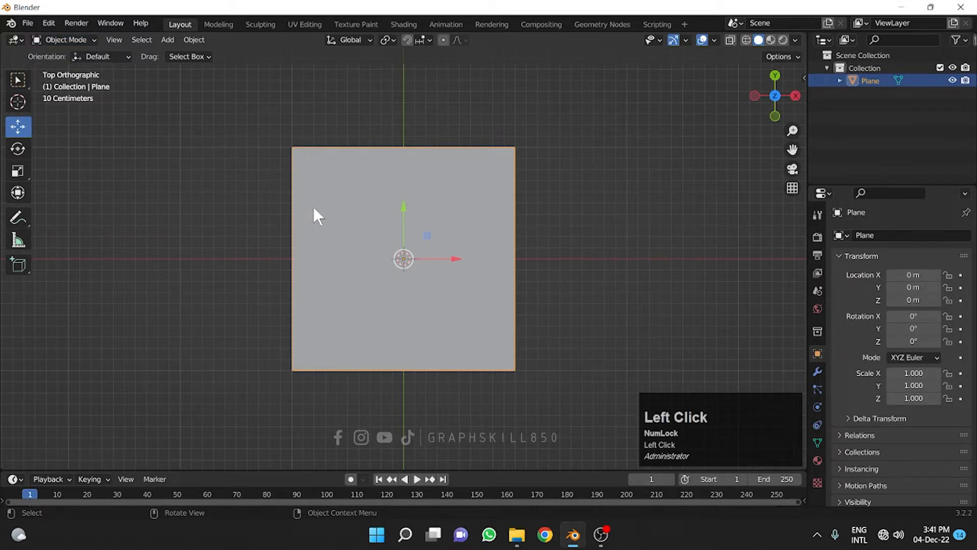
{"action": "left_click_drag", "start_coordinate": [331, 124], "coordinate": [261, 259]}
{"action": "key", "text": "Tab"}
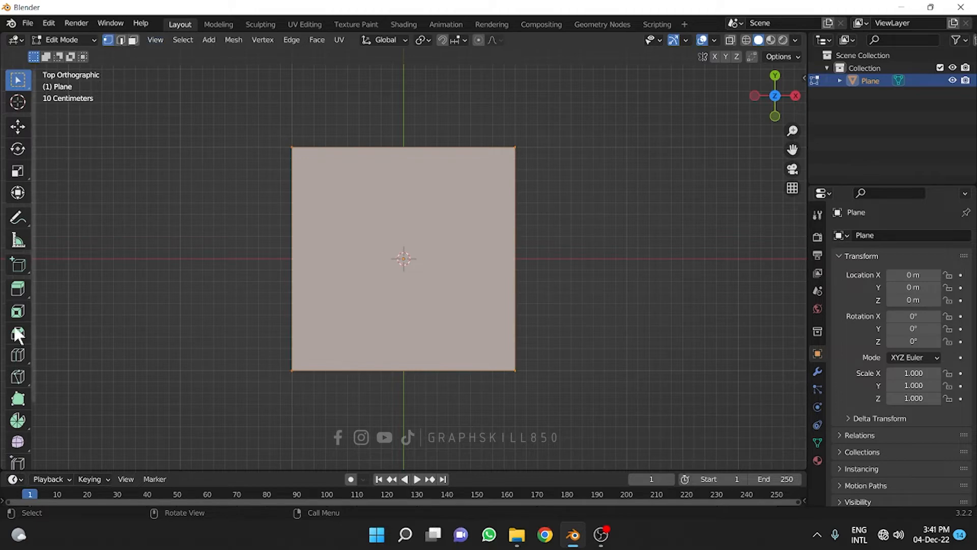
Select the plane's edge on the positive X side and extrude it about 2.8 m along the X axis.
{"action": "scroll", "coordinate": [415, 153], "scroll_direction": "down", "scroll_amount": 3}
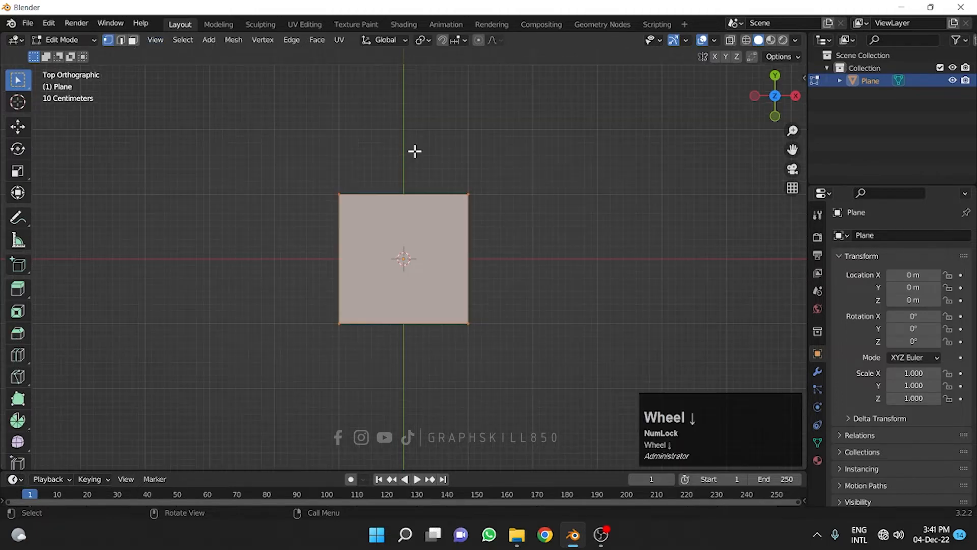
{"action": "left_click_drag", "start_coordinate": [419, 173], "coordinate": [495, 367]}
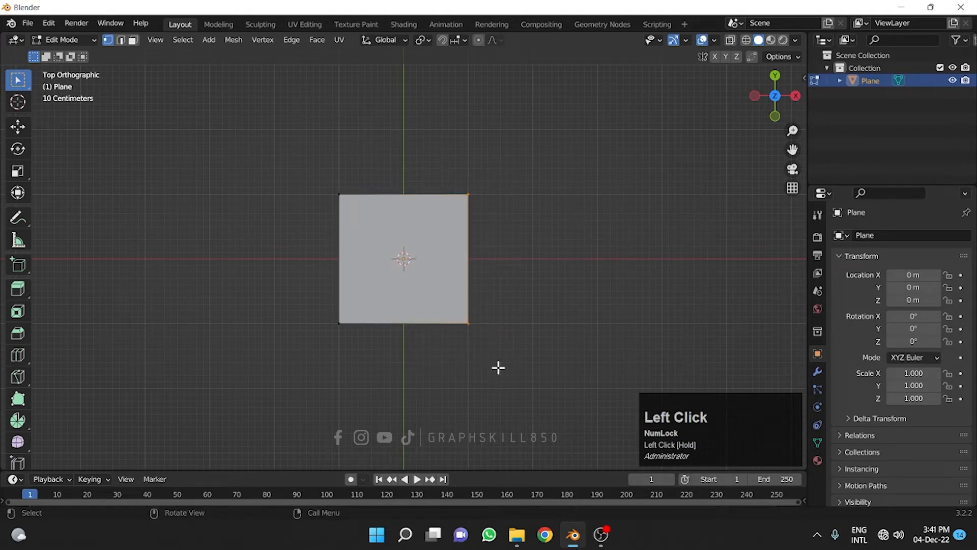
{"action": "left_click_drag", "start_coordinate": [415, 134], "coordinate": [527, 397]}
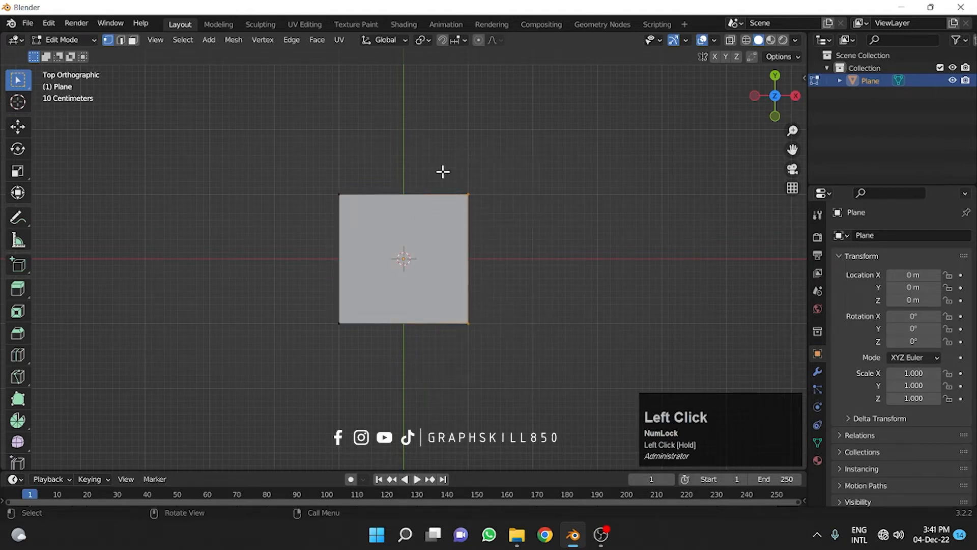
{"action": "key", "text": "e"}
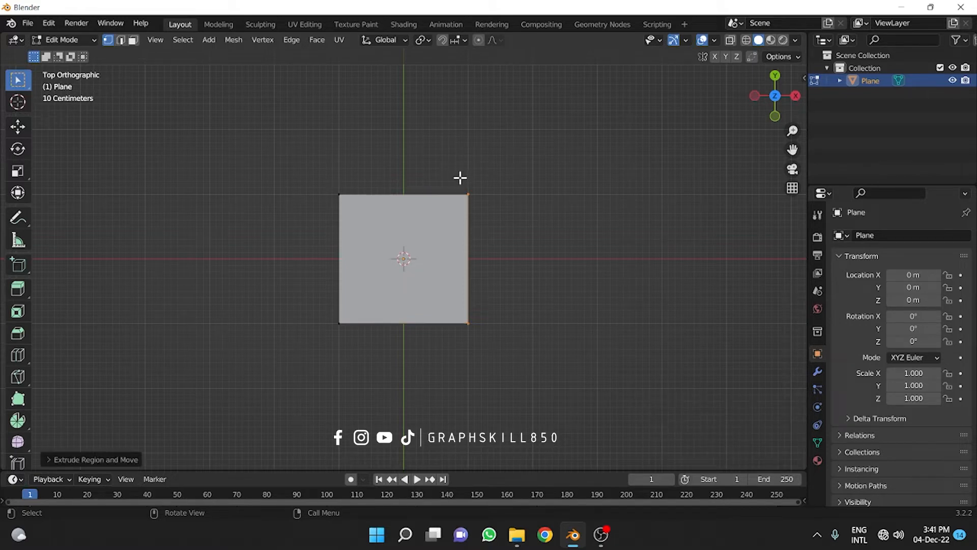
{"action": "key", "text": "e"}
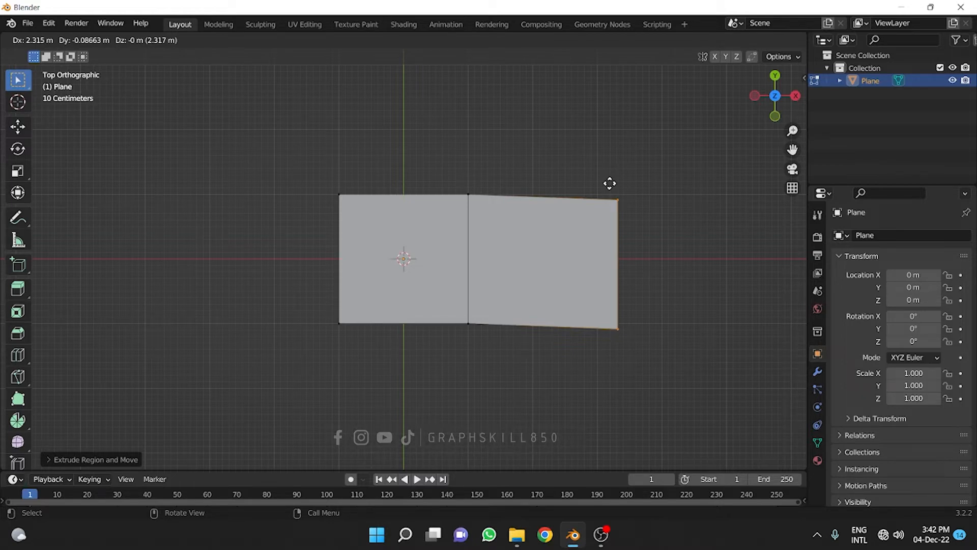
{"action": "key", "text": "x"}
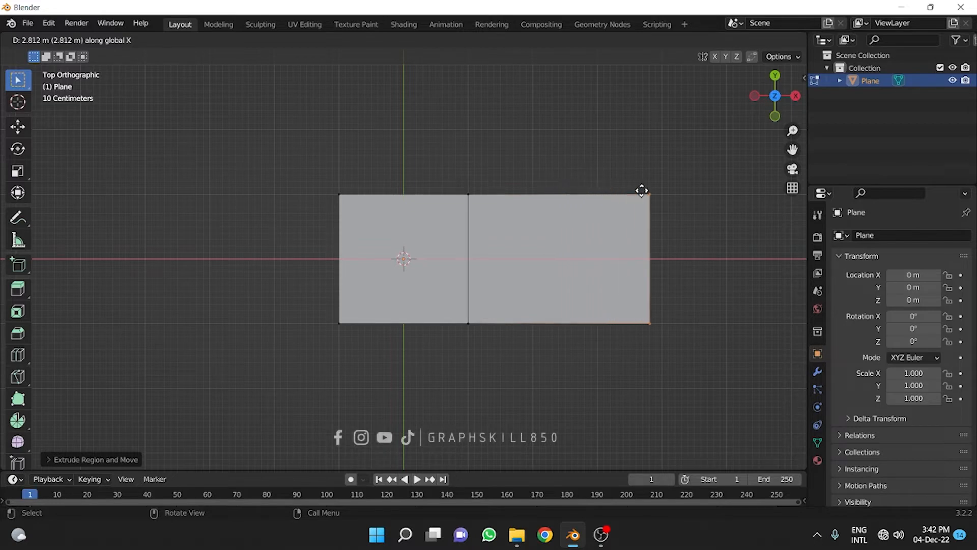
{"action": "left_click", "coordinate": [642, 190]}
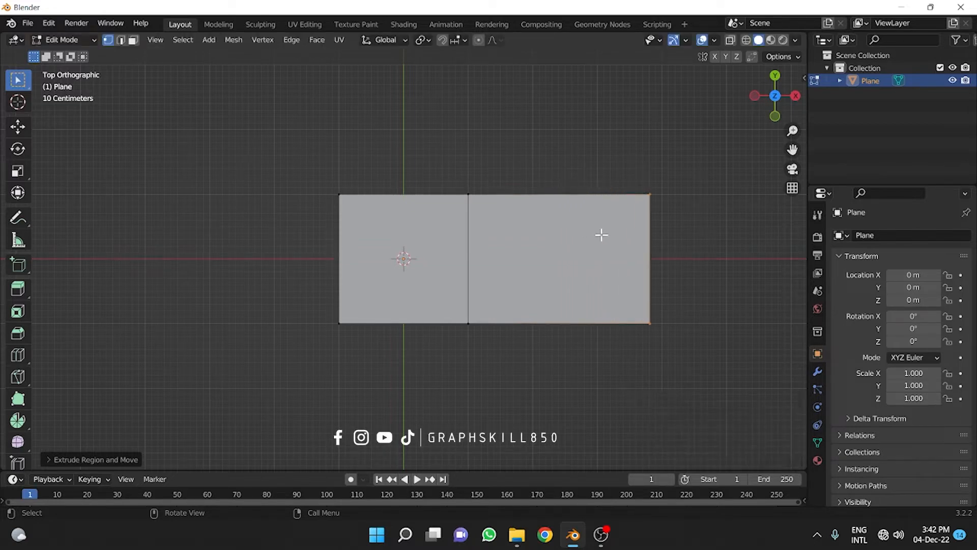
Scale up the extruded end edge to more than twice its length so the new section flares outward.
{"action": "key", "text": "s"}
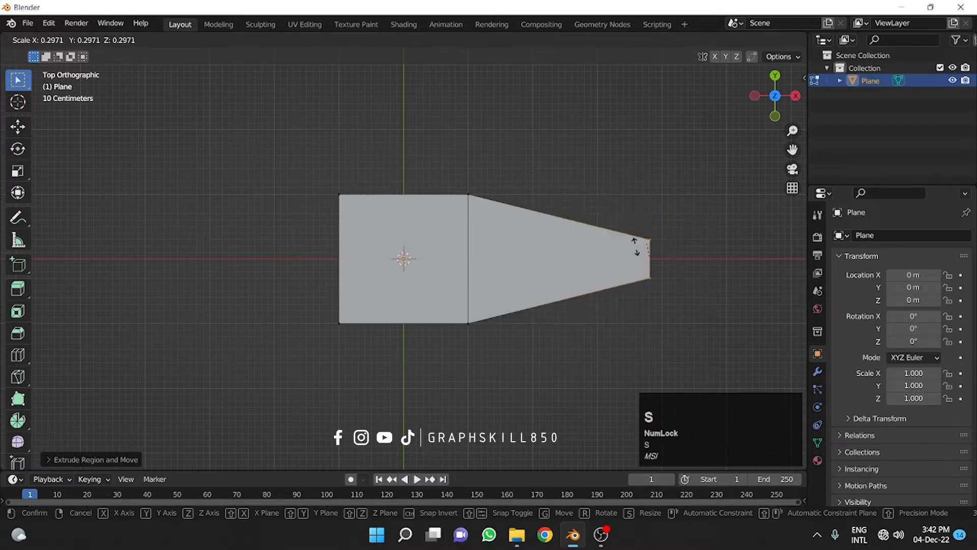
{"action": "left_click", "coordinate": [517, 255]}
{"action": "scroll", "coordinate": [382, 236], "scroll_direction": "down", "scroll_amount": 3}
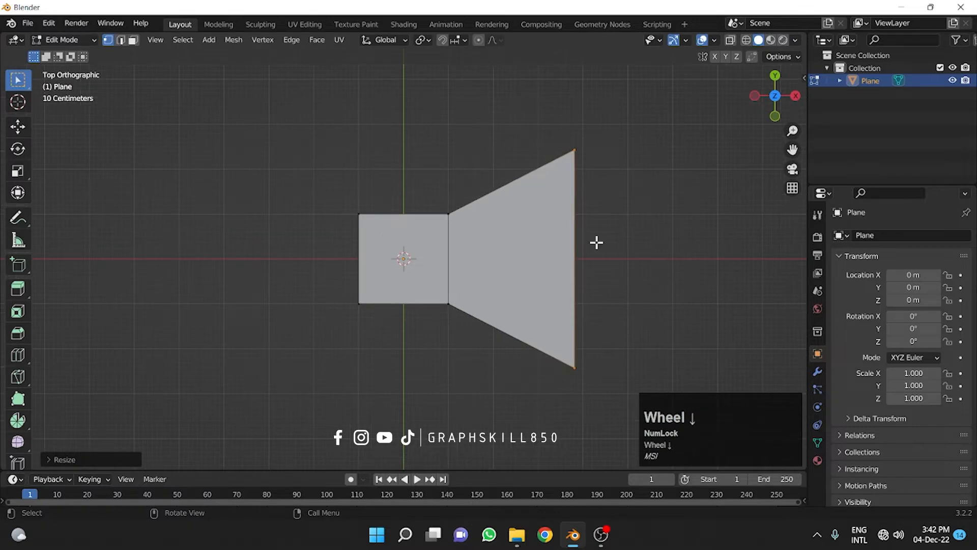
Add four evenly spaced loop cuts across the flared section, without sliding them.
{"action": "key", "text": "ctrl"}
{"action": "key", "text": "ctrl+r"}
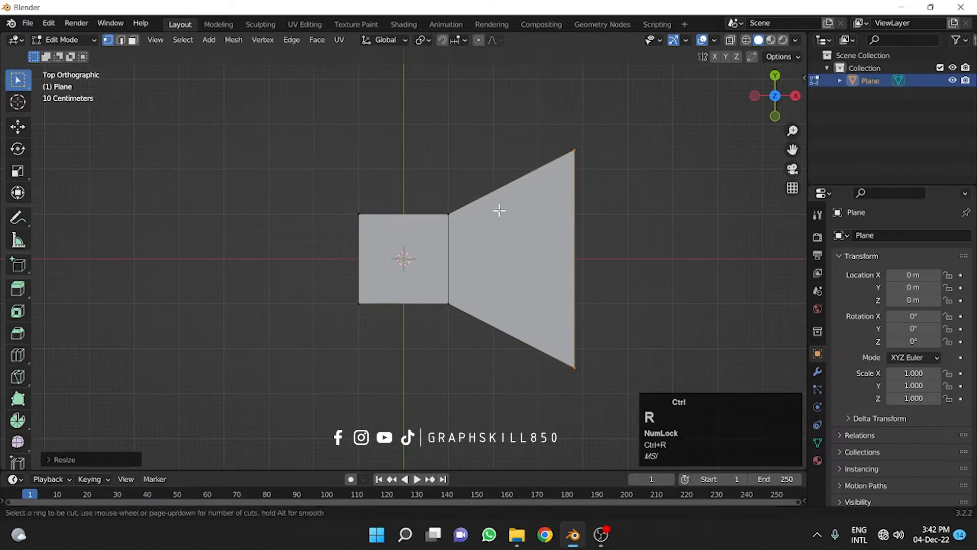
{"action": "scroll", "coordinate": [504, 195], "scroll_direction": "up", "scroll_amount": 1}
{"action": "scroll", "coordinate": [504, 194], "scroll_direction": "up", "scroll_amount": 2}
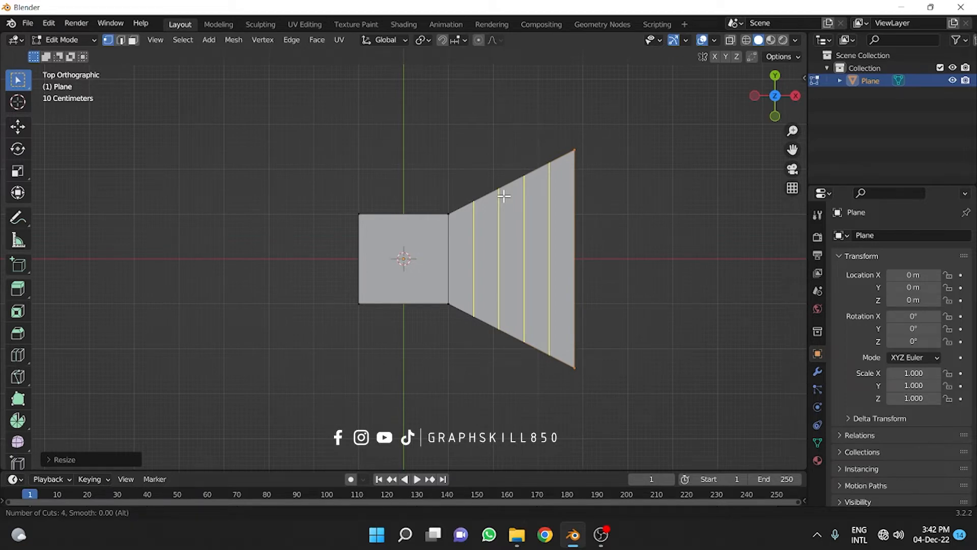
{"action": "left_click", "coordinate": [504, 195]}
{"action": "right_click", "coordinate": [509, 203]}
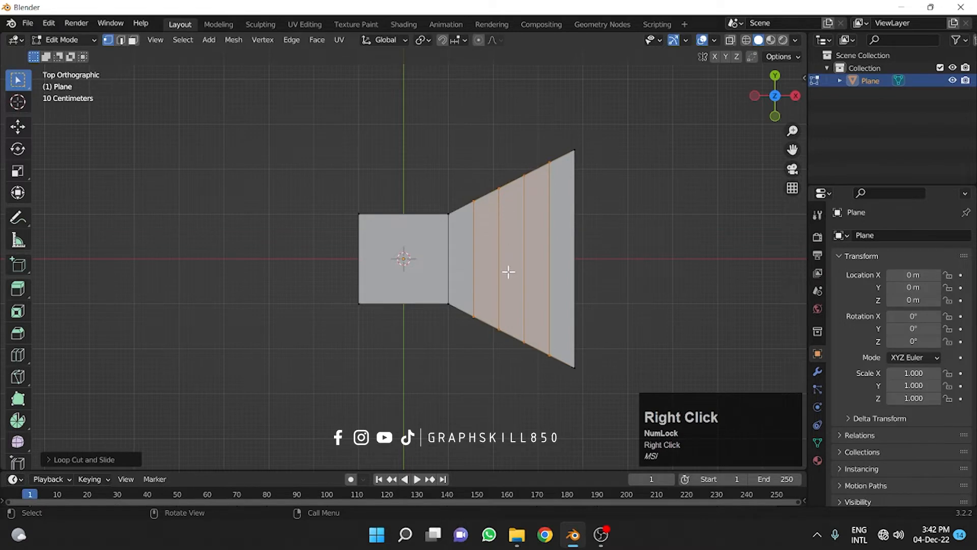
Scale down the two loop cuts nearest the wide end, the outer to about 0.93 and the next to about 0.9.
{"action": "scroll", "coordinate": [502, 164], "scroll_direction": "up", "scroll_amount": 1}
{"action": "left_click", "coordinate": [503, 164]}
{"action": "left_click_drag", "start_coordinate": [572, 126], "coordinate": [584, 396]}
{"action": "key", "text": "s"}
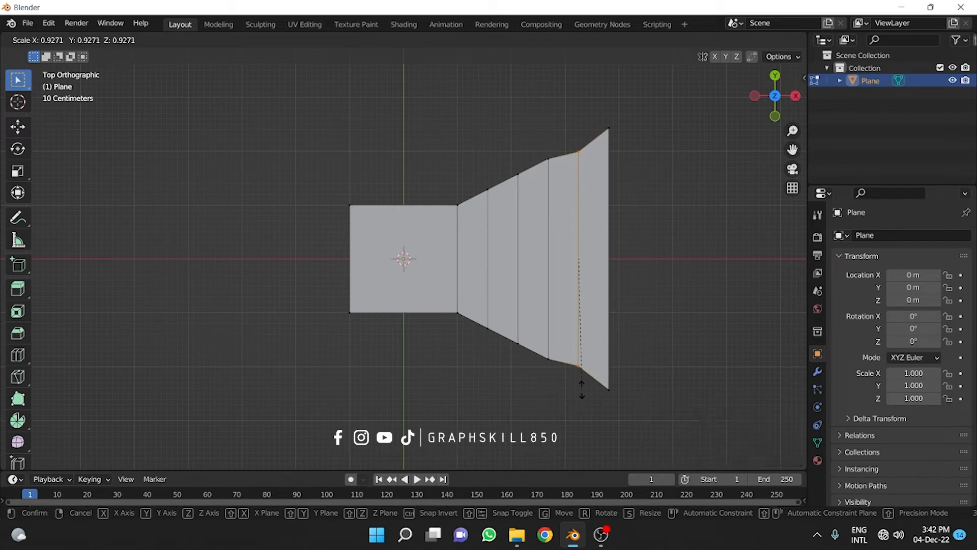
{"action": "left_click", "coordinate": [582, 389]}
{"action": "left_click_drag", "start_coordinate": [535, 148], "coordinate": [562, 397]}
{"action": "key", "text": "s"}
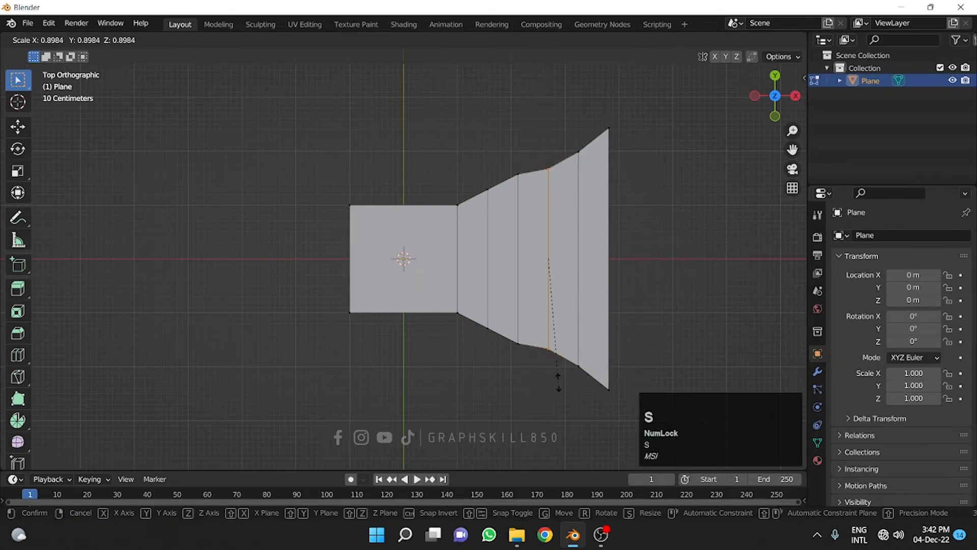
{"action": "left_click", "coordinate": [558, 382]}
Scale down the two loop cuts nearest the square section so the flare's sides form a smooth inward curve.
{"action": "left_click_drag", "start_coordinate": [499, 150], "coordinate": [529, 386]}
{"action": "key", "text": "s"}
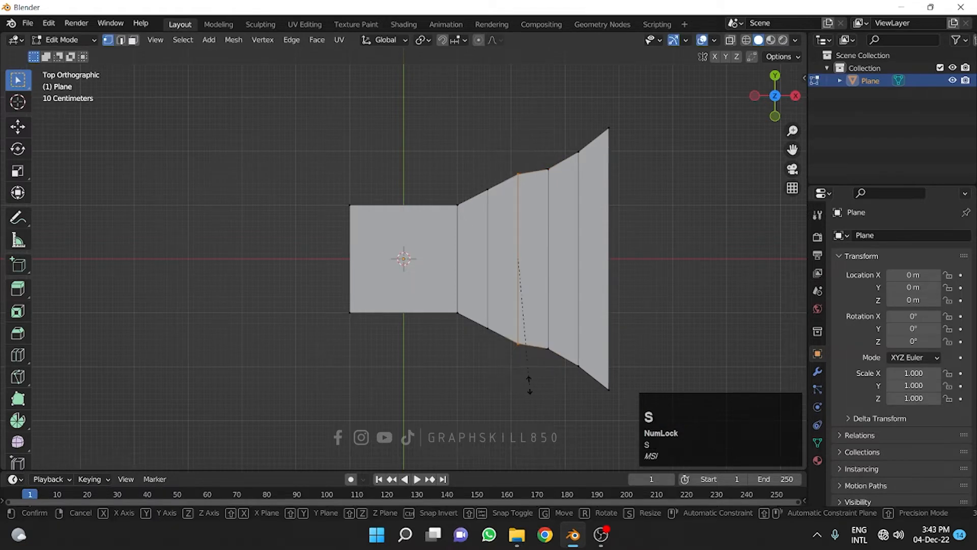
{"action": "left_click", "coordinate": [523, 360]}
{"action": "left_click_drag", "start_coordinate": [479, 176], "coordinate": [499, 348]}
{"action": "key", "text": "s"}
{"action": "left_click", "coordinate": [495, 195]}
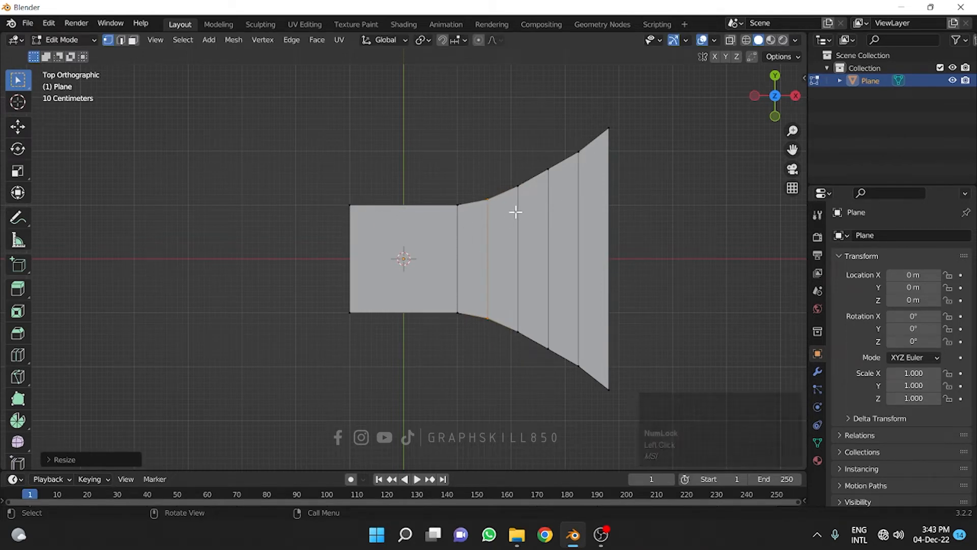
In face select mode, select all faces of the mesh and extrude them upward about 0.23 m.
{"action": "scroll", "coordinate": [458, 203], "scroll_direction": "down", "scroll_amount": 3}
{"action": "mouse_move", "coordinate": [457, 202]}
{"action": "middle_mouse_down"}
{"action": "mouse_move", "coordinate": [453, 280]}
{"action": "mouse_move", "coordinate": [411, 211]}
{"action": "mouse_move", "coordinate": [452, 189]}
{"action": "middle_mouse_up"}
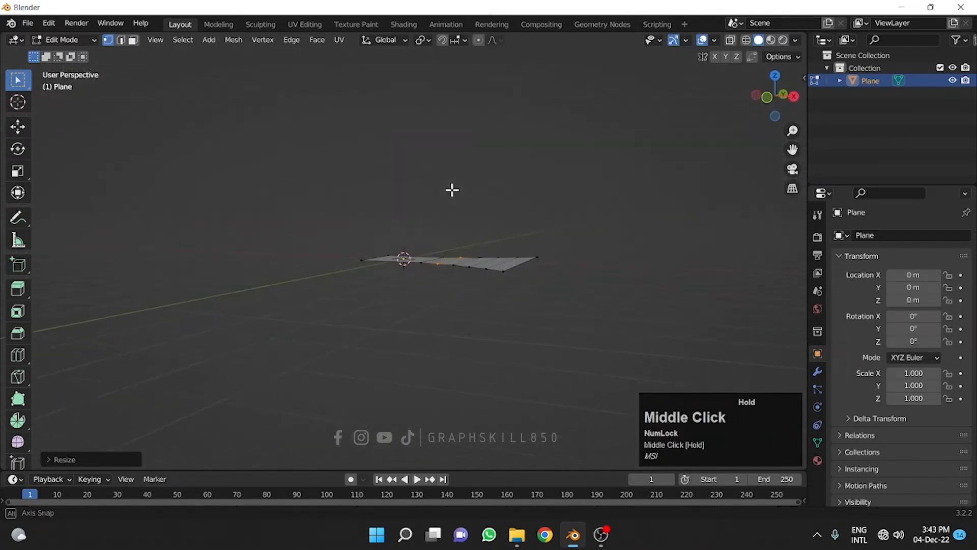
{"action": "scroll", "coordinate": [458, 249], "scroll_direction": "up", "scroll_amount": 2}
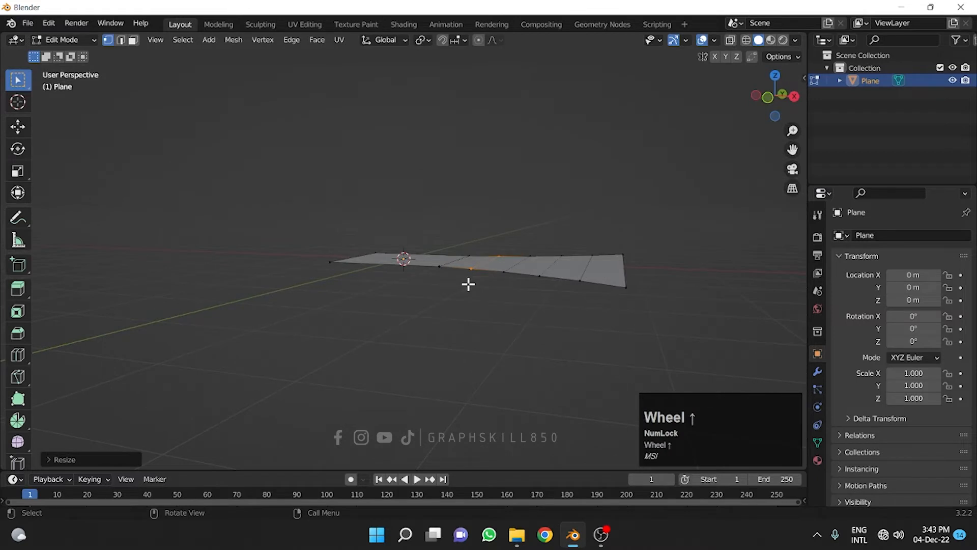
{"action": "left_click", "coordinate": [133, 40]}
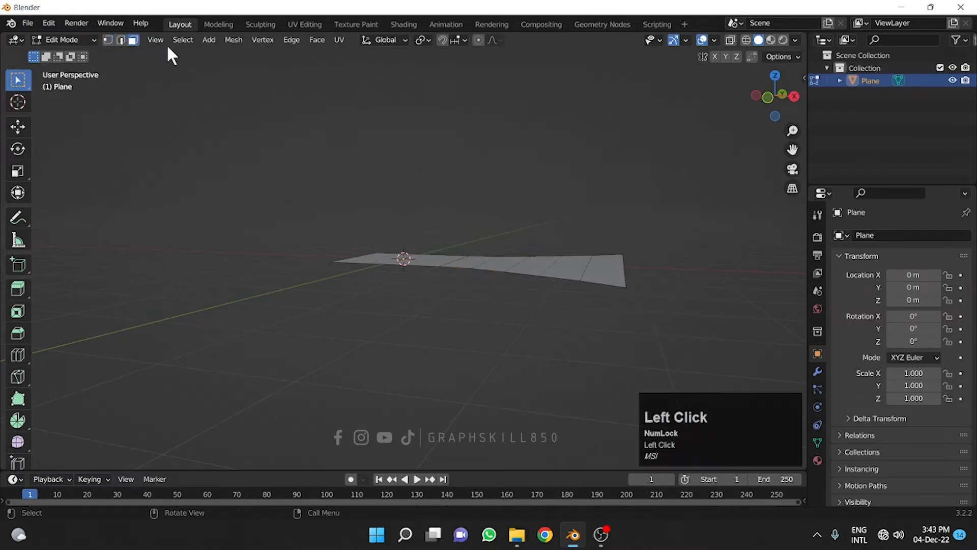
{"action": "middle_click_drag", "start_coordinate": [383, 279], "coordinate": [380, 295]}
{"action": "left_click", "coordinate": [387, 269]}
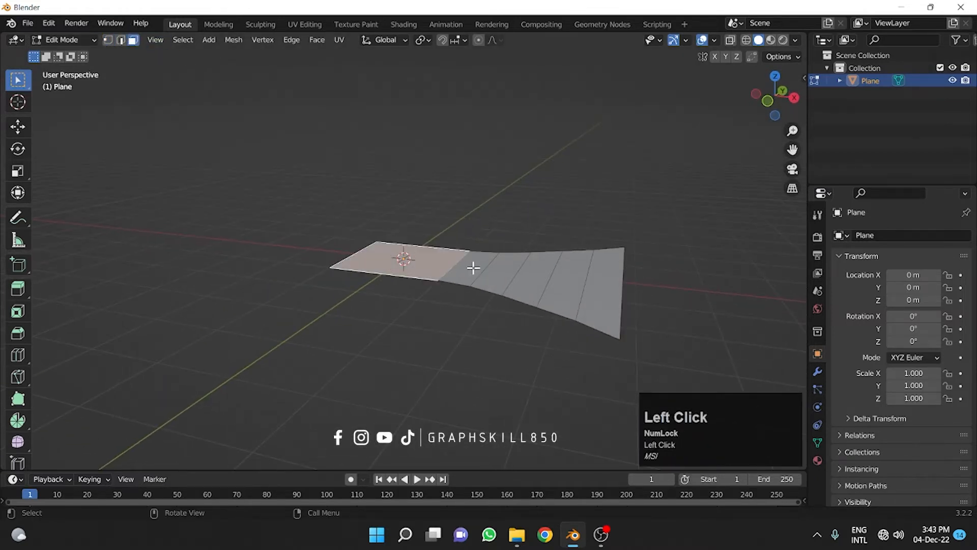
{"action": "key", "text": "a"}
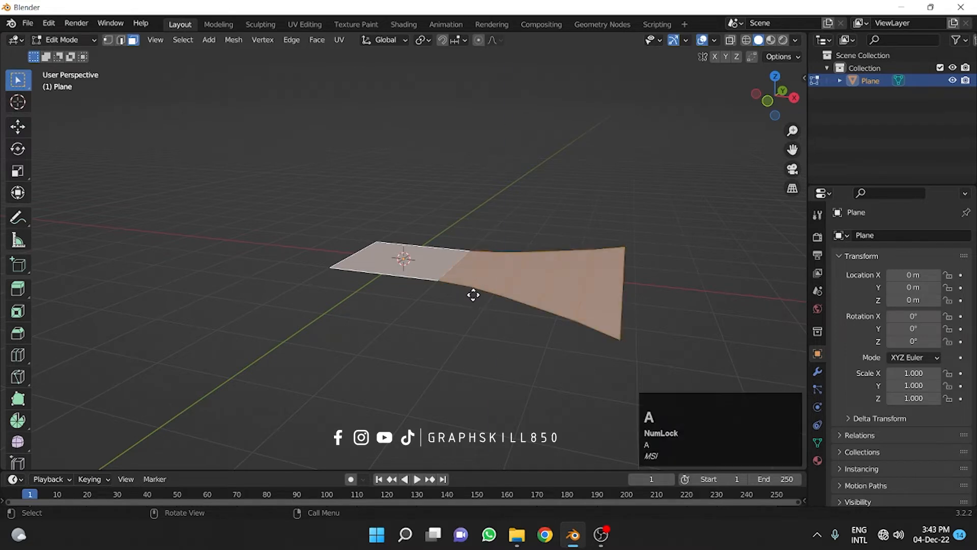
{"action": "key", "text": "e"}
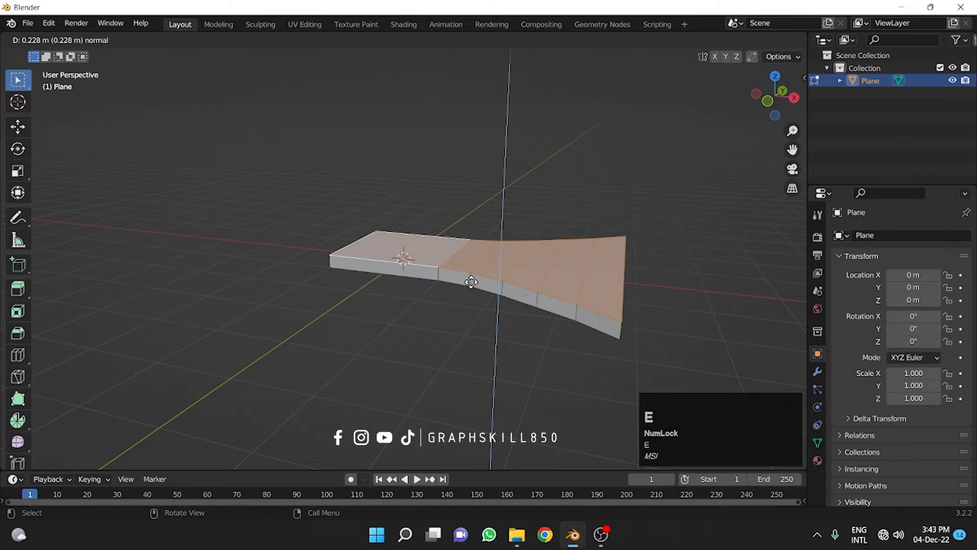
{"action": "left_click", "coordinate": [471, 282]}
{"action": "middle_click_drag", "start_coordinate": [473, 284], "coordinate": [600, 306]}
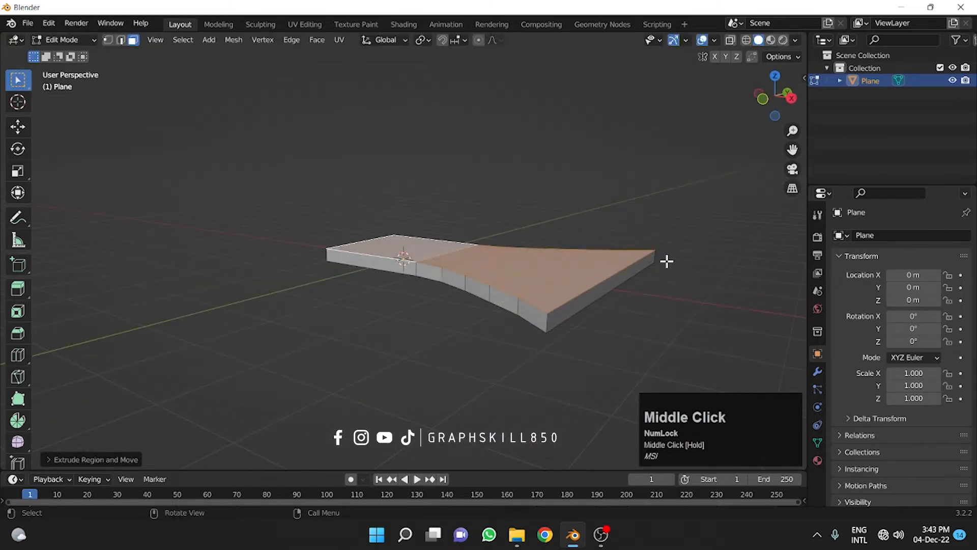
Select the upper and lower edges of the flare's wide end and scale them along Z until they meet in a sharp edge.
{"action": "left_click", "coordinate": [120, 40]}
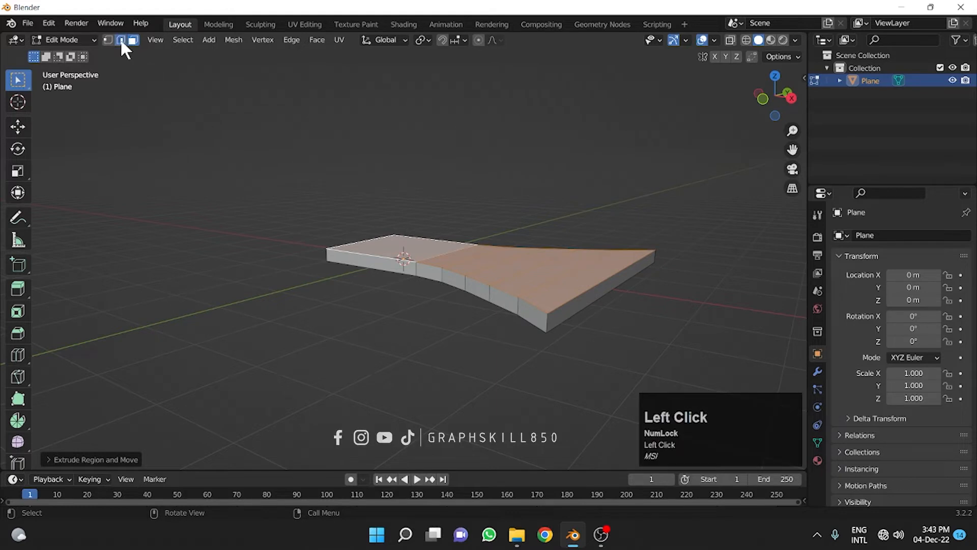
{"action": "left_click", "coordinate": [569, 303]}
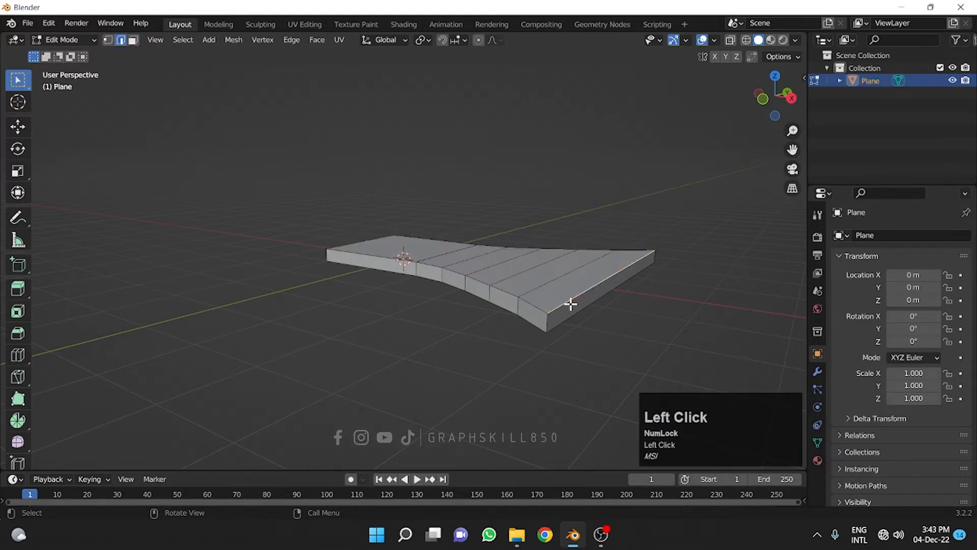
{"action": "left_click", "coordinate": [571, 314], "text": "shift"}
{"action": "middle_click_drag", "start_coordinate": [568, 327], "coordinate": [475, 334]}
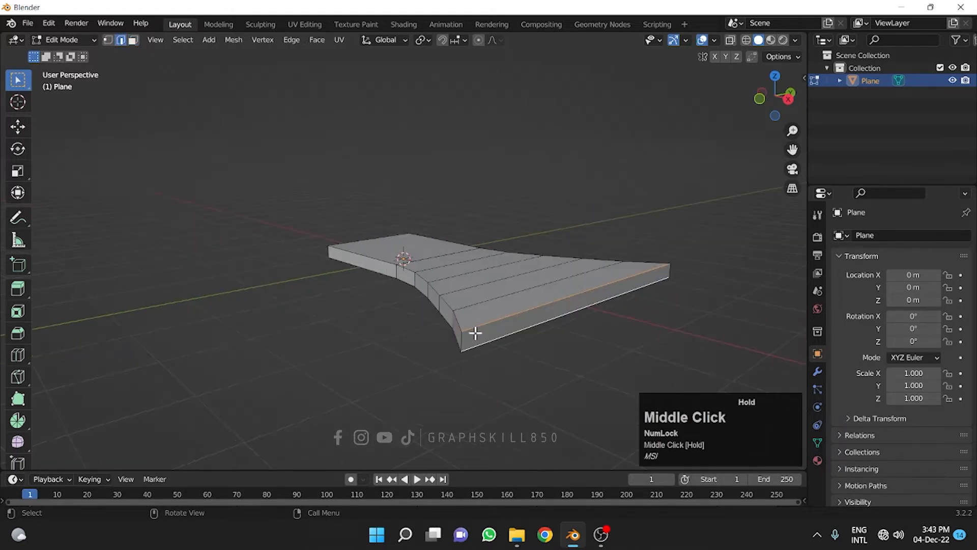
{"action": "key", "text": "s"}
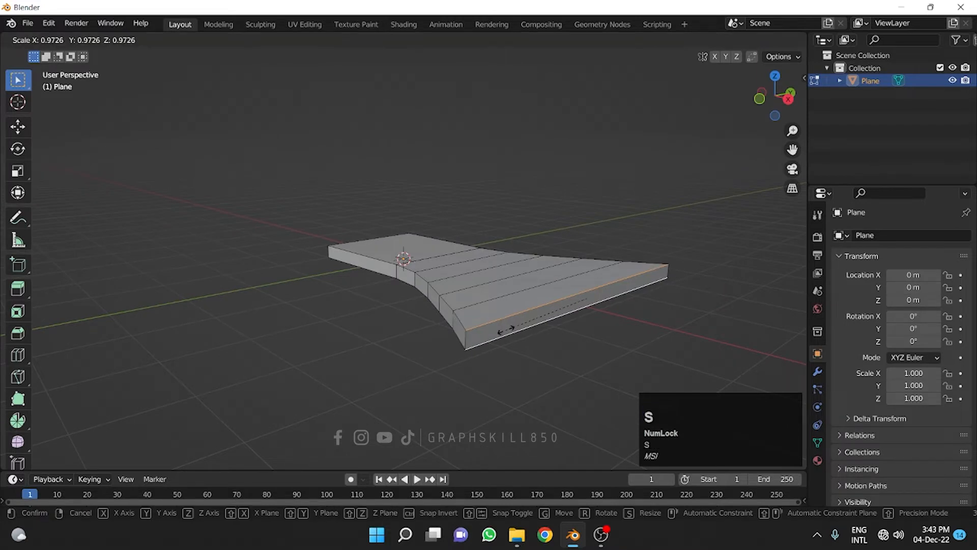
{"action": "key", "text": "z"}
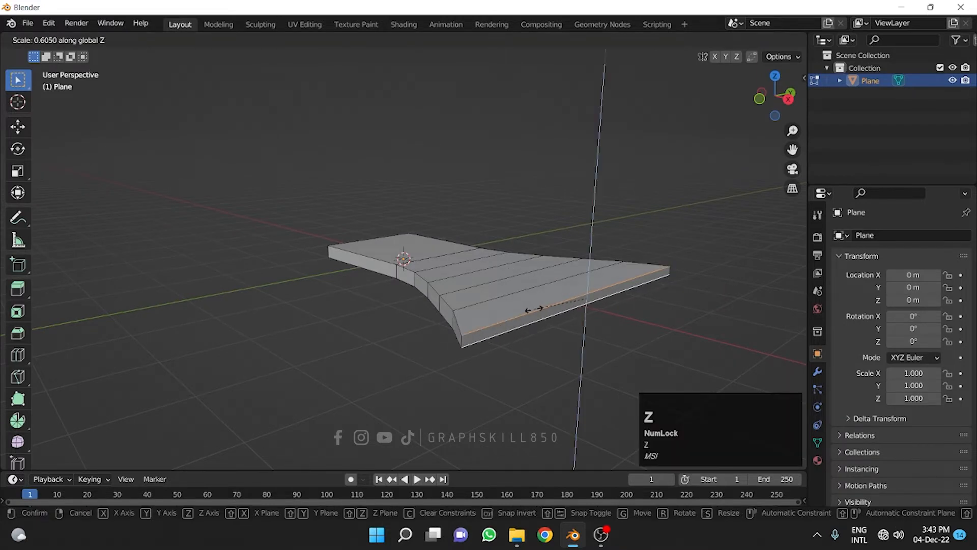
{"action": "left_click", "coordinate": [539, 324]}
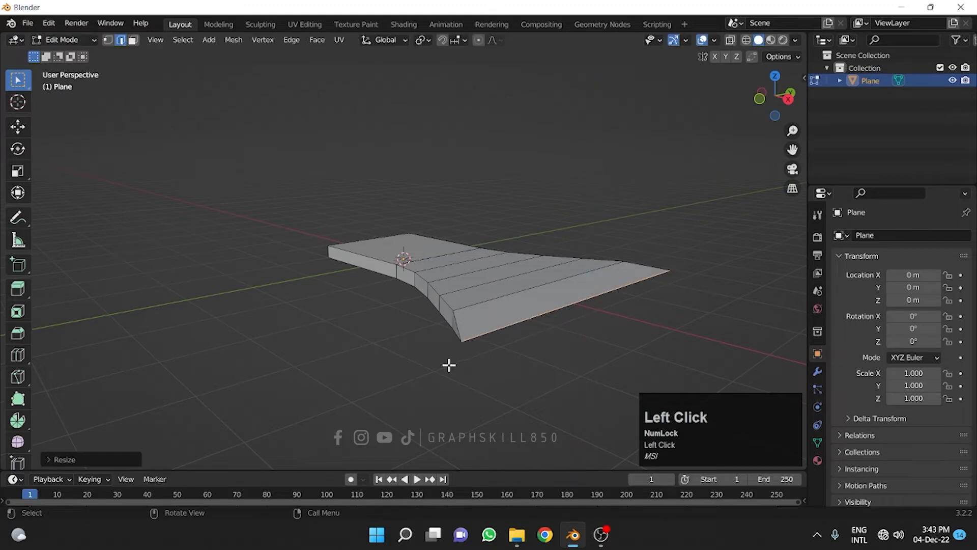
{"action": "middle_click_drag", "start_coordinate": [449, 364], "coordinate": [526, 342]}
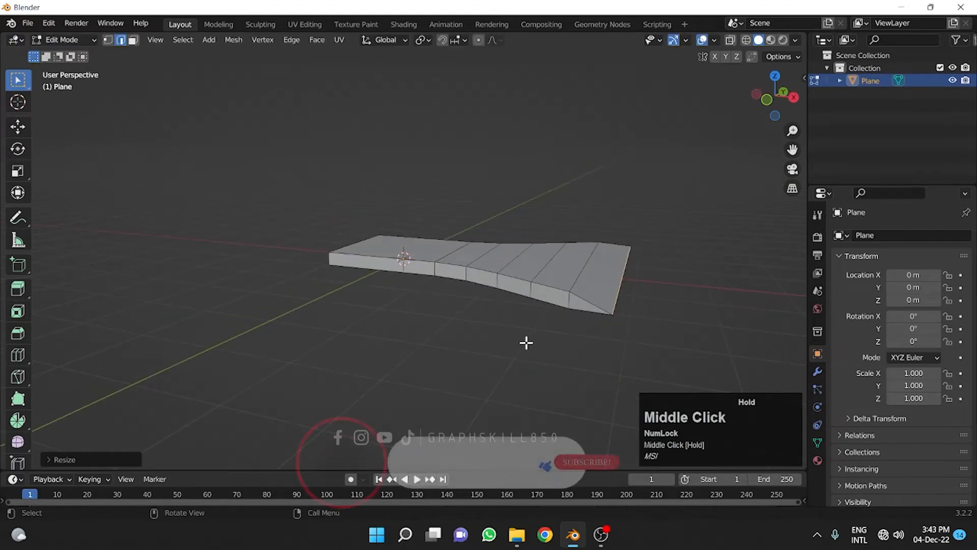
With X-ray on in front view, select the vertices of the loop nearest the sharp edge and scale them along Z to about 0.48.
{"action": "left_click", "coordinate": [765, 100]}
{"action": "scroll", "coordinate": [623, 252], "scroll_direction": "up", "scroll_amount": 4}
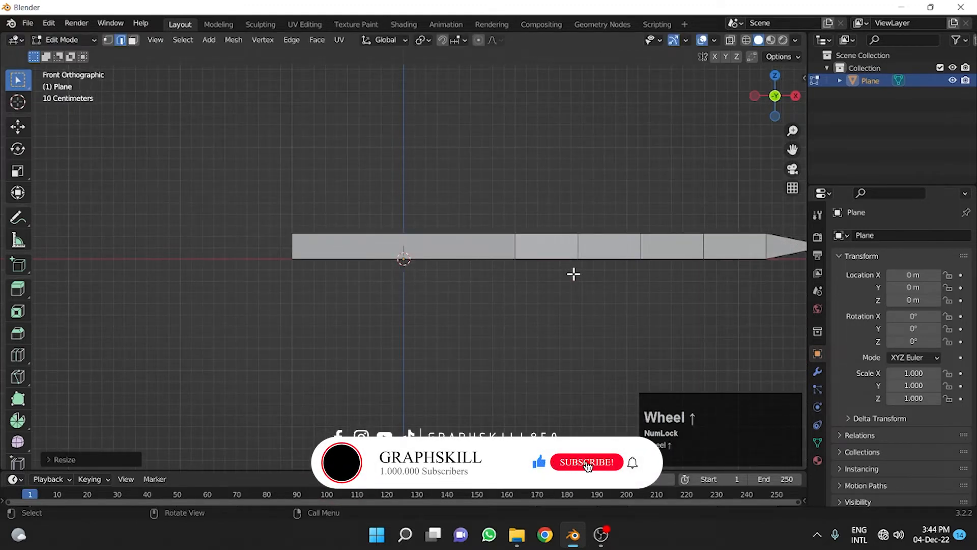
{"action": "middle_click_drag", "start_coordinate": [574, 275], "coordinate": [358, 331], "text": "shift"}
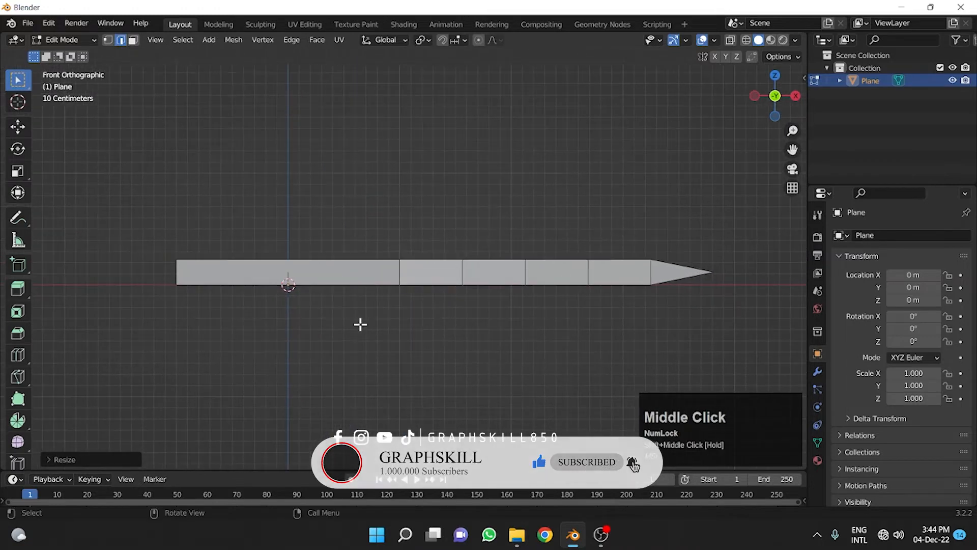
{"action": "left_click", "coordinate": [729, 40]}
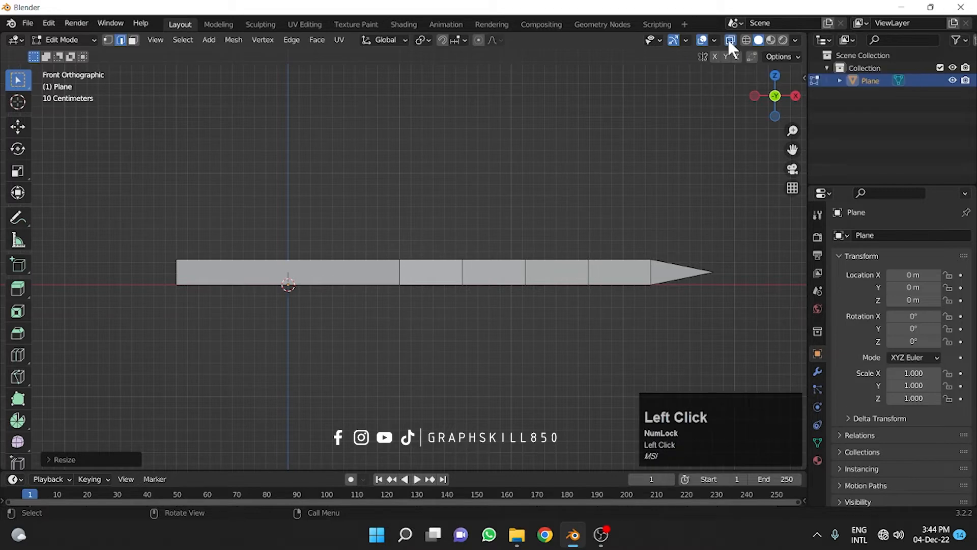
{"action": "left_click", "coordinate": [106, 39]}
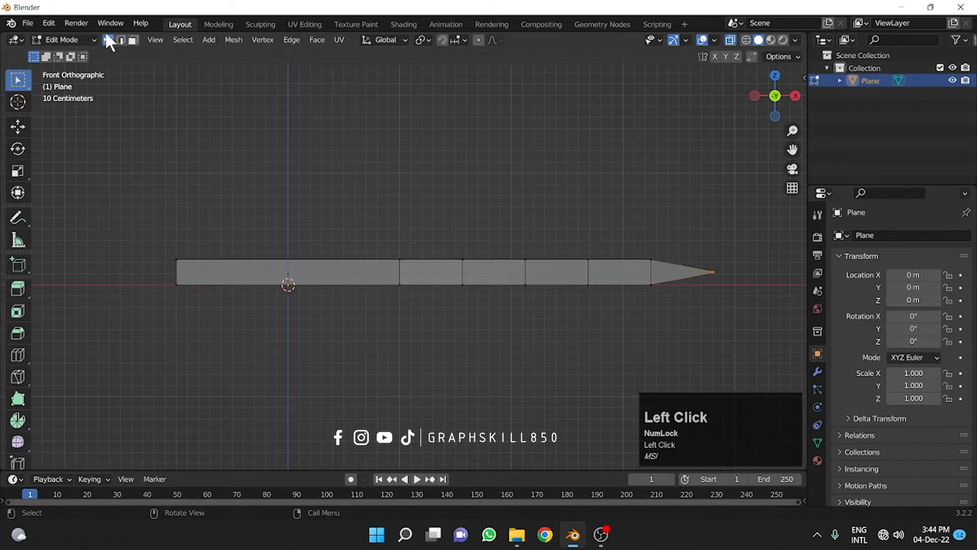
{"action": "left_click_drag", "start_coordinate": [621, 231], "coordinate": [660, 310]}
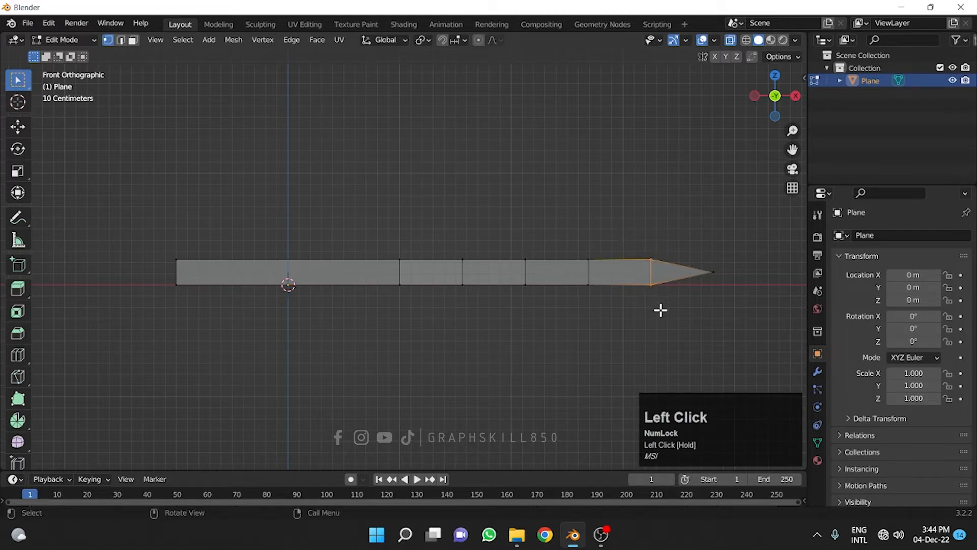
{"action": "key", "text": "s"}
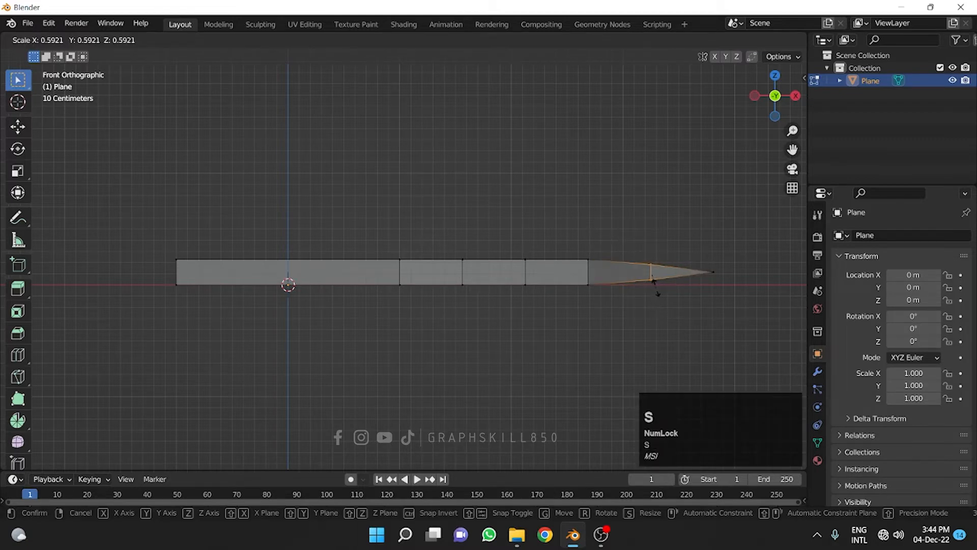
{"action": "key", "text": "z"}
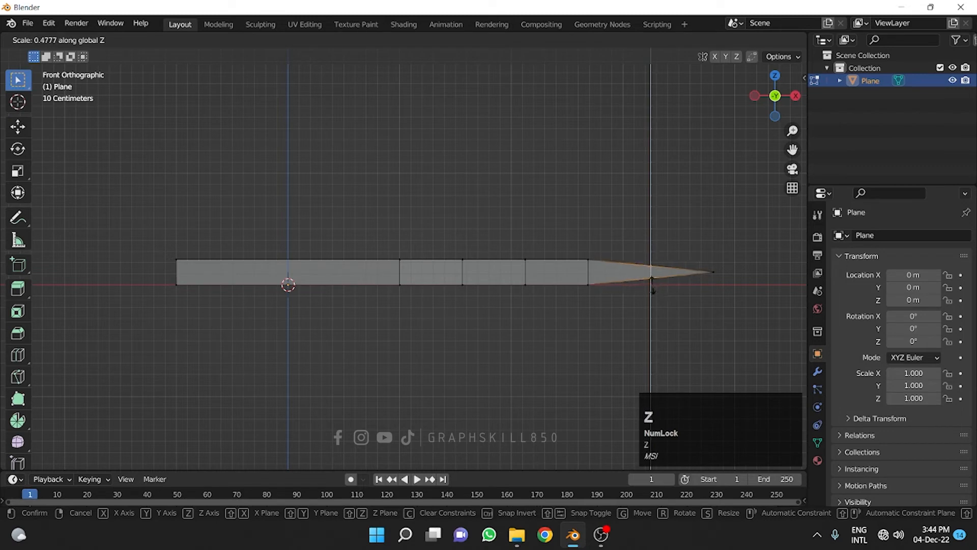
{"action": "left_click", "coordinate": [647, 287]}
Scale the next two vertex loops inward from the sharp edge along Z to about 0.66 and 0.8.
{"action": "left_click_drag", "start_coordinate": [573, 232], "coordinate": [606, 323]}
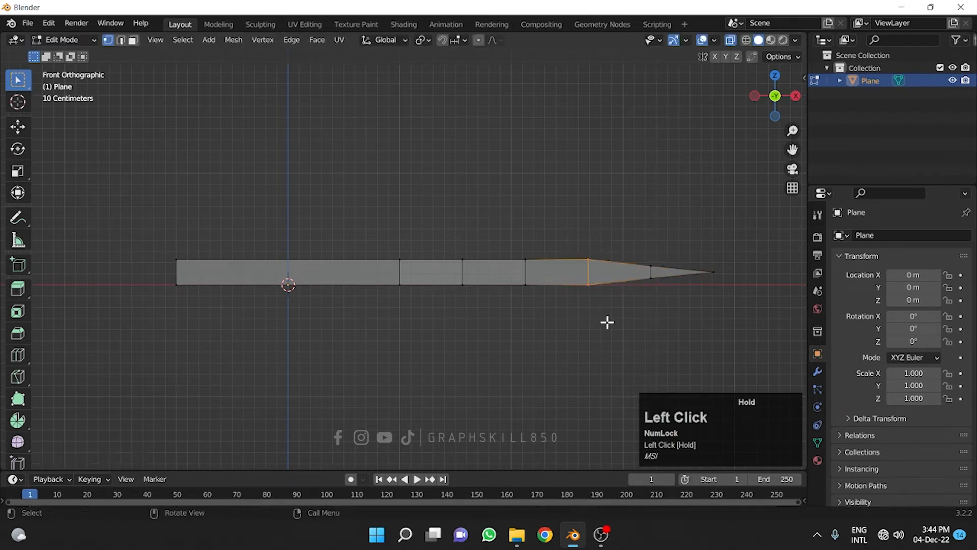
{"action": "key", "text": "s"}
{"action": "key", "text": "z"}
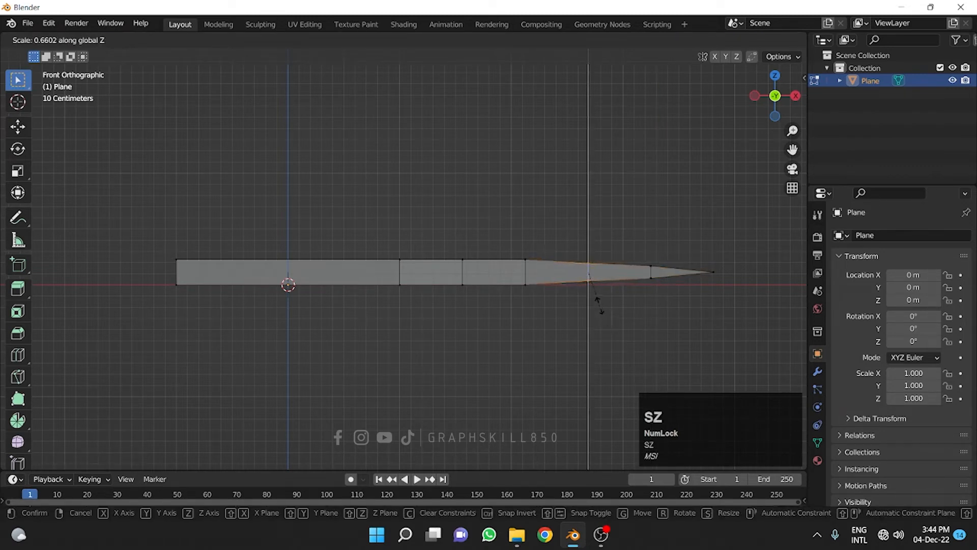
{"action": "left_click", "coordinate": [580, 298]}
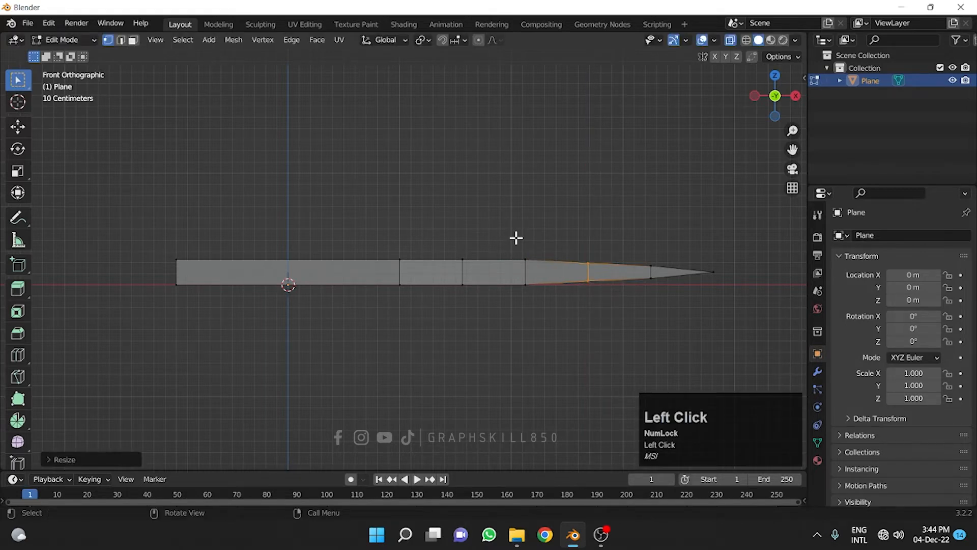
{"action": "left_click_drag", "start_coordinate": [516, 237], "coordinate": [538, 340]}
{"action": "key", "text": "s"}
{"action": "key", "text": "z"}
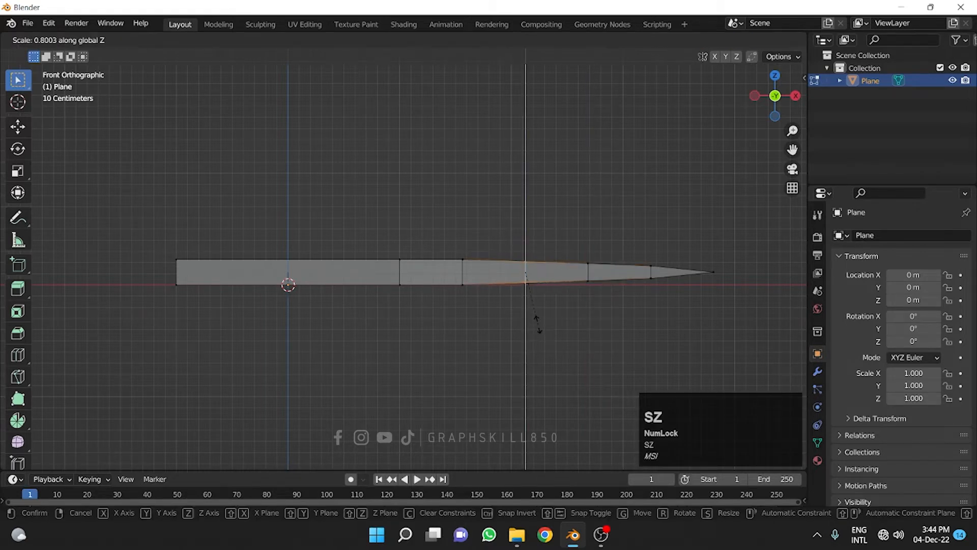
{"action": "left_click", "coordinate": [536, 323]}
Scale the remaining flare loop and the loop bordering the square section slightly down along Z for a gradual taper.
{"action": "left_click_drag", "start_coordinate": [448, 228], "coordinate": [484, 322]}
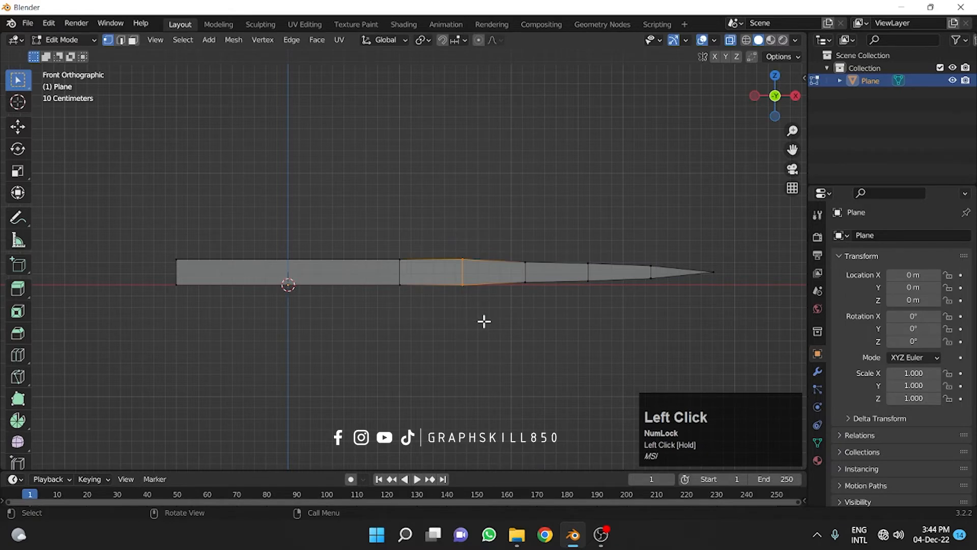
{"action": "key", "text": "s"}
{"action": "key", "text": "z"}
{"action": "left_click", "coordinate": [484, 318]}
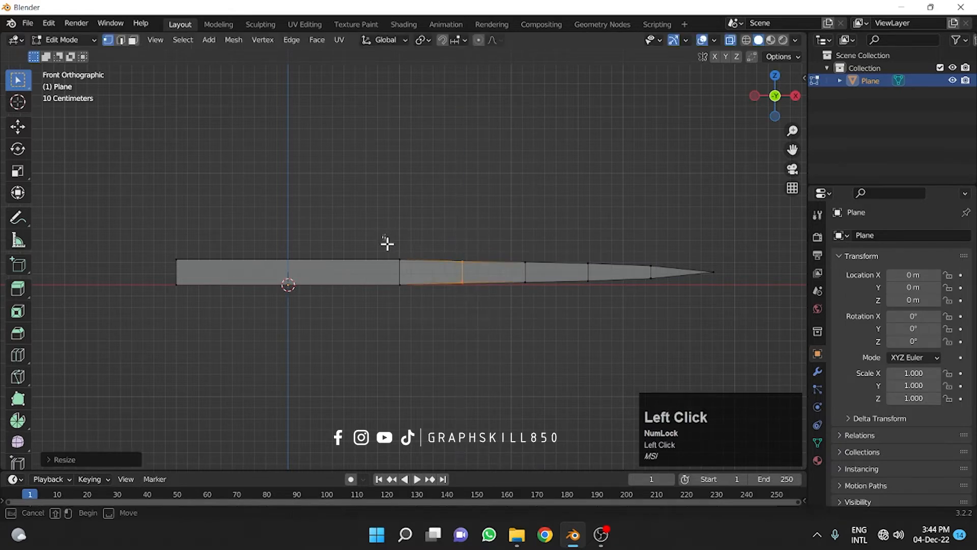
{"action": "left_click_drag", "start_coordinate": [382, 234], "coordinate": [417, 323]}
{"action": "key", "text": "s"}
{"action": "key", "text": "z"}
{"action": "left_click", "coordinate": [417, 310]}
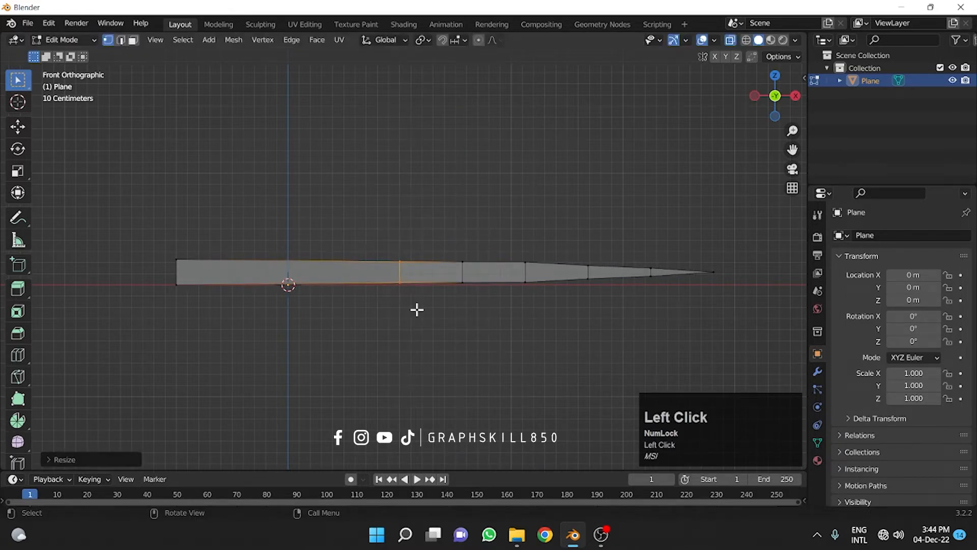
Turn off X-ray and add a crosswise loop cut to the square section, slid toward the flare.
{"action": "scroll", "coordinate": [463, 262], "scroll_direction": "down", "scroll_amount": 2}
{"action": "middle_click_drag", "start_coordinate": [475, 258], "coordinate": [624, 110]}
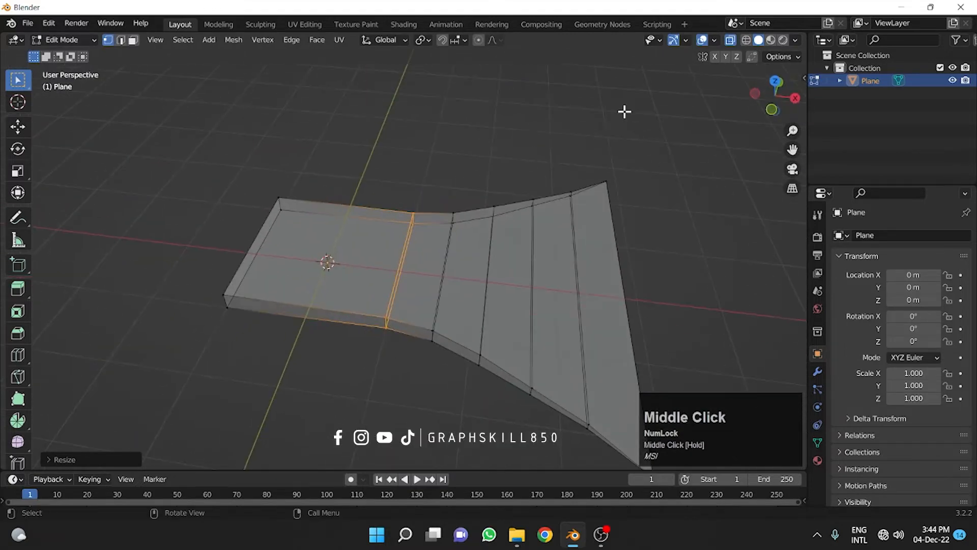
{"action": "left_click", "coordinate": [729, 40]}
{"action": "middle_click_drag", "start_coordinate": [649, 78], "coordinate": [427, 210]}
{"action": "scroll", "coordinate": [434, 190], "scroll_direction": "down", "scroll_amount": 2}
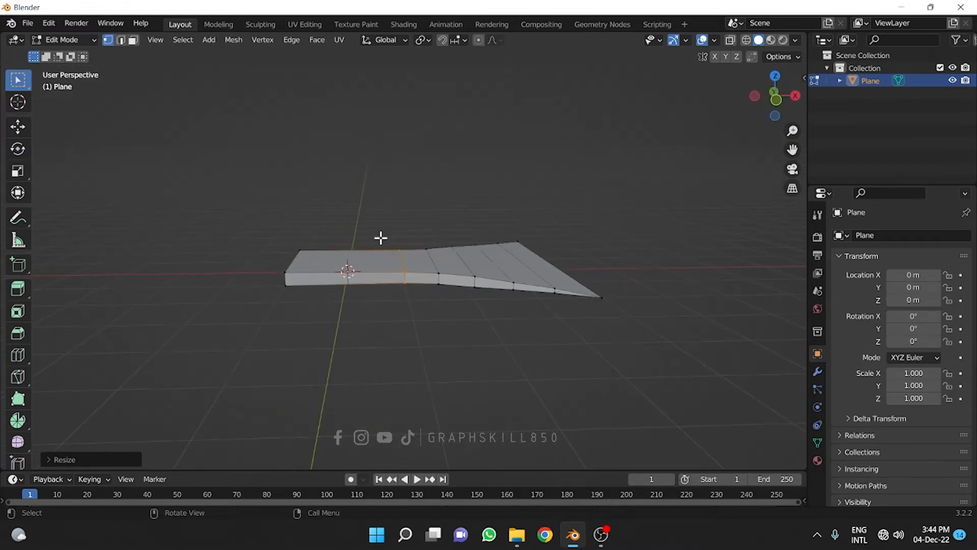
{"action": "left_click", "coordinate": [778, 98]}
{"action": "scroll", "coordinate": [352, 282], "scroll_direction": "up", "scroll_amount": 3}
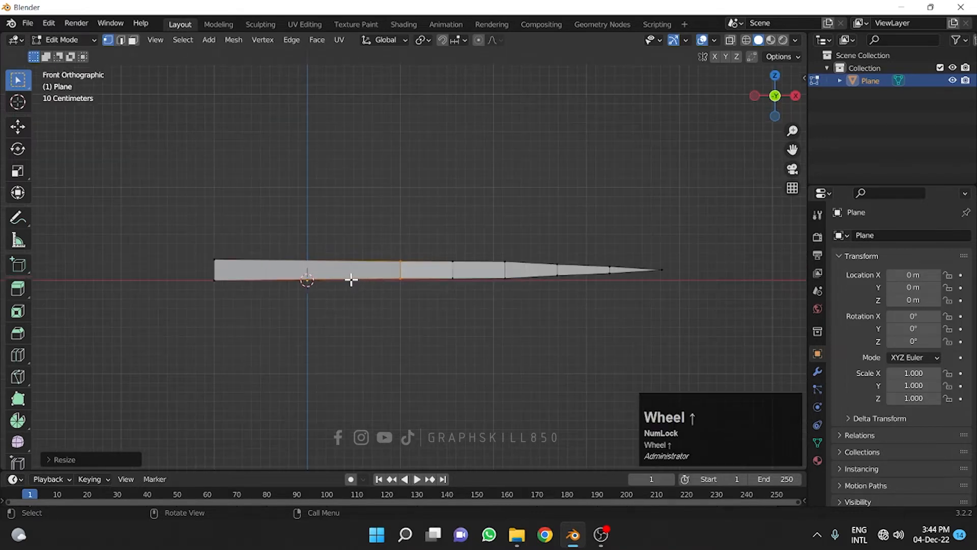
{"action": "middle_click_drag", "start_coordinate": [338, 287], "coordinate": [404, 297], "text": "shift"}
{"action": "scroll", "coordinate": [334, 284], "scroll_direction": "up", "scroll_amount": 1}
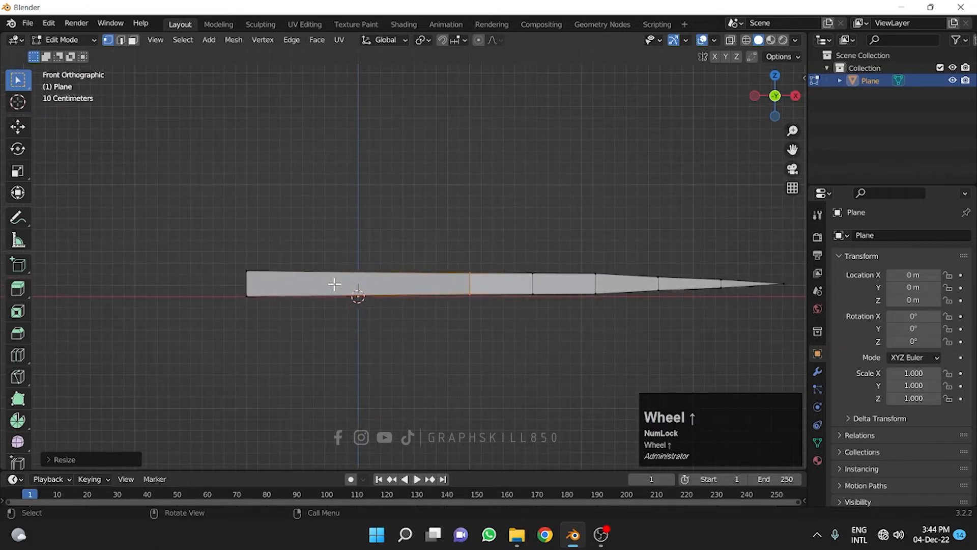
{"action": "key", "text": "ctrl+r"}
{"action": "left_click", "coordinate": [341, 281]}
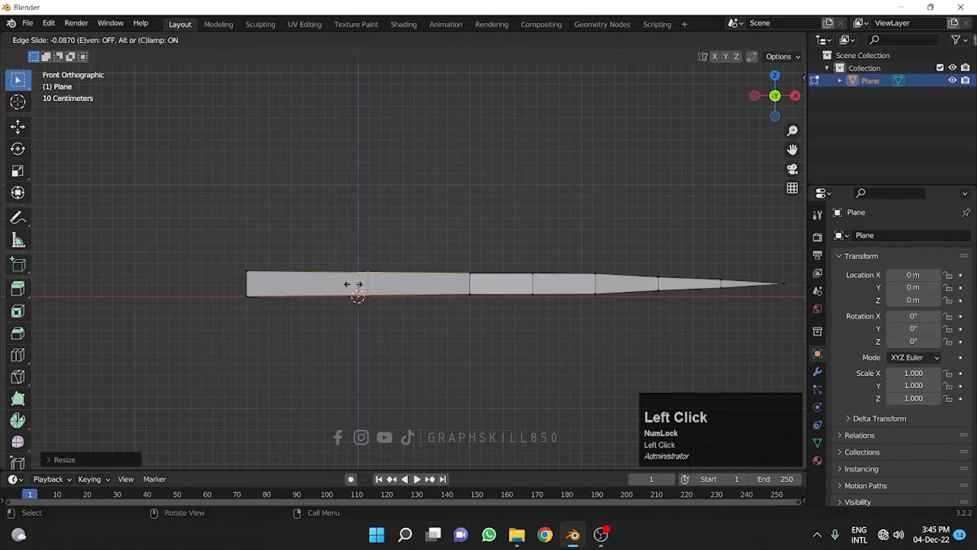
{"action": "left_click_drag", "start_coordinate": [394, 294], "coordinate": [394, 294]}
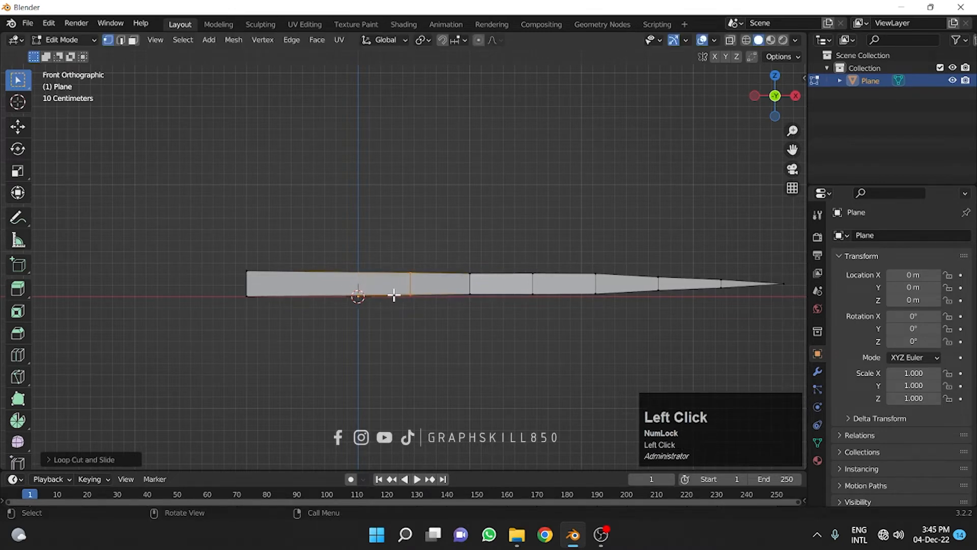
With X-ray on, add a lengthwise loop cut around the mesh at mid-thickness, without sliding it.
{"action": "left_click", "coordinate": [133, 40]}
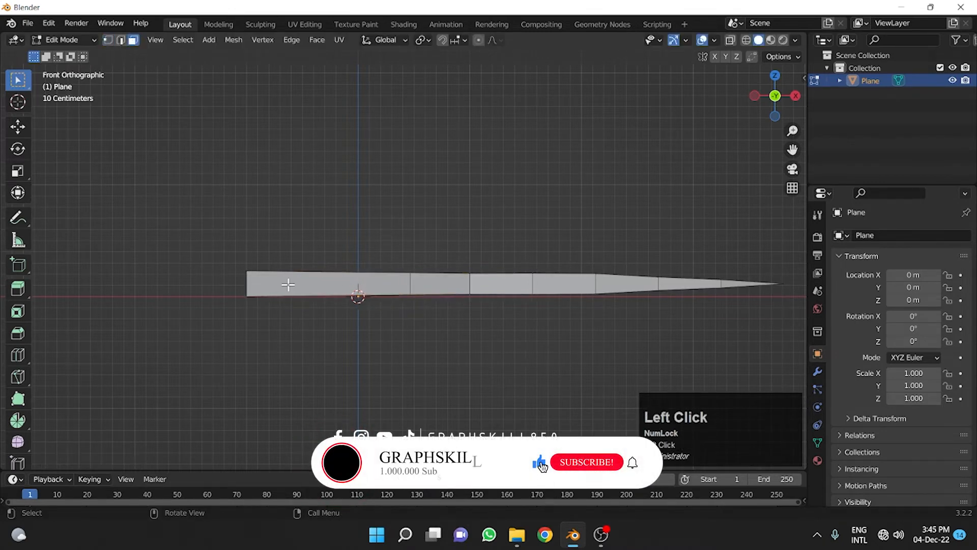
{"action": "left_click", "coordinate": [290, 285]}
{"action": "middle_click_drag", "start_coordinate": [326, 322], "coordinate": [407, 340]}
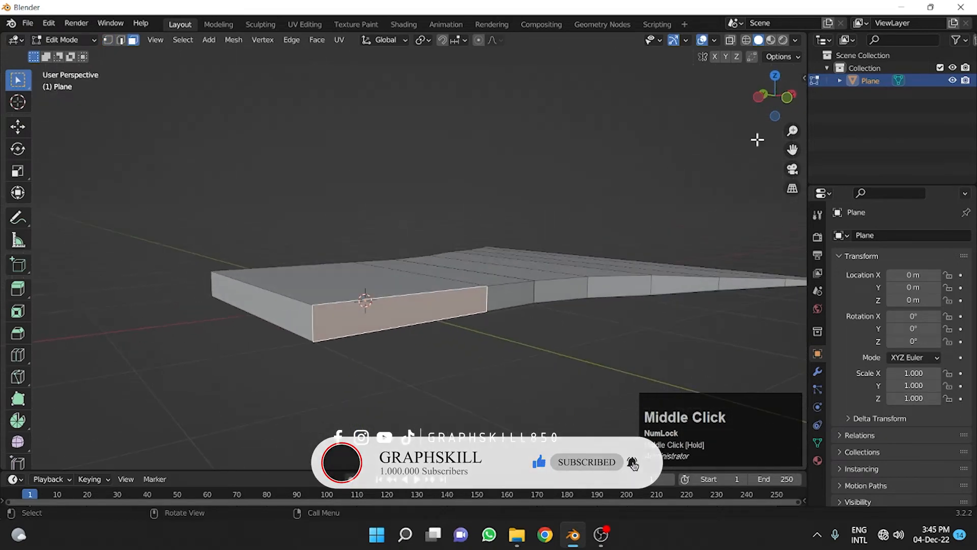
{"action": "left_click", "coordinate": [787, 98]}
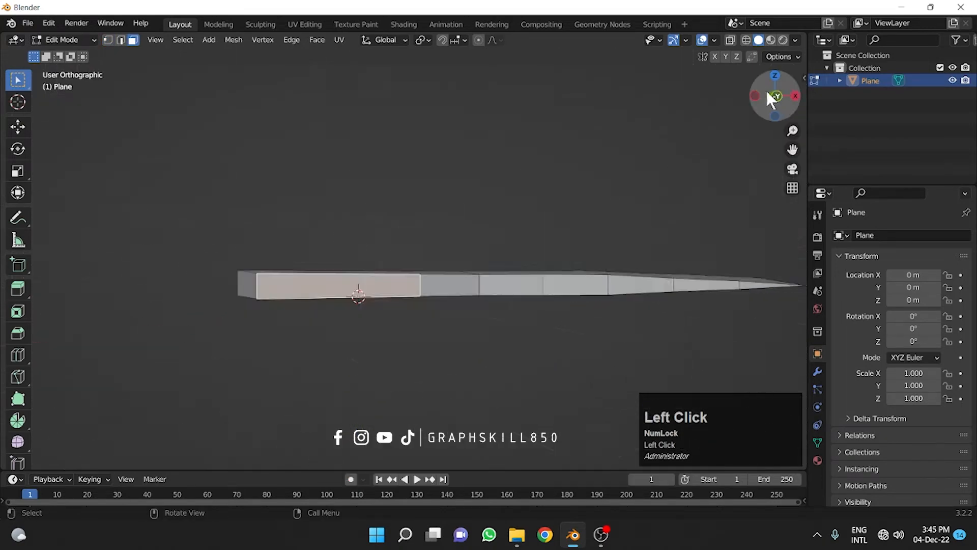
{"action": "left_click", "coordinate": [731, 40]}
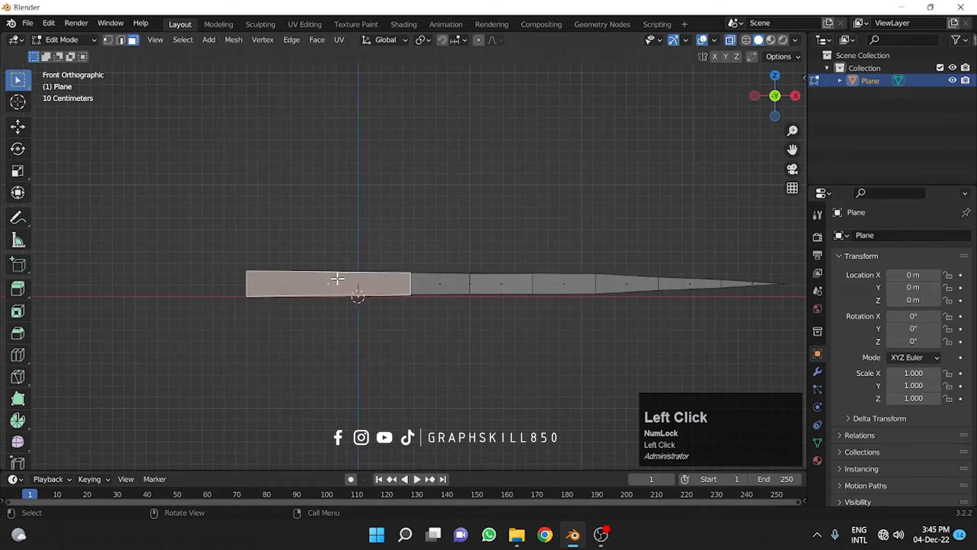
{"action": "key", "text": "ctrl+r"}
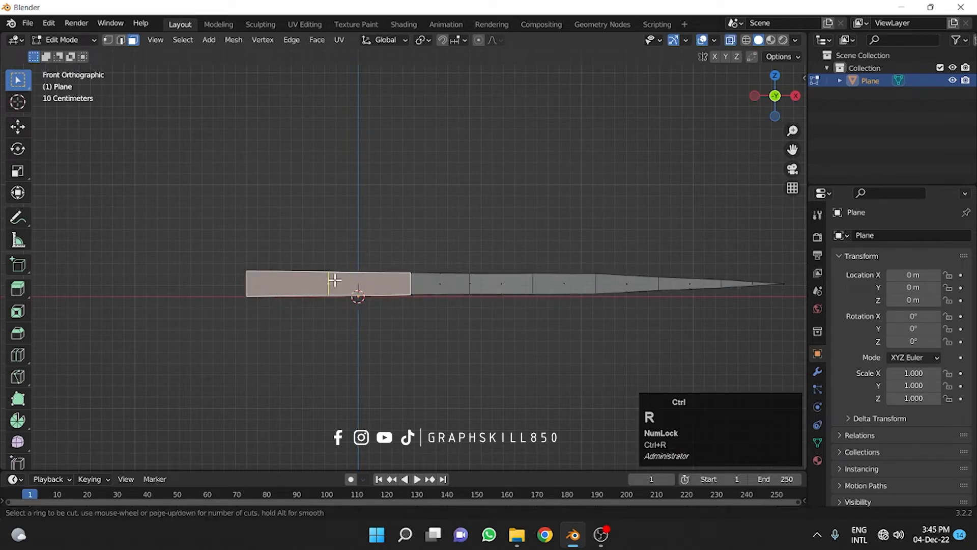
{"action": "left_click", "coordinate": [240, 281]}
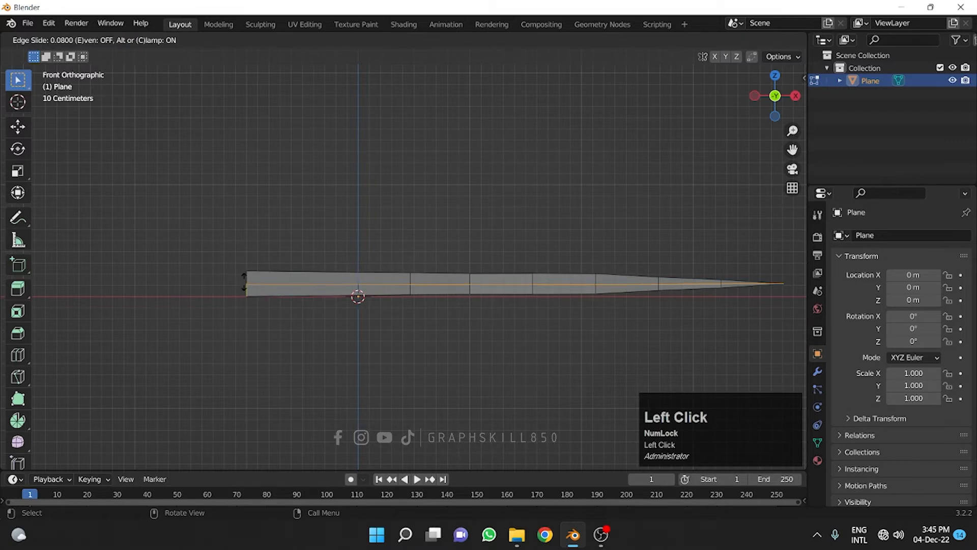
{"action": "right_click", "coordinate": [240, 280]}
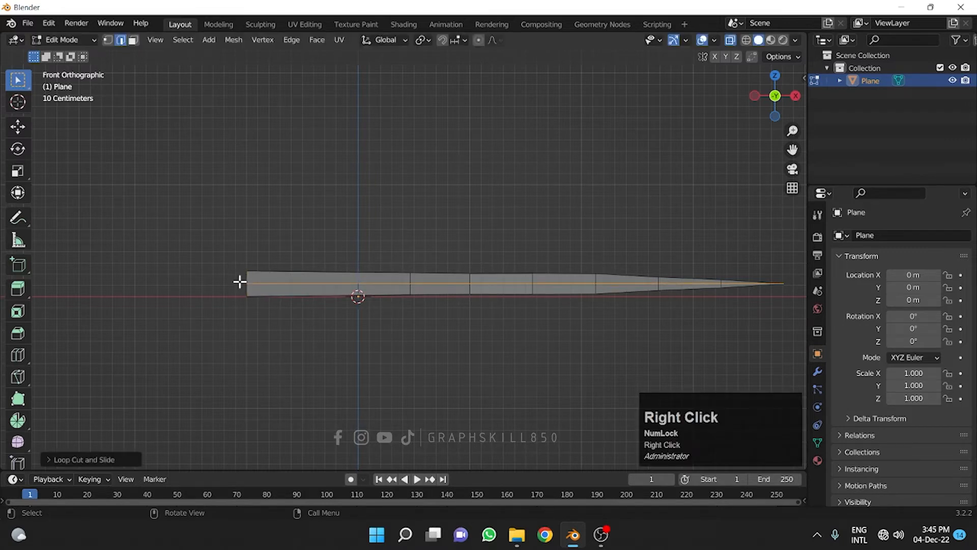
Add a centred crosswise loop cut to the square section and bevel it into a narrow single-segment strip.
{"action": "key", "text": "ctrl+r"}
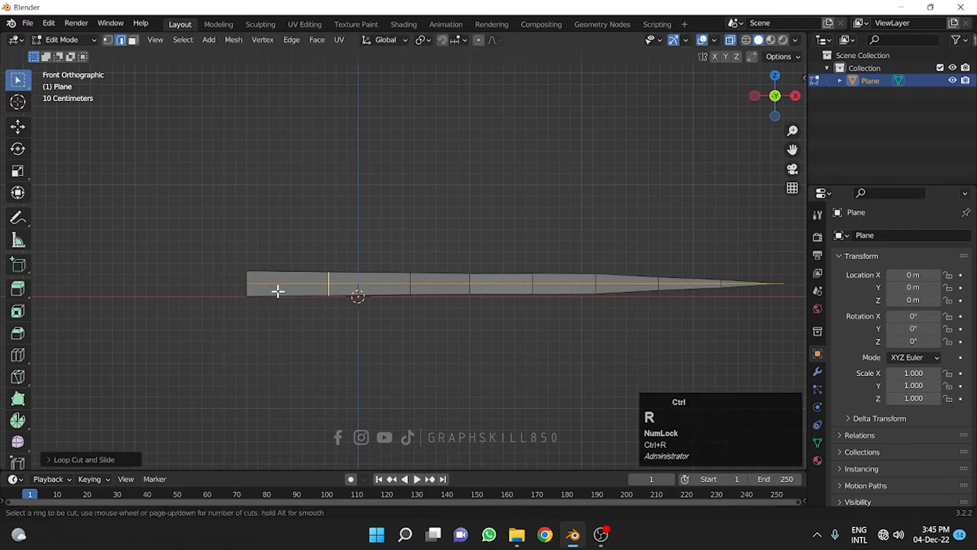
{"action": "left_click", "coordinate": [328, 285]}
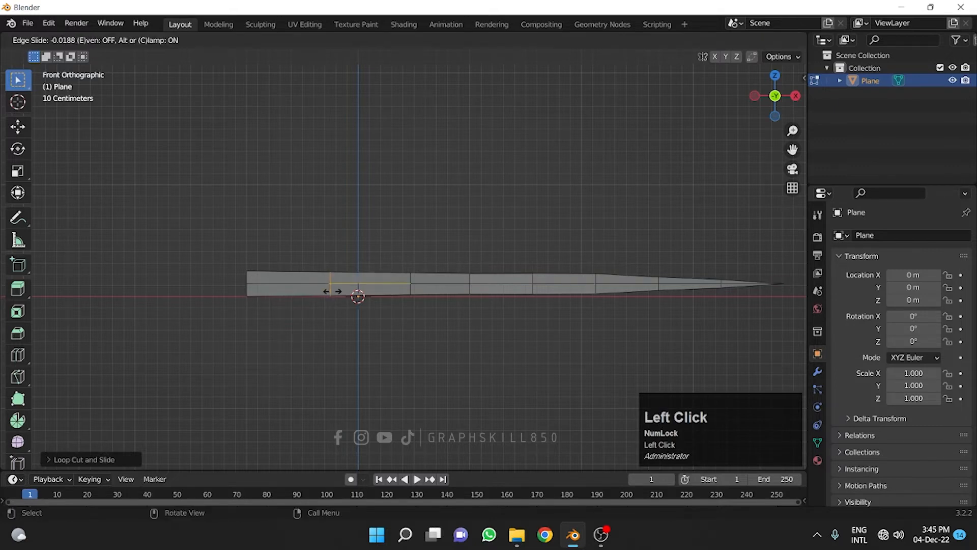
{"action": "right_click", "coordinate": [331, 291]}
{"action": "scroll", "coordinate": [313, 289], "scroll_direction": "up", "scroll_amount": 2}
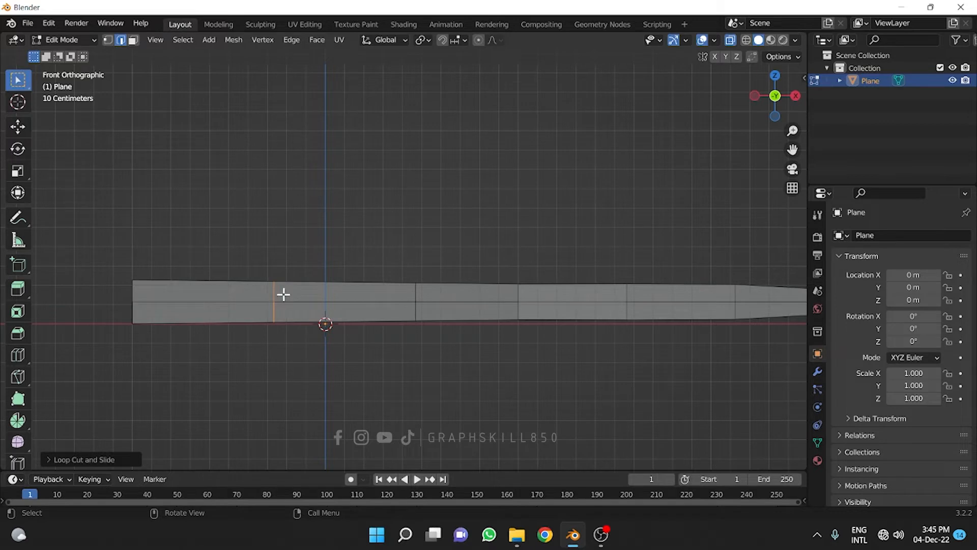
{"action": "key", "text": "ctrl+b"}
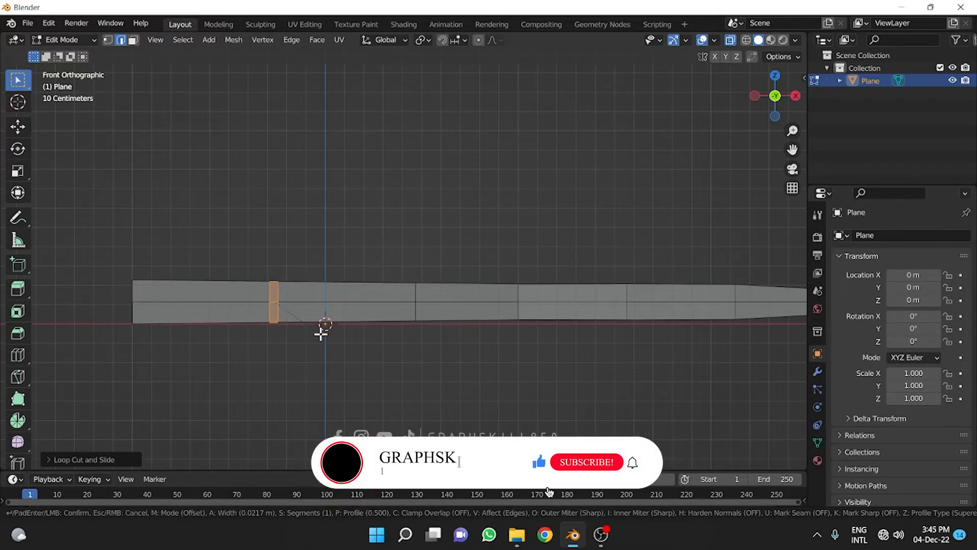
{"action": "left_click", "coordinate": [319, 339]}
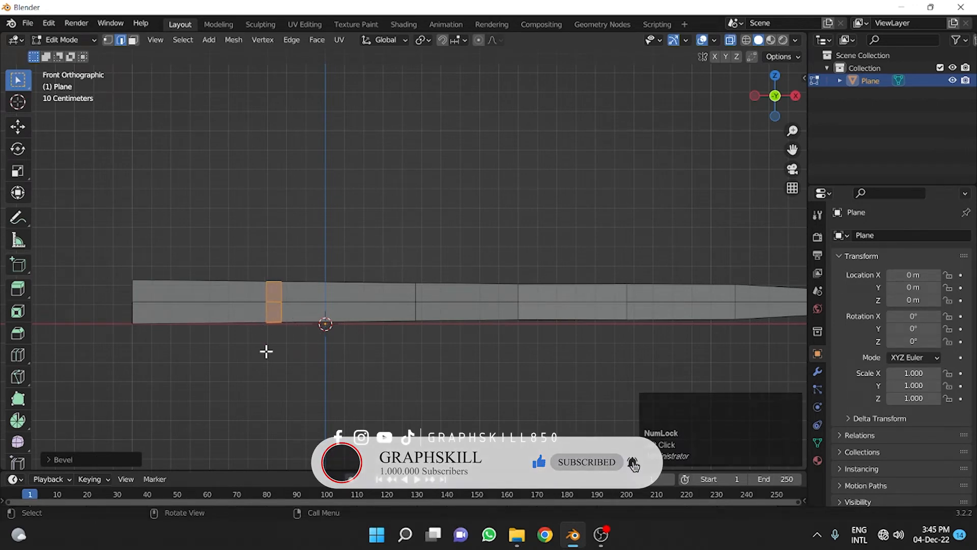
Scale the beveled strip along Z to more than five times its height, forming a diamond-shaped side profile.
{"action": "key", "text": "s"}
{"action": "key", "text": "z"}
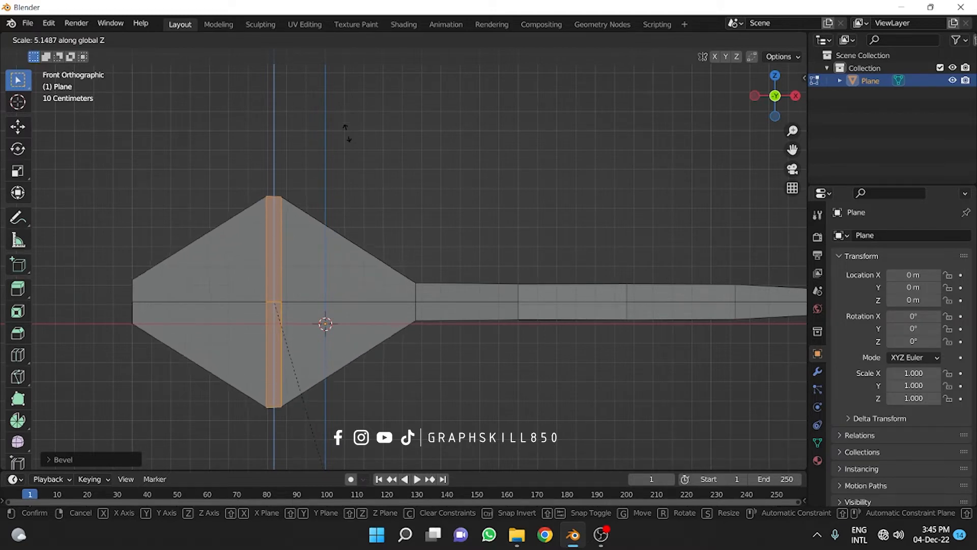
{"action": "left_click", "coordinate": [336, 166]}
{"action": "scroll", "coordinate": [399, 114], "scroll_direction": "down", "scroll_amount": 4}
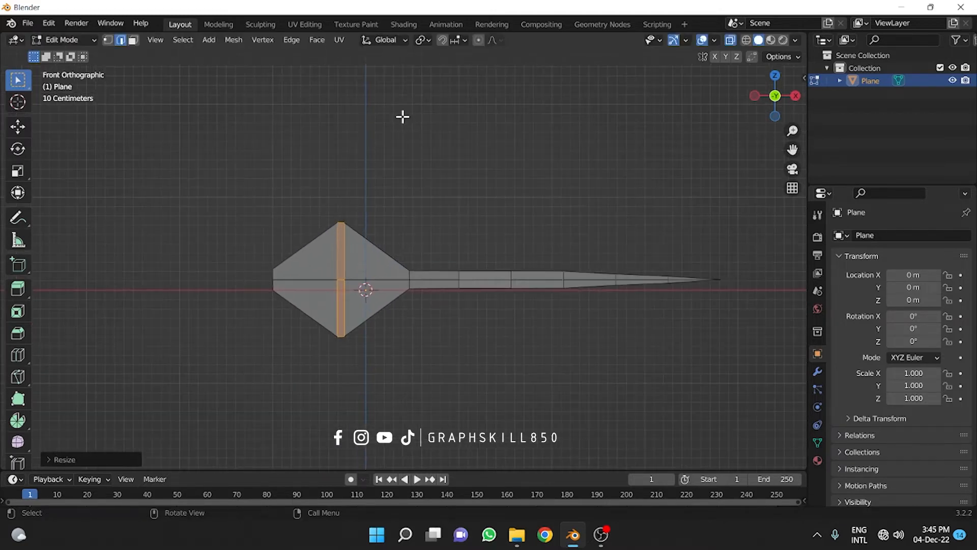
In face select mode, select all six faces of the diamond-shaped profile on both the front and back ends with X-ray on.
{"action": "key", "text": "3"}
{"action": "scroll", "coordinate": [389, 220], "scroll_direction": "up", "scroll_amount": 2}
{"action": "left_click", "coordinate": [388, 221], "text": "alt+shift"}
{"action": "middle_click_drag", "start_coordinate": [367, 222], "coordinate": [459, 187], "text": "shift"}
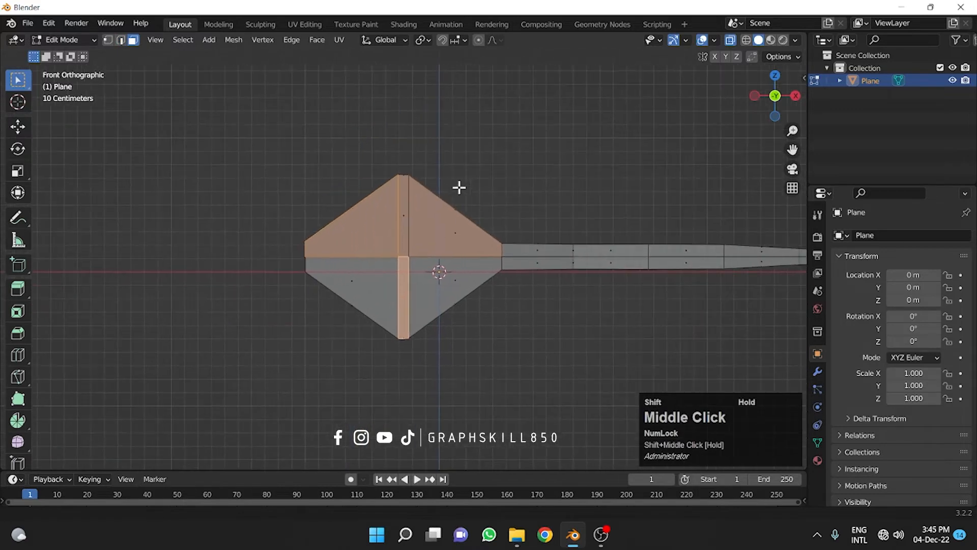
{"action": "left_click_drag", "start_coordinate": [453, 228], "coordinate": [348, 298]}
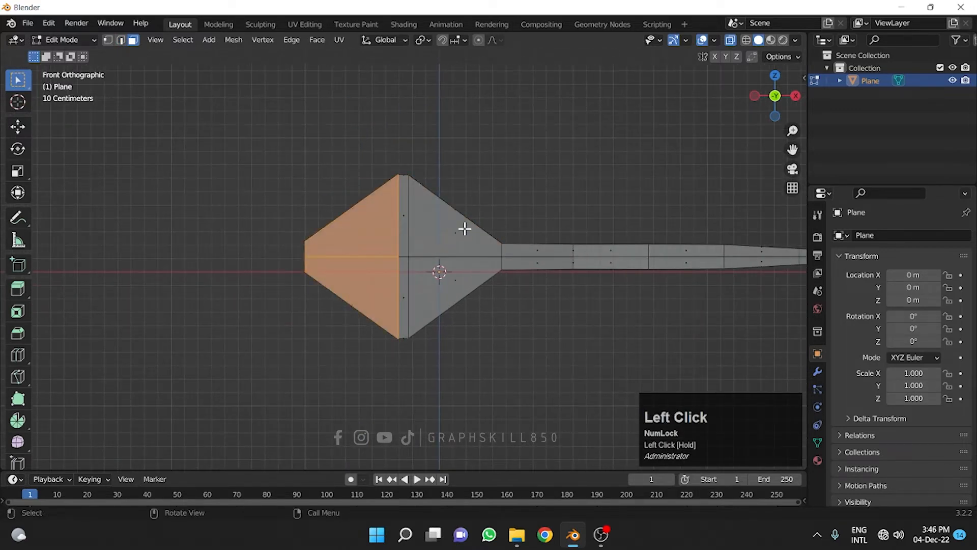
{"action": "left_click_drag", "start_coordinate": [464, 227], "coordinate": [427, 293], "text": "shift"}
{"action": "left_click", "coordinate": [409, 218], "text": "shift"}
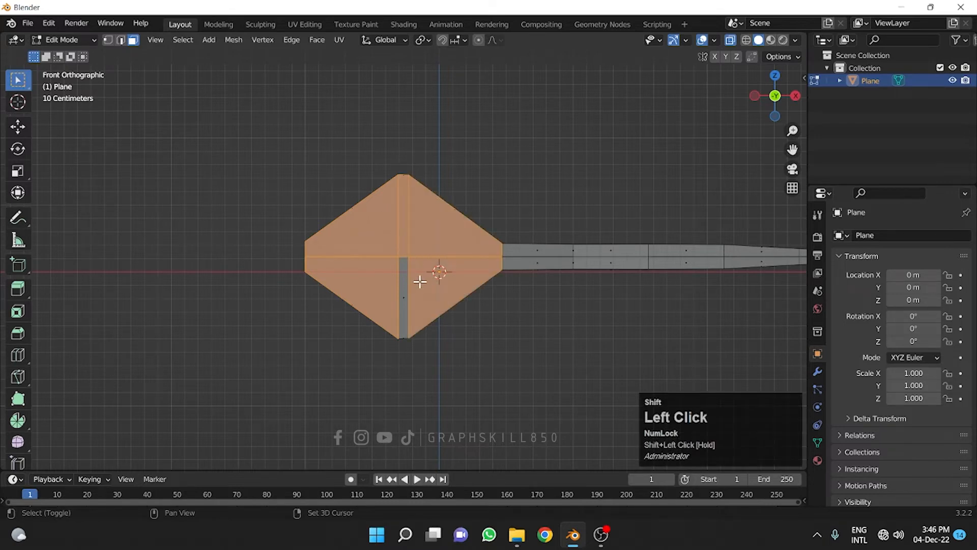
{"action": "left_click", "coordinate": [392, 305], "text": "shift"}
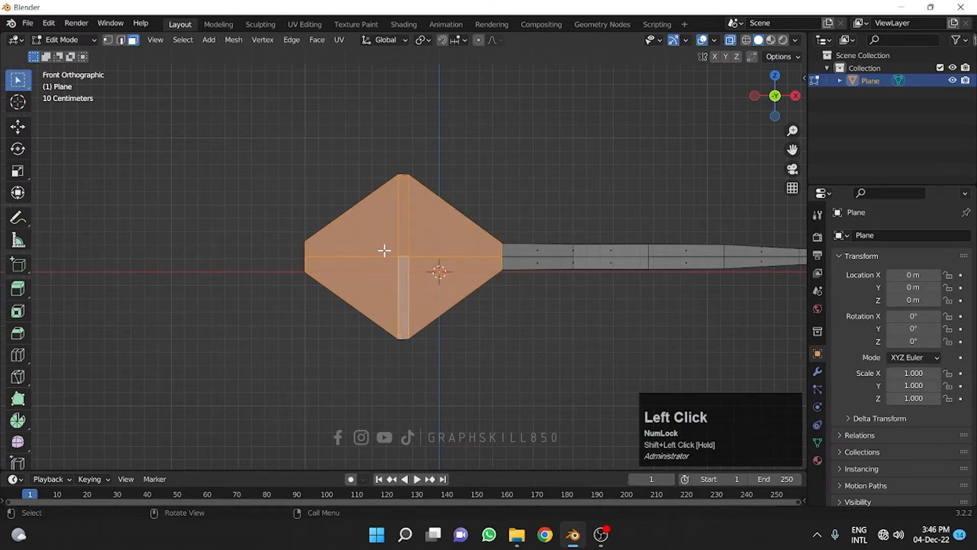
Inset the selected front and back diamond faces by about 0.1 m.
{"action": "middle_click_drag", "start_coordinate": [385, 250], "coordinate": [819, 128]}
{"action": "left_click", "coordinate": [779, 95]}
{"action": "key", "text": "i"}
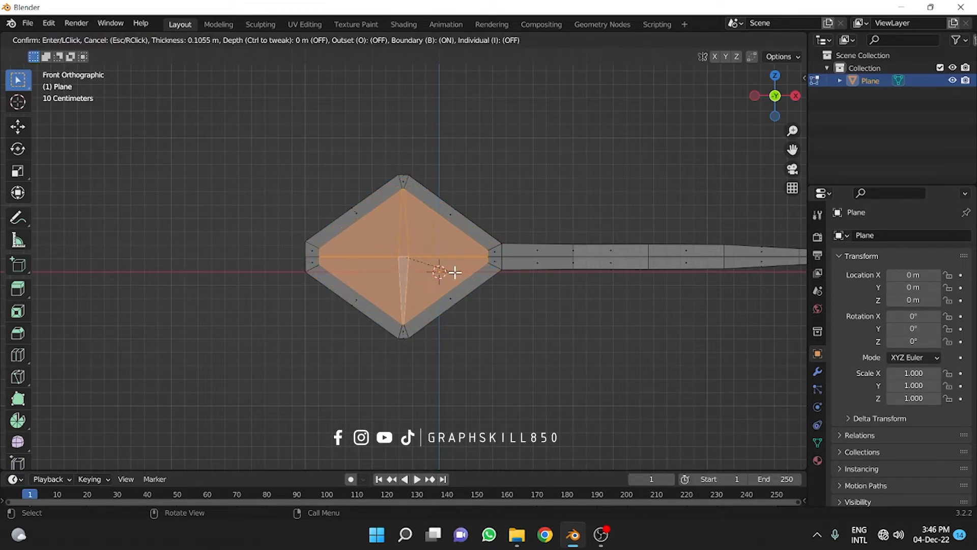
{"action": "left_click", "coordinate": [455, 272]}
Turn off X-ray and bridge the inset front and back faces to open a hole through the diamond-shaped section.
{"action": "middle_click_drag", "start_coordinate": [273, 235], "coordinate": [331, 247]}
{"action": "left_click", "coordinate": [731, 39]}
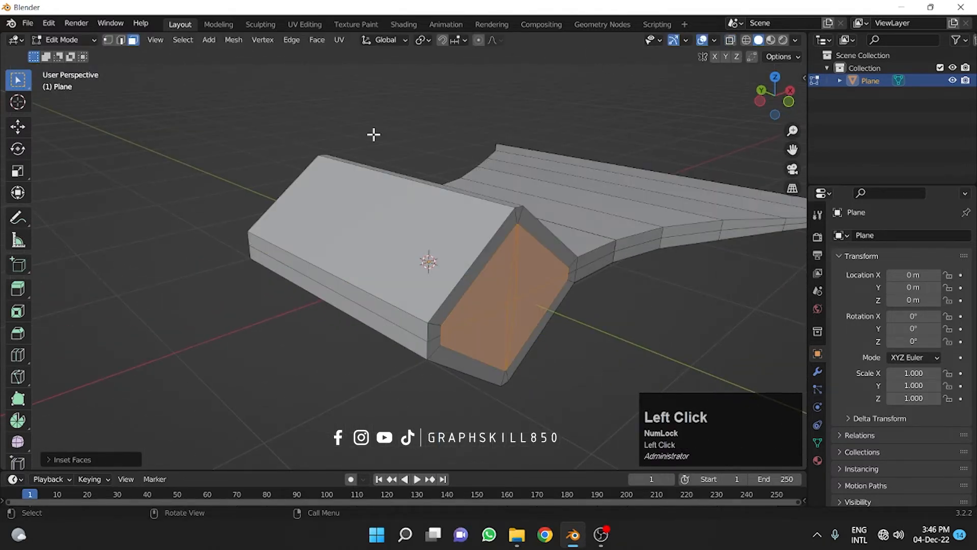
{"action": "middle_click_drag", "start_coordinate": [375, 150], "coordinate": [346, 142]}
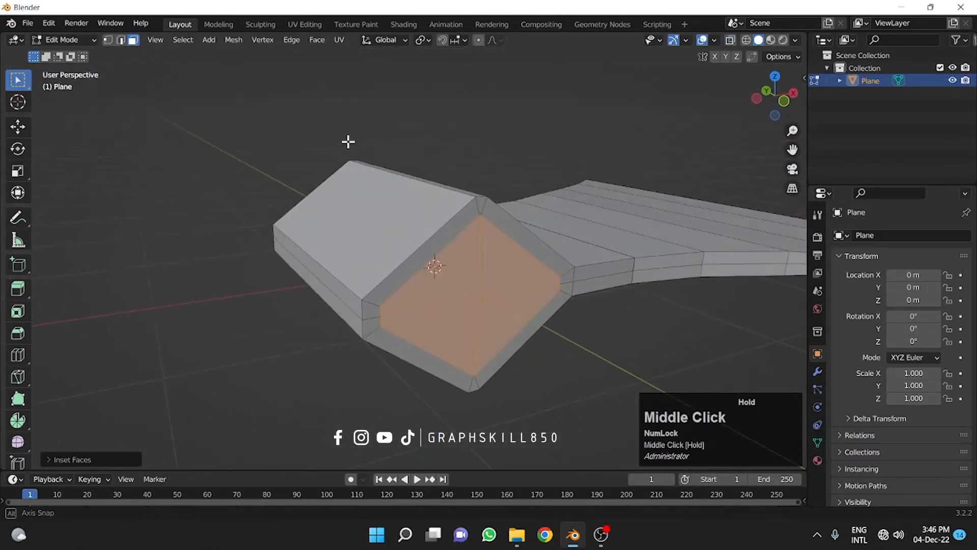
{"action": "scroll", "coordinate": [472, 263], "scroll_direction": "up", "scroll_amount": 2}
{"action": "right_click", "coordinate": [497, 273]}
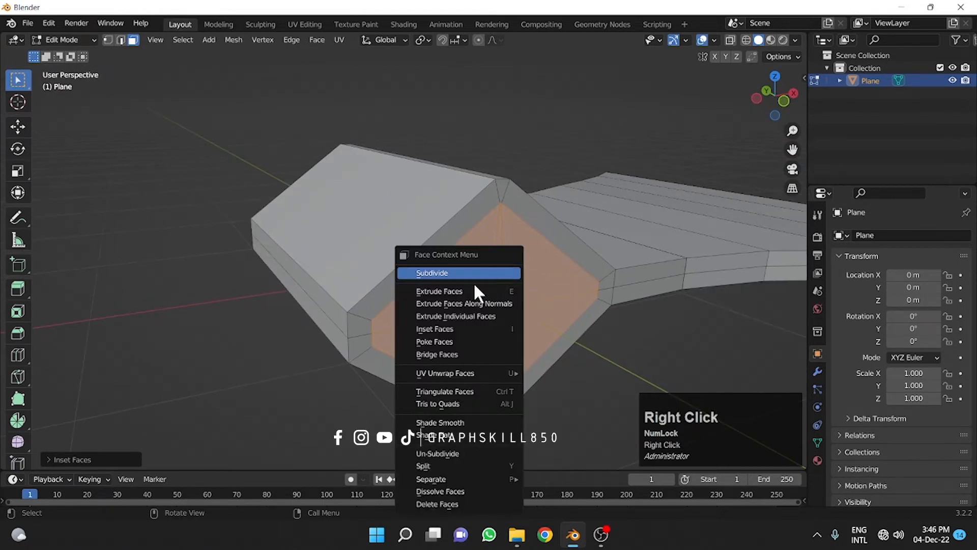
{"action": "left_click", "coordinate": [460, 354]}
{"action": "scroll", "coordinate": [451, 240], "scroll_direction": "down", "scroll_amount": 3}
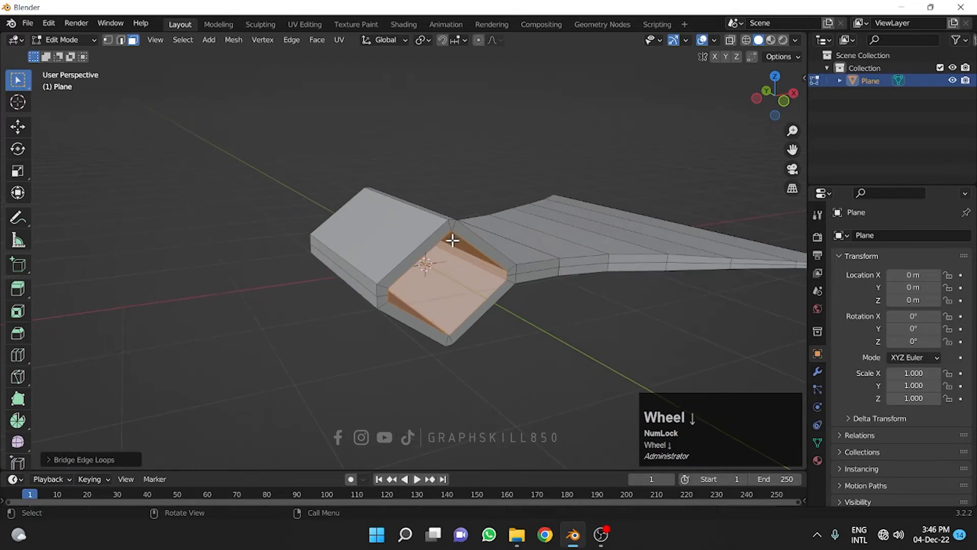
{"action": "middle_click_drag", "start_coordinate": [452, 240], "coordinate": [413, 247]}
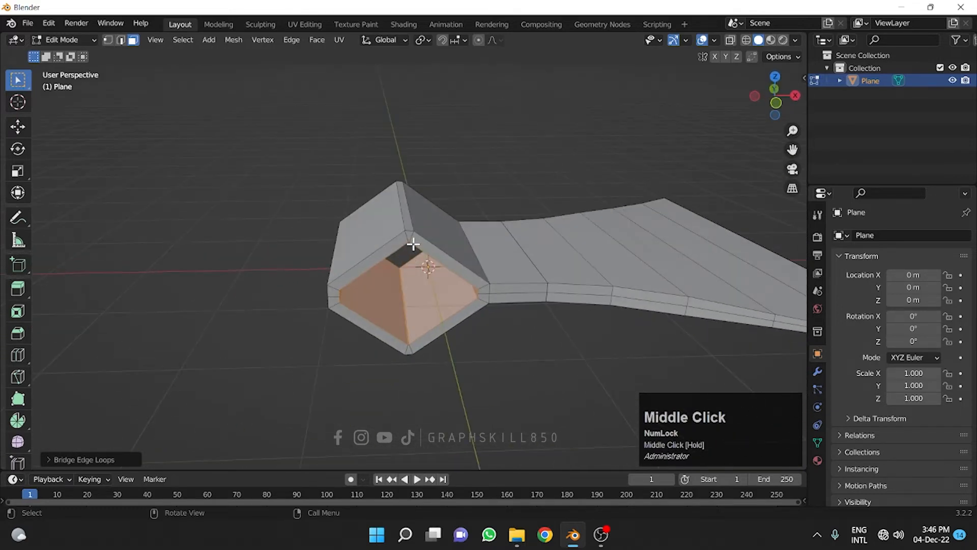
Return to Object Mode and add a cylinder mesh at the origin.
{"action": "key", "text": "Tab"}
{"action": "scroll", "coordinate": [440, 212], "scroll_direction": "down", "scroll_amount": 3}
{"action": "middle_click_drag", "start_coordinate": [441, 212], "coordinate": [413, 243]}
{"action": "scroll", "coordinate": [725, 122], "scroll_direction": "down", "scroll_amount": 1}
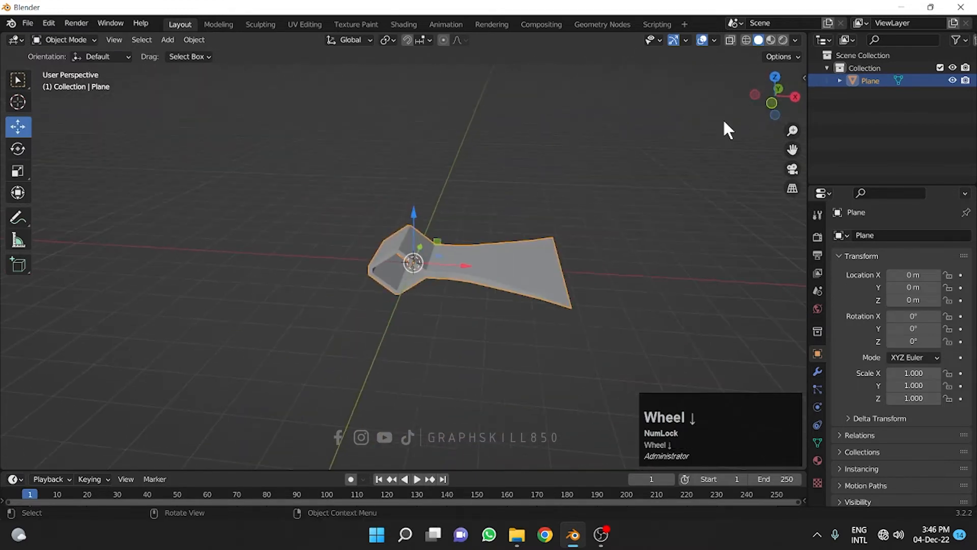
{"action": "left_click", "coordinate": [778, 75]}
{"action": "scroll", "coordinate": [476, 196], "scroll_direction": "down", "scroll_amount": 1}
{"action": "middle_click_drag", "start_coordinate": [475, 193], "coordinate": [485, 169]}
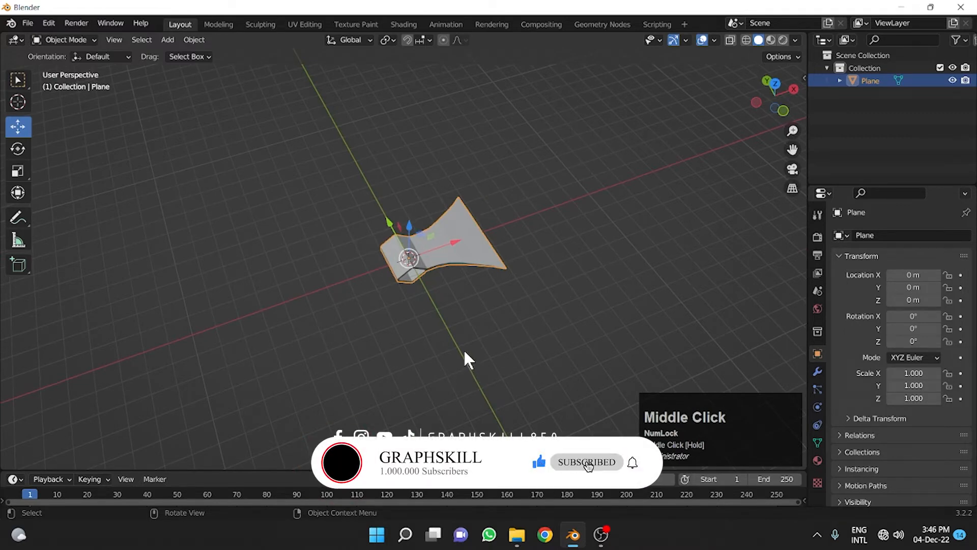
{"action": "middle_click_drag", "start_coordinate": [407, 298], "coordinate": [425, 277]}
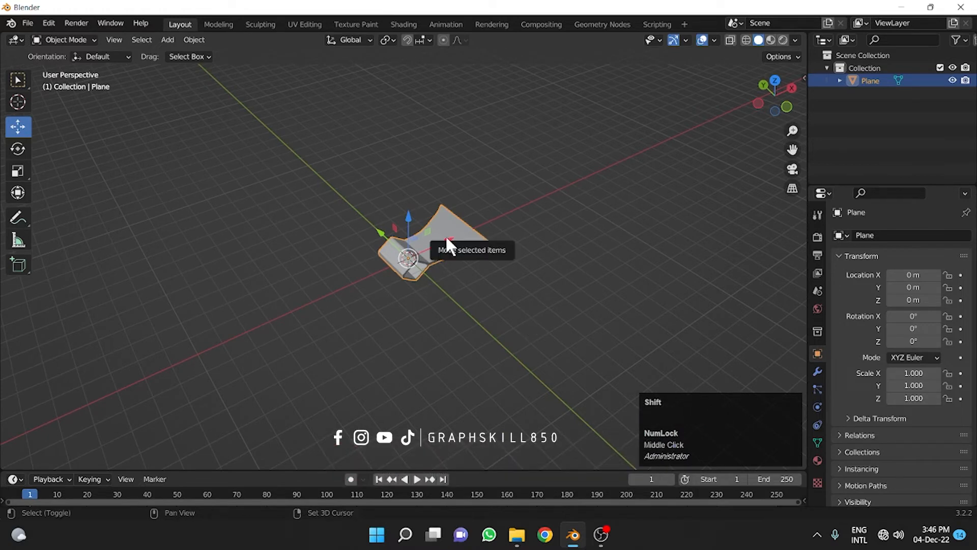
{"action": "key", "text": "shift+a"}
{"action": "mouse_move", "coordinate": [446, 237]}
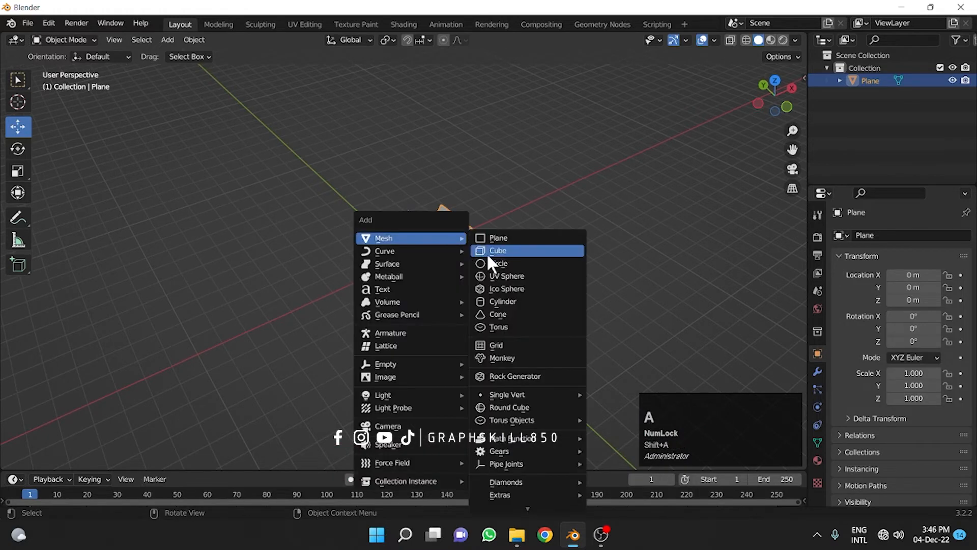
{"action": "left_click", "coordinate": [510, 303]}
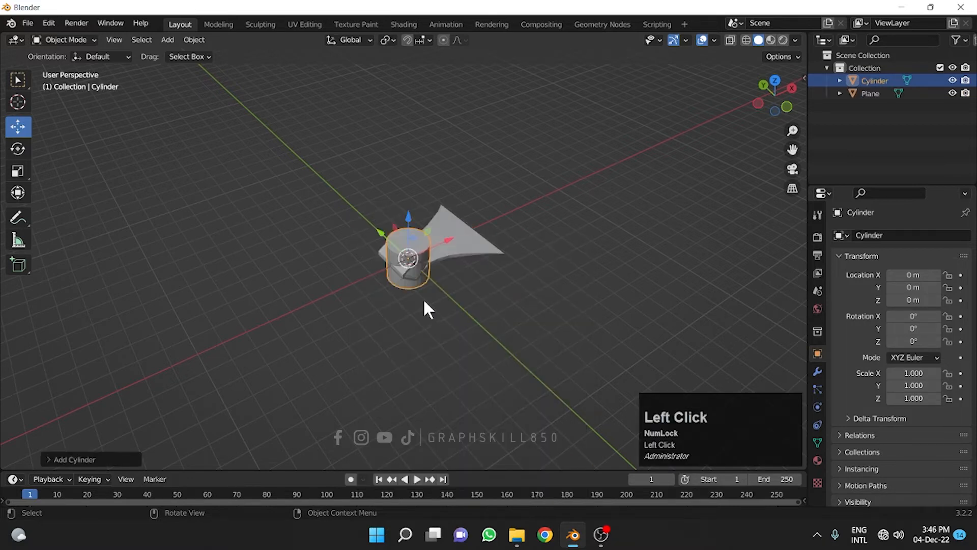
Move the cylinder along Y to about -4.77 m and rotate it 90° about the X axis.
{"action": "left_click_drag", "start_coordinate": [393, 239], "coordinate": [461, 299]}
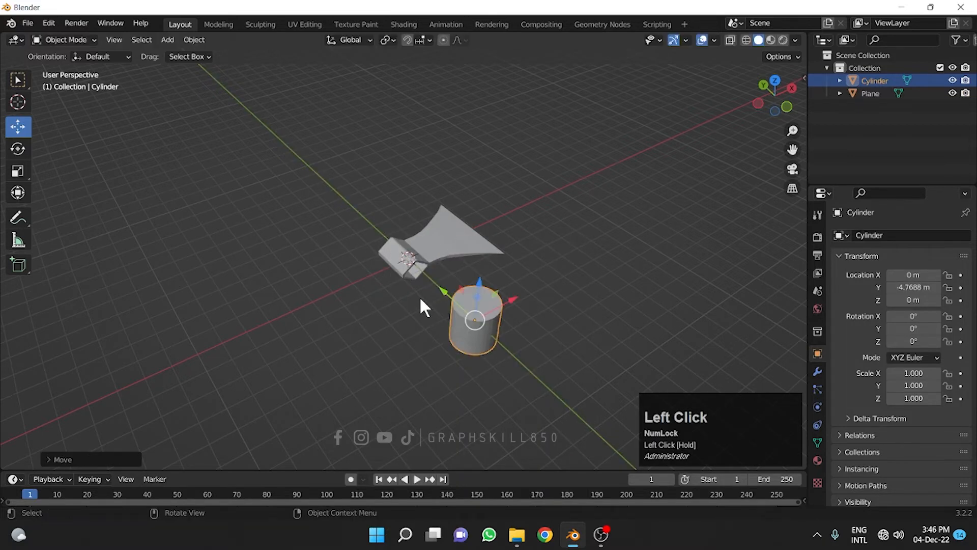
{"action": "middle_click_drag", "start_coordinate": [423, 305], "coordinate": [480, 305]}
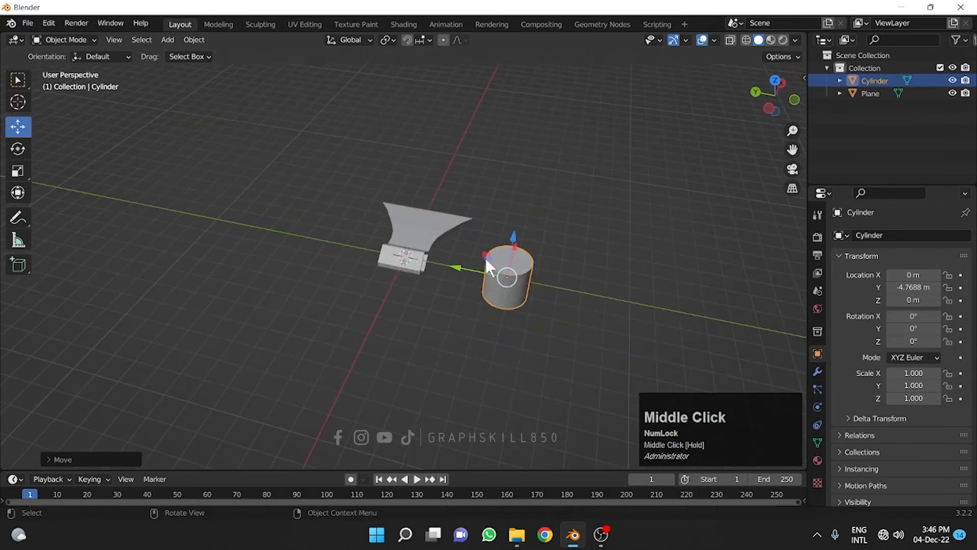
{"action": "left_click", "coordinate": [18, 149]}
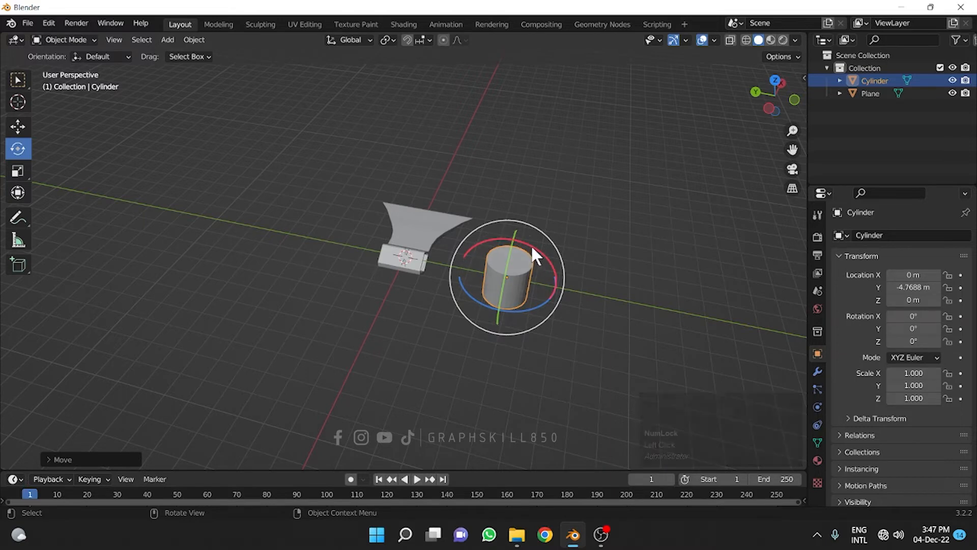
{"action": "left_click_drag", "start_coordinate": [531, 250], "coordinate": [535, 301]}
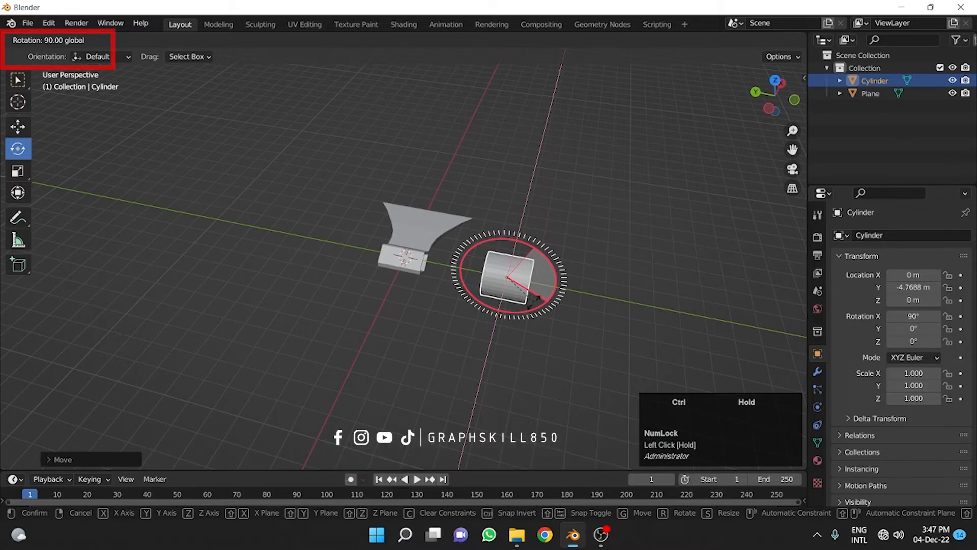
{"action": "left_click_drag", "start_coordinate": [535, 300], "coordinate": [523, 298], "text": "ctrl"}
Scale the cylinder down uniformly to about 0.44.
{"action": "middle_click_drag", "start_coordinate": [523, 297], "coordinate": [338, 285]}
{"action": "key", "text": "s"}
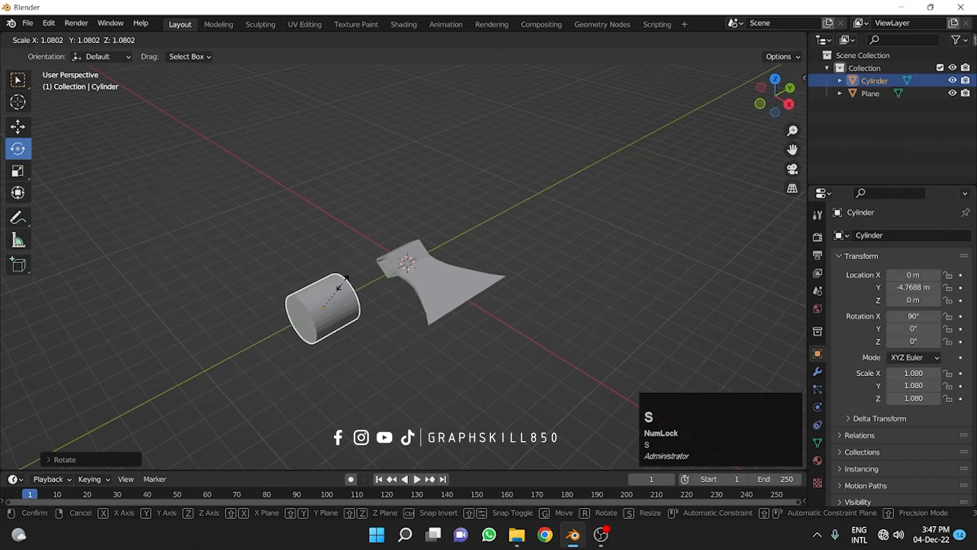
{"action": "left_click", "coordinate": [323, 294]}
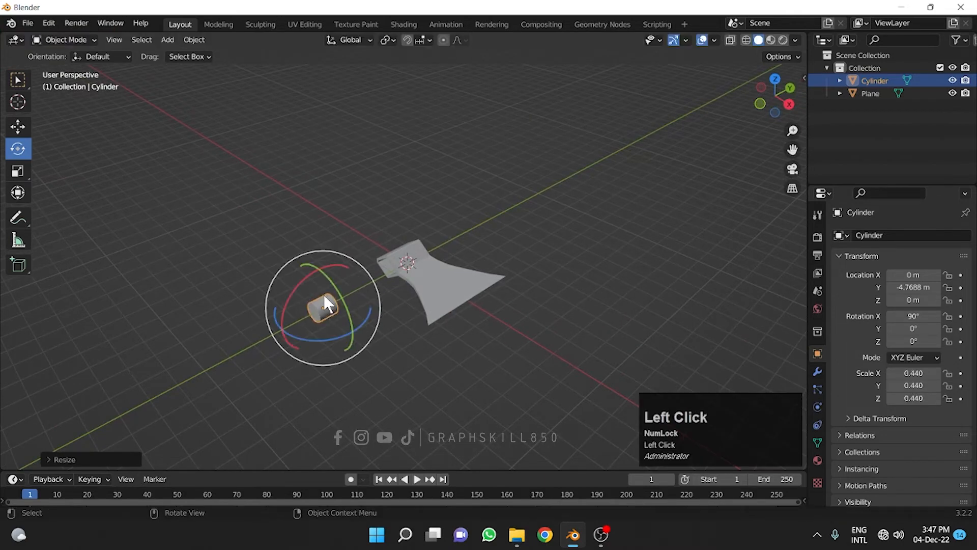
From the top view, stretch the cylinder along Y to a local Z scale of about -6.54, extending it past the axe head.
{"action": "key", "text": "KP_Decimal"}
{"action": "left_click", "coordinate": [780, 76]}
{"action": "key", "text": "shift+space"}
{"action": "key", "text": "g"}
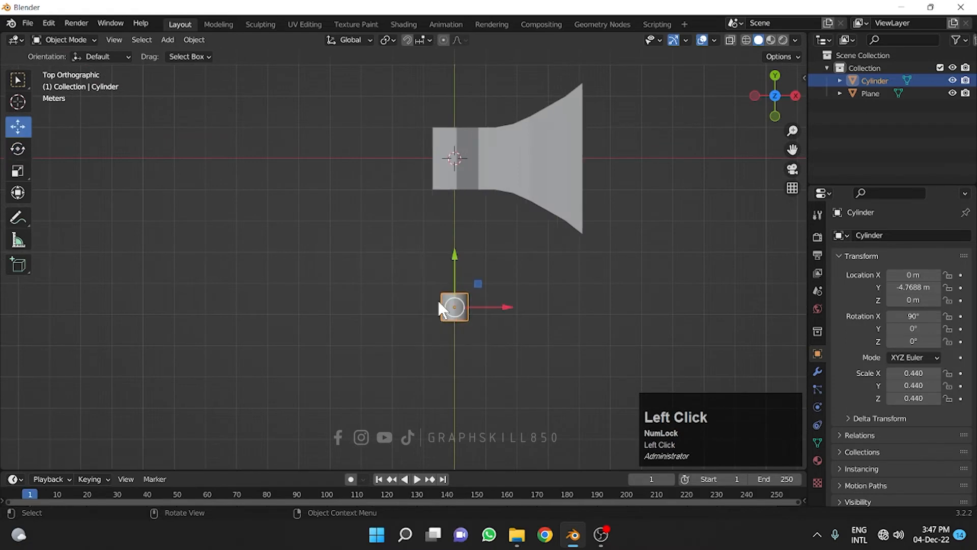
{"action": "key", "text": "s"}
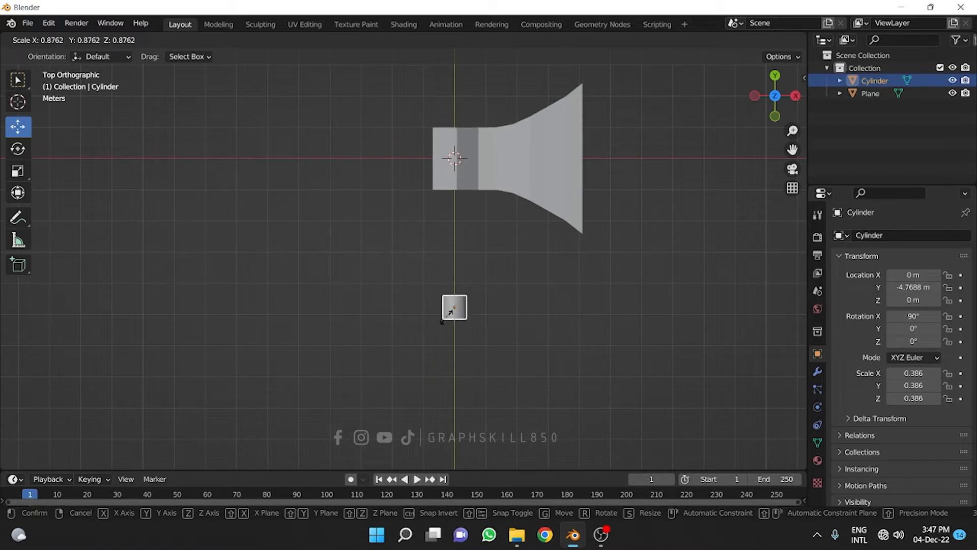
{"action": "key", "text": "y"}
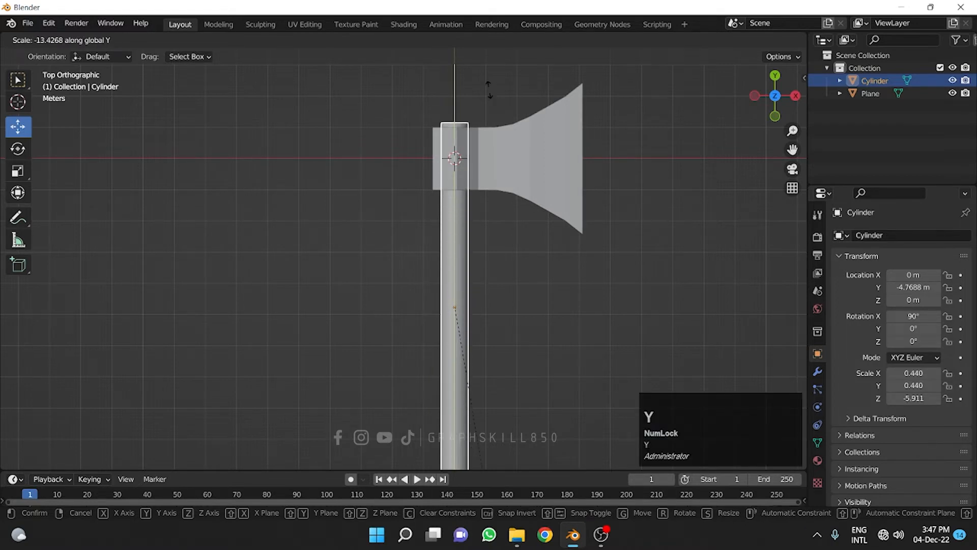
{"action": "left_click", "coordinate": [490, 111]}
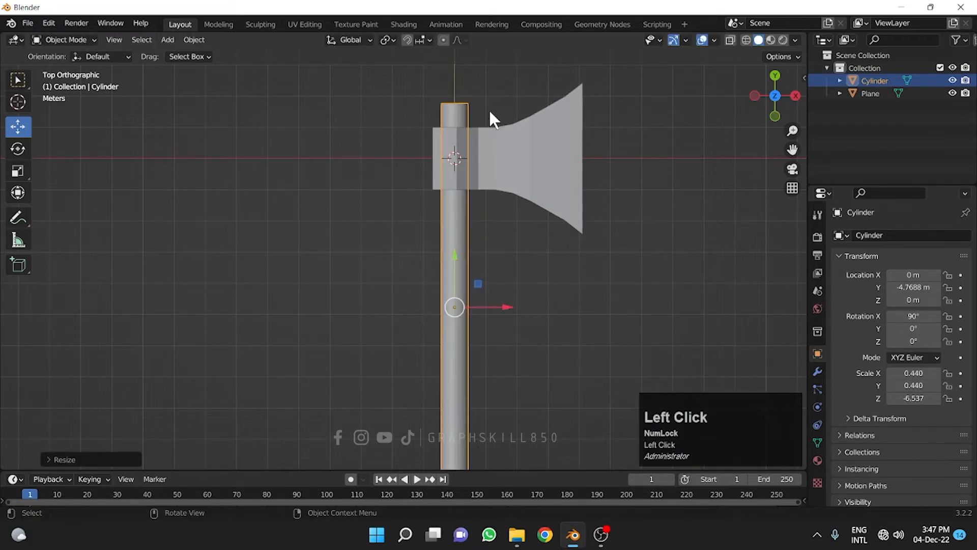
Examine how the long cylindrical handle fits through the opening in the axe head.
{"action": "scroll", "coordinate": [480, 102], "scroll_direction": "down", "scroll_amount": 3}
{"action": "middle_click_drag", "start_coordinate": [367, 280], "coordinate": [424, 235]}
{"action": "scroll", "coordinate": [533, 100], "scroll_direction": "up", "scroll_amount": 6}
{"action": "middle_click_drag", "start_coordinate": [540, 143], "coordinate": [551, 207]}
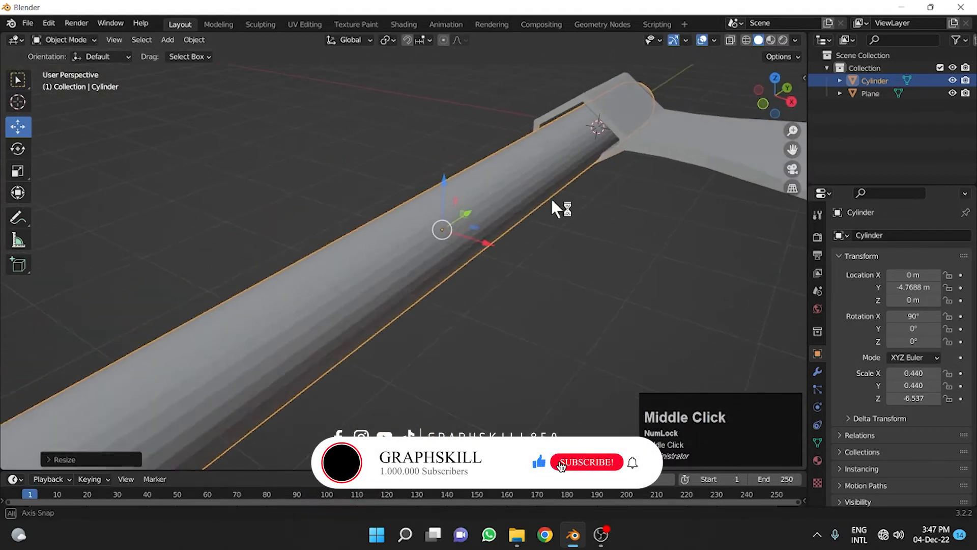
{"action": "scroll", "coordinate": [615, 127], "scroll_direction": "down", "scroll_amount": 2}
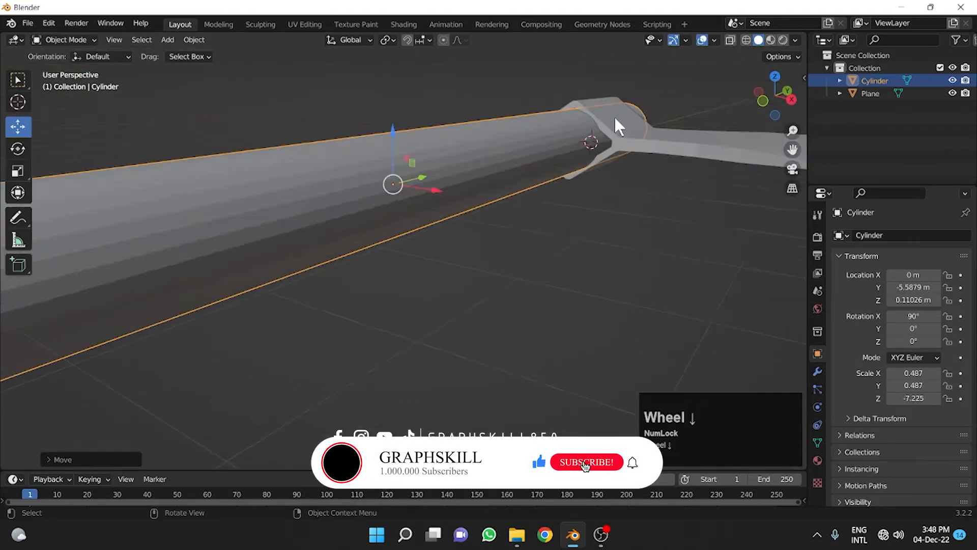
{"action": "middle_click_drag", "start_coordinate": [614, 126], "coordinate": [545, 172]}
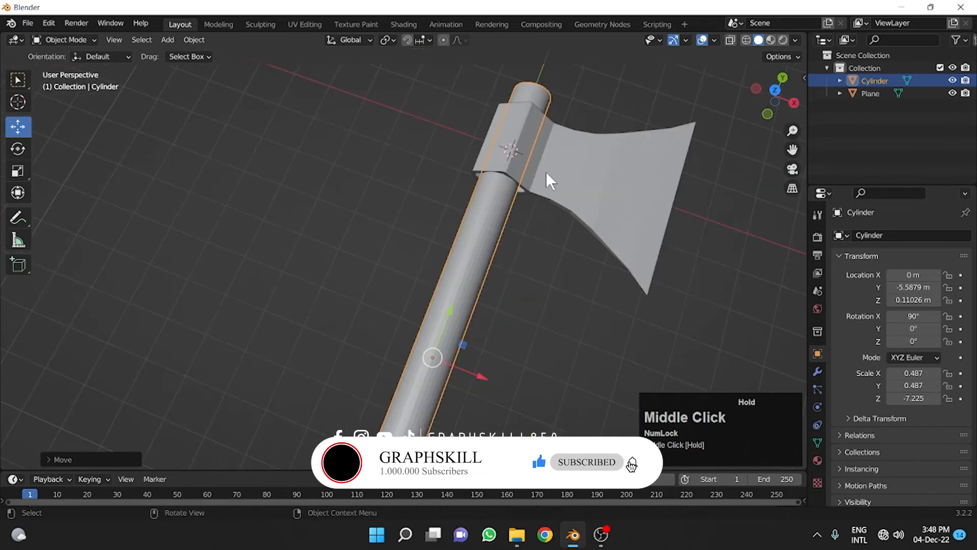
From the top view, add four evenly spaced loop cuts along the length of the cylindrical handle.
{"action": "left_click", "coordinate": [713, 66]}
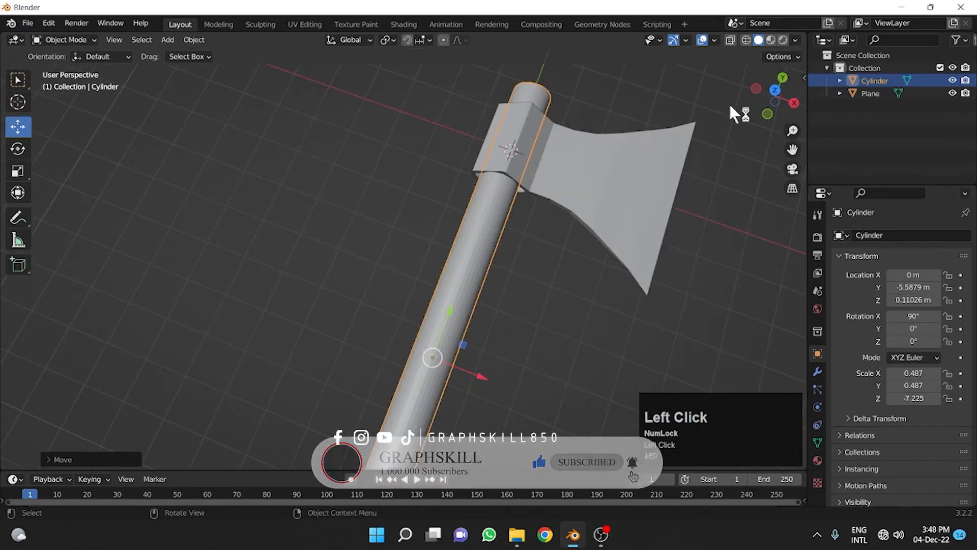
{"action": "left_click", "coordinate": [774, 85]}
{"action": "scroll", "coordinate": [499, 187], "scroll_direction": "down", "scroll_amount": 3}
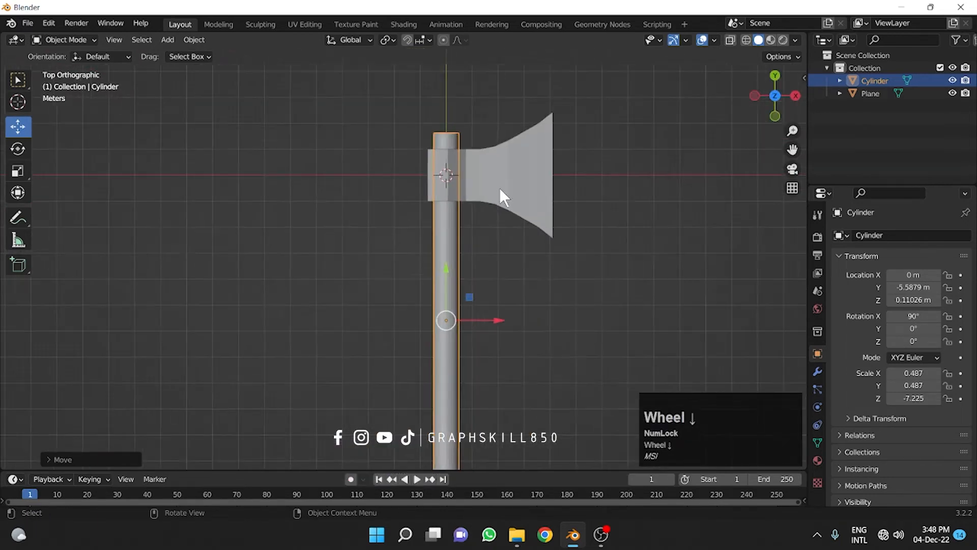
{"action": "middle_click_drag", "start_coordinate": [456, 280], "coordinate": [533, 230], "text": "shift"}
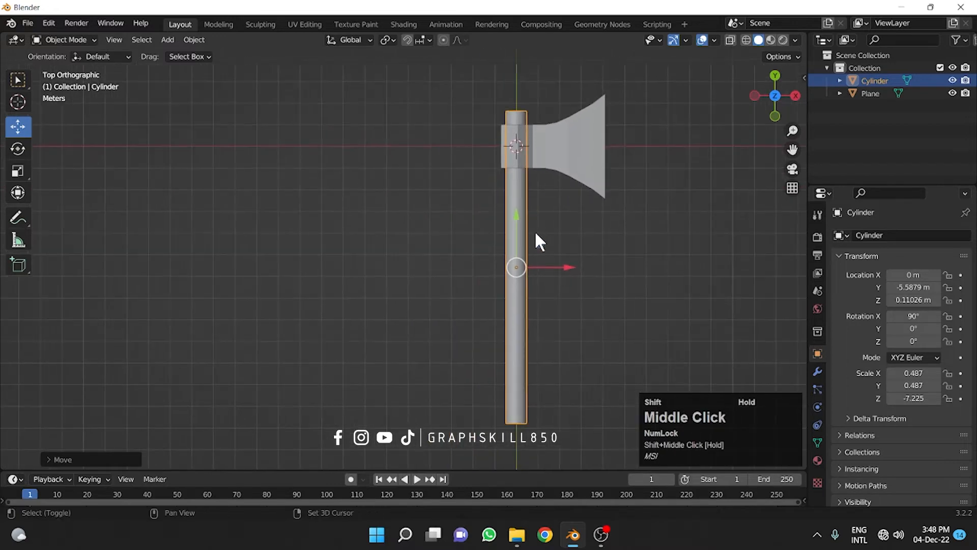
{"action": "key", "text": "Tab"}
{"action": "key", "text": "ctrl"}
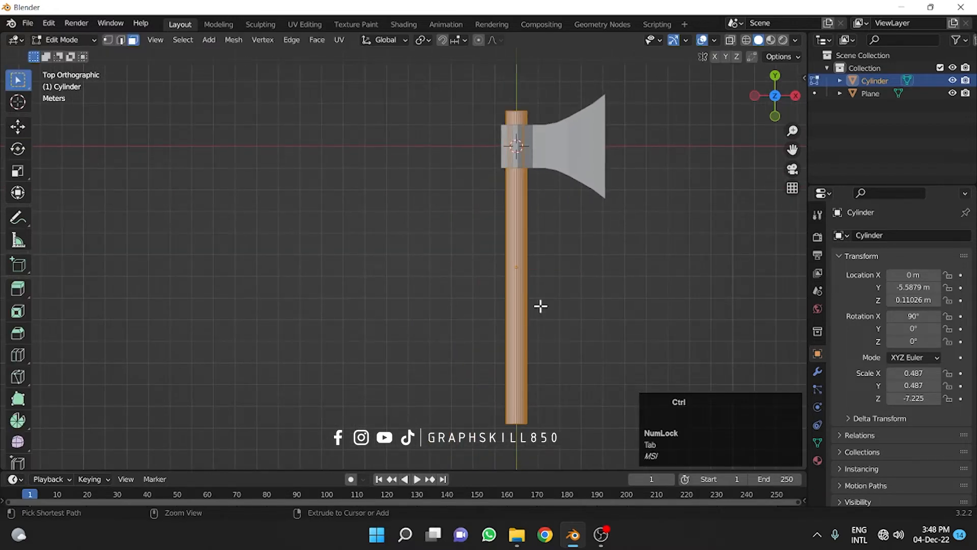
{"action": "key", "text": "ctrl+r"}
{"action": "scroll", "coordinate": [525, 264], "scroll_direction": "up", "scroll_amount": 3}
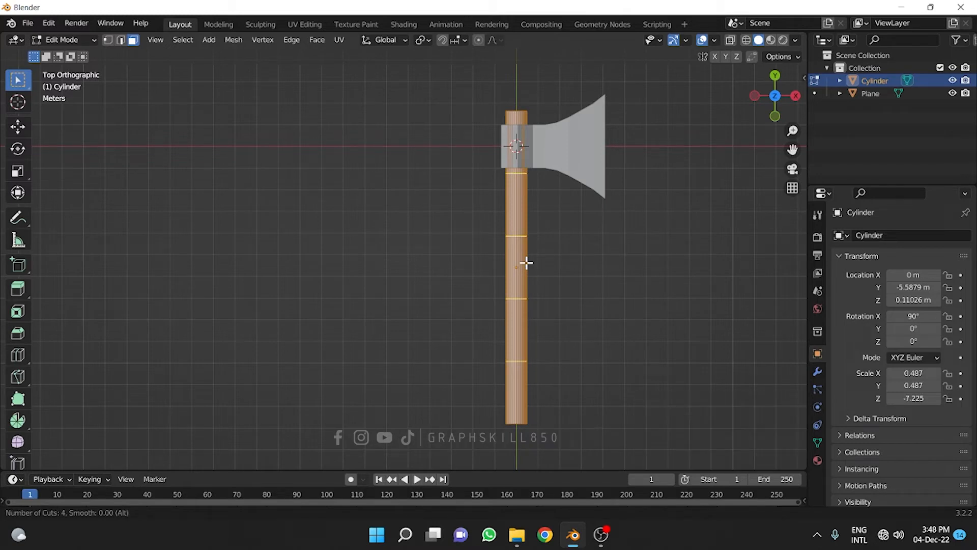
{"action": "right_click", "coordinate": [526, 263]}
In edge selection with X-ray on, shift the handle's second edge loop below the axe head slightly along positive X.
{"action": "key", "text": "2"}
{"action": "left_click", "coordinate": [556, 188]}
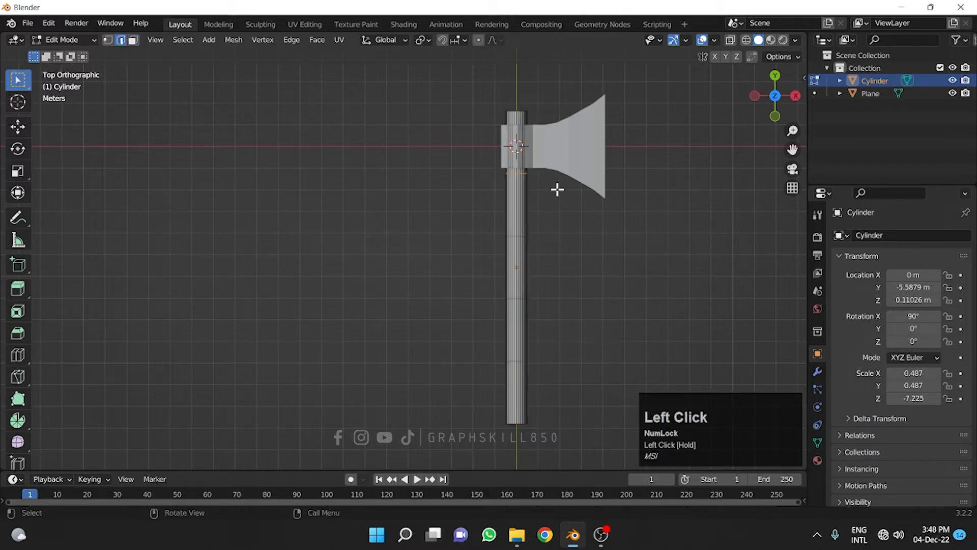
{"action": "left_click", "coordinate": [747, 39]}
{"action": "left_click", "coordinate": [758, 40]}
{"action": "left_click", "coordinate": [729, 40]}
{"action": "left_click_drag", "start_coordinate": [438, 150], "coordinate": [542, 173]}
{"action": "left_click", "coordinate": [19, 126]}
{"action": "left_click", "coordinate": [523, 235], "text": "alt"}
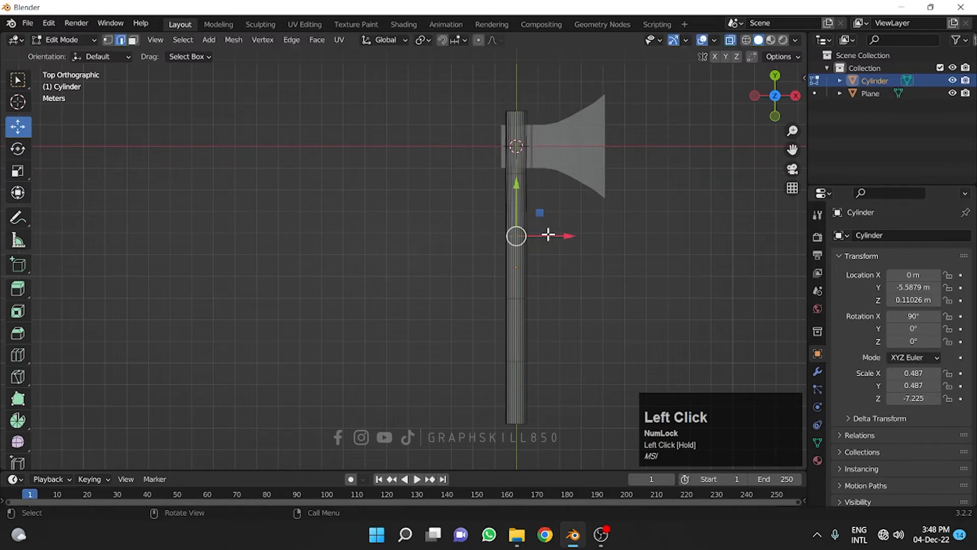
{"action": "left_click_drag", "start_coordinate": [549, 234], "coordinate": [556, 236]}
Shift the handle's third edge loop slightly along negative X and its lowest added loop slightly along positive X for a wavy shape.
{"action": "mouse_move", "coordinate": [547, 287]}
{"action": "left_mouse_down"}
{"action": "mouse_move", "coordinate": [463, 321]}
{"action": "mouse_move", "coordinate": [538, 300]}
{"action": "left_mouse_up"}
{"action": "left_click_drag", "start_coordinate": [460, 356], "coordinate": [570, 399]}
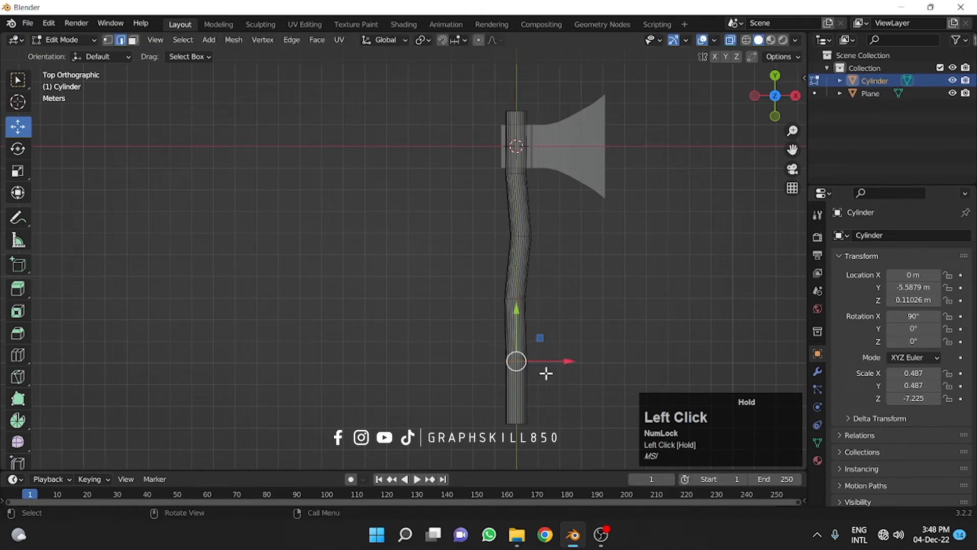
{"action": "left_click_drag", "start_coordinate": [545, 363], "coordinate": [555, 360]}
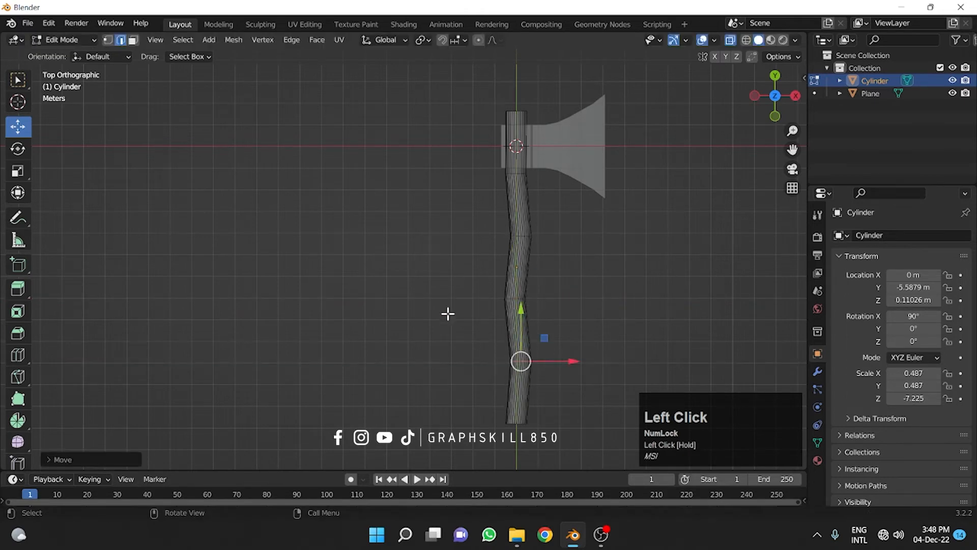
Return to Object Mode, turn off X-ray display and check the wavy handle from several angles.
{"action": "middle_click_drag", "start_coordinate": [447, 311], "coordinate": [417, 276]}
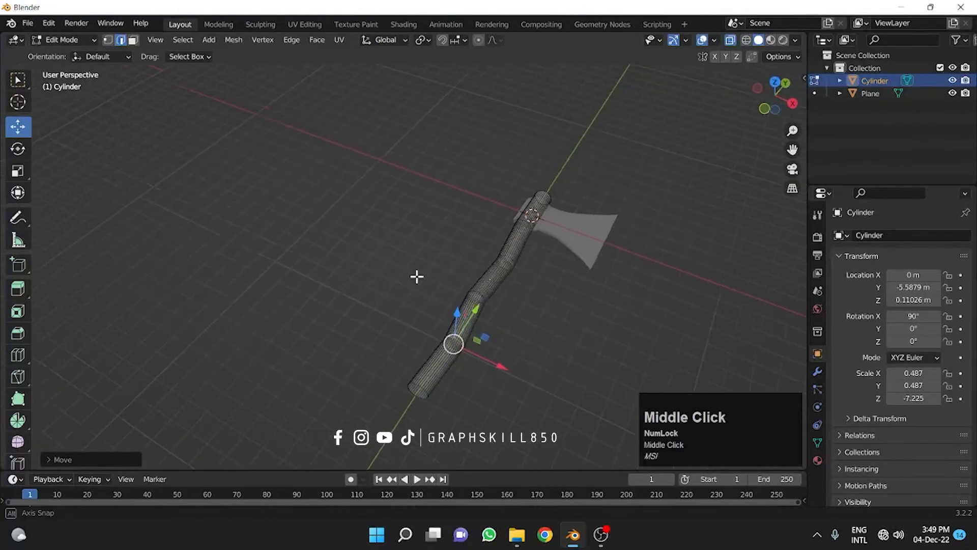
{"action": "key", "text": "Tab"}
{"action": "middle_click_drag", "start_coordinate": [469, 342], "coordinate": [727, 75]}
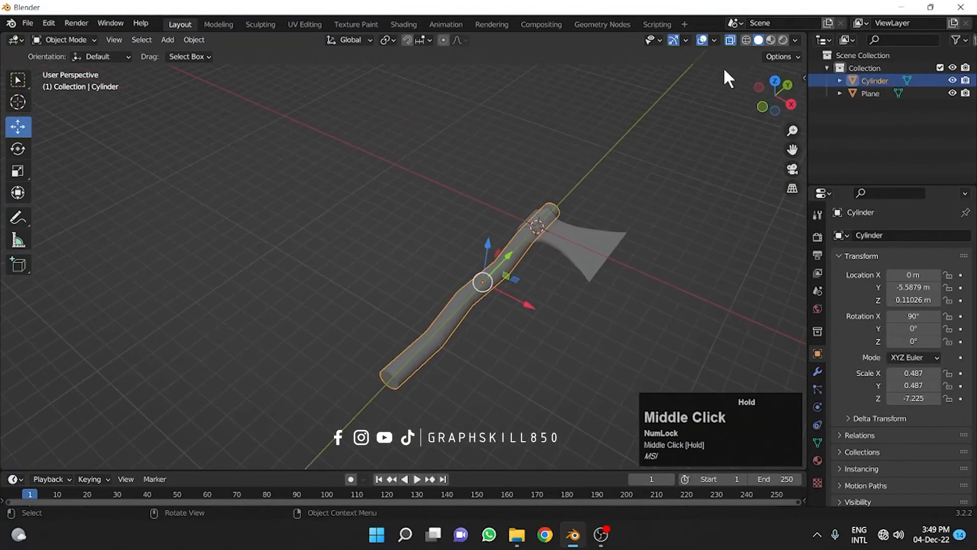
{"action": "left_click", "coordinate": [731, 37]}
{"action": "mouse_move", "coordinate": [576, 257]}
{"action": "middle_mouse_down"}
{"action": "mouse_move", "coordinate": [574, 343]}
{"action": "mouse_move", "coordinate": [385, 263]}
{"action": "middle_mouse_up"}
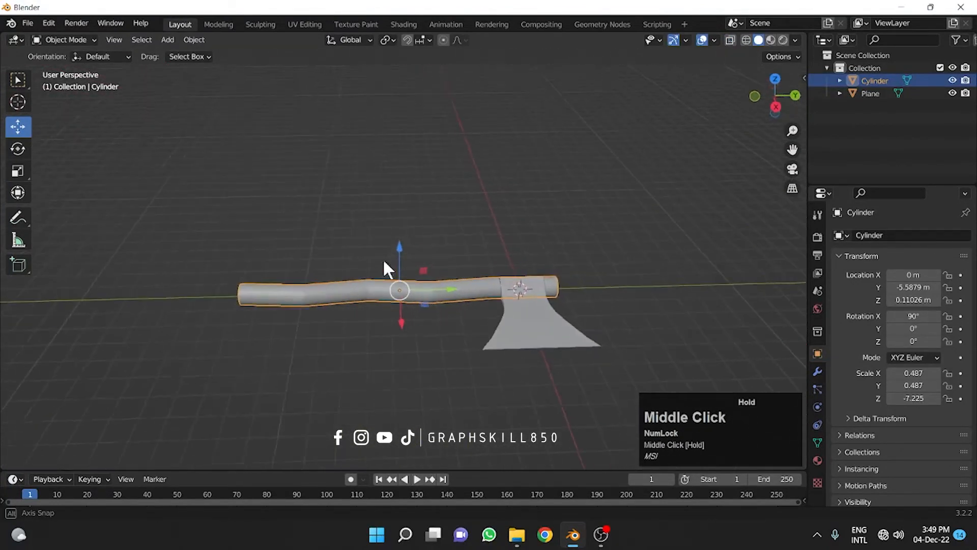
{"action": "middle_click_drag", "start_coordinate": [383, 260], "coordinate": [285, 265]}
Select the axe head and create a new material for it in the Shading workspace.
{"action": "middle_click_drag", "start_coordinate": [485, 351], "coordinate": [478, 283]}
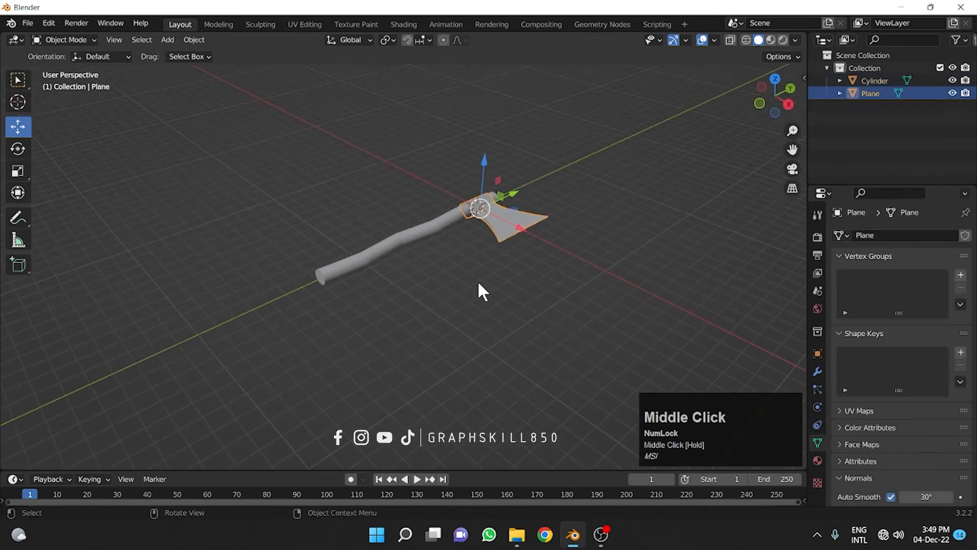
{"action": "scroll", "coordinate": [477, 282], "scroll_direction": "up", "scroll_amount": 3}
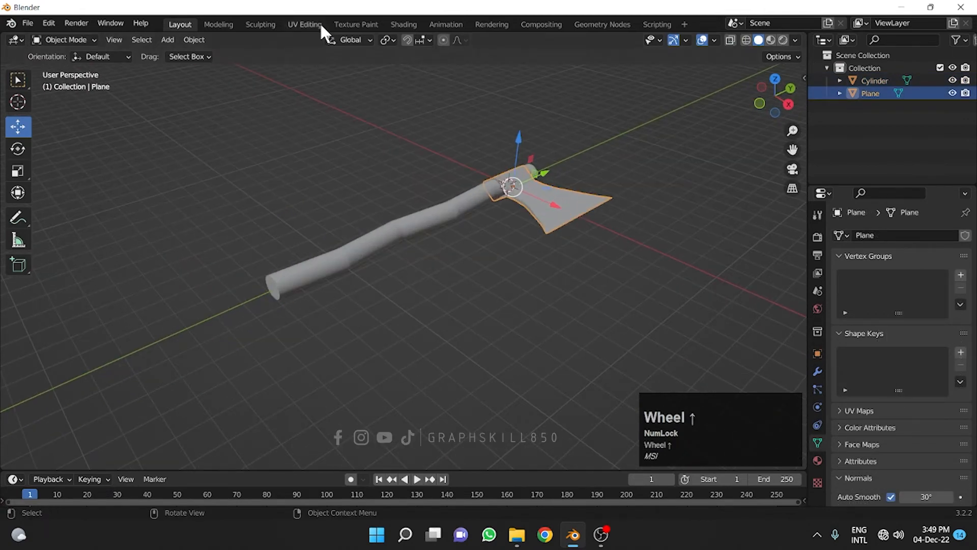
{"action": "left_click", "coordinate": [407, 24]}
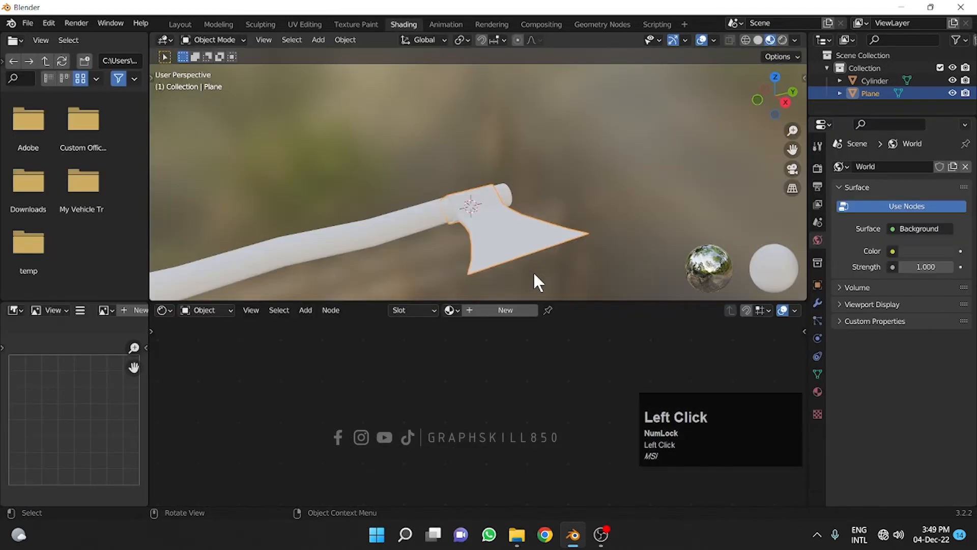
{"action": "mouse_move", "coordinate": [442, 215]}
{"action": "middle_mouse_down"}
{"action": "mouse_move", "coordinate": [460, 188]}
{"action": "mouse_move", "coordinate": [453, 224]}
{"action": "middle_mouse_up"}
{"action": "left_click", "coordinate": [499, 235]}
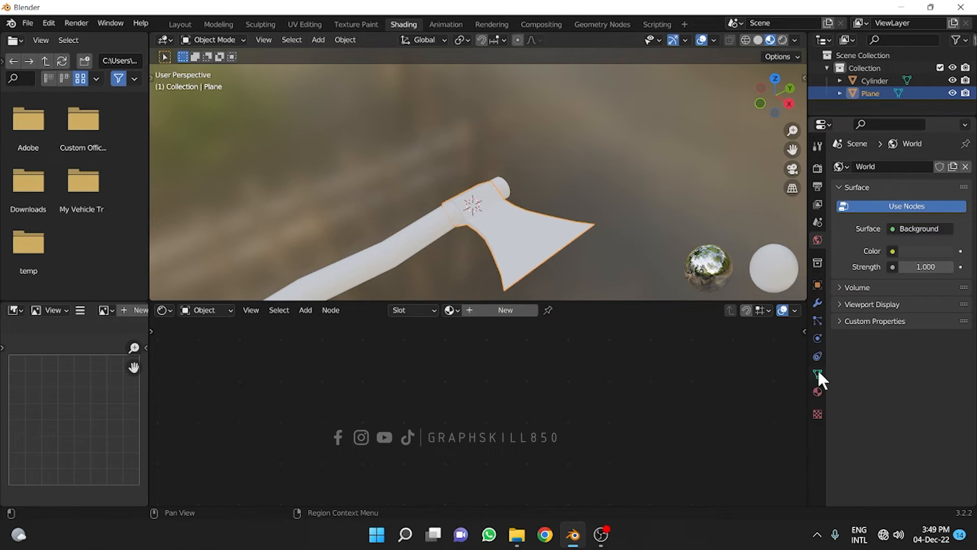
{"action": "left_click", "coordinate": [817, 392]}
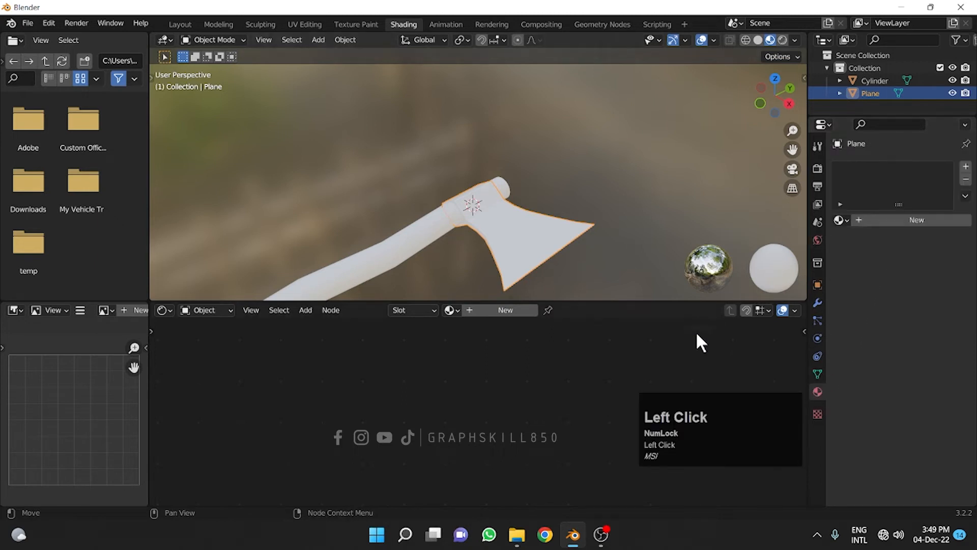
{"action": "left_click", "coordinate": [490, 310]}
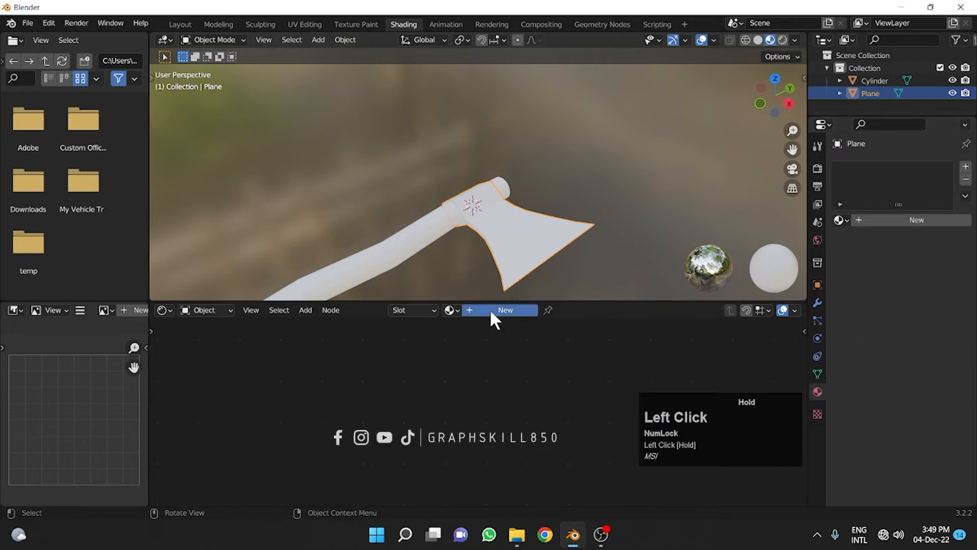
Darken the Base Color of the axe head's Principled BSDF to a dark grey.
{"action": "middle_click_drag", "start_coordinate": [513, 374], "coordinate": [532, 447]}
{"action": "middle_click_drag", "start_coordinate": [485, 424], "coordinate": [489, 407]}
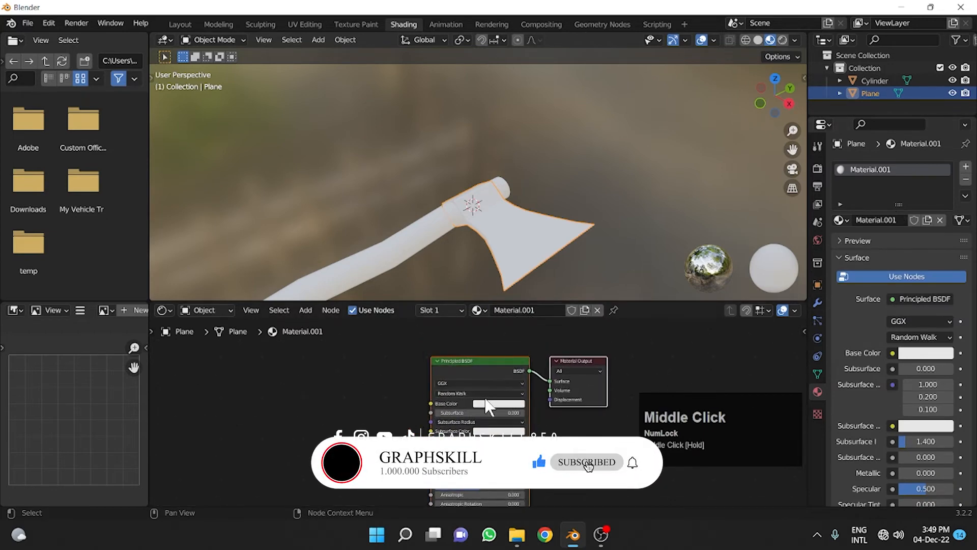
{"action": "left_click", "coordinate": [489, 407]}
{"action": "left_click_drag", "start_coordinate": [543, 302], "coordinate": [546, 330]}
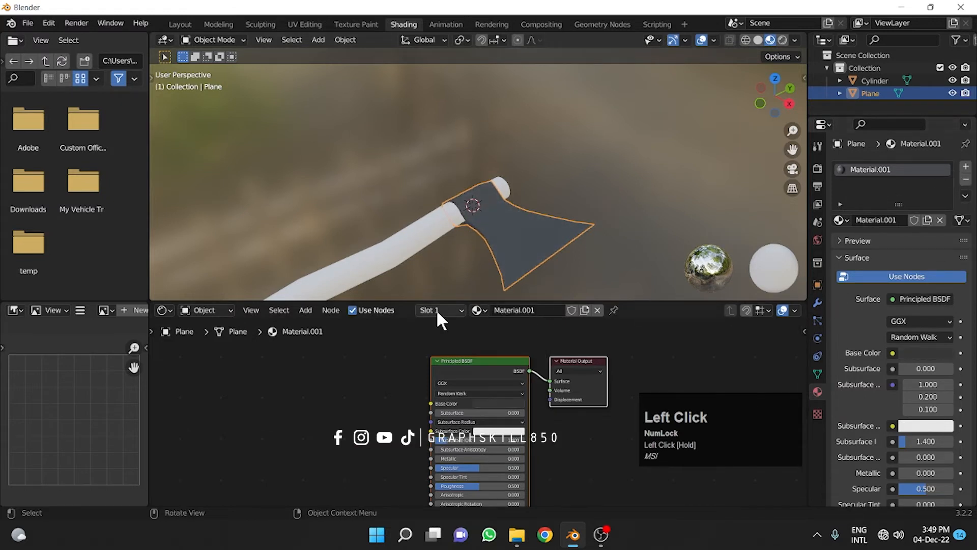
Add a Bump node beside the Principled BSDF in the axe head's material.
{"action": "middle_click_drag", "start_coordinate": [413, 389], "coordinate": [440, 408]}
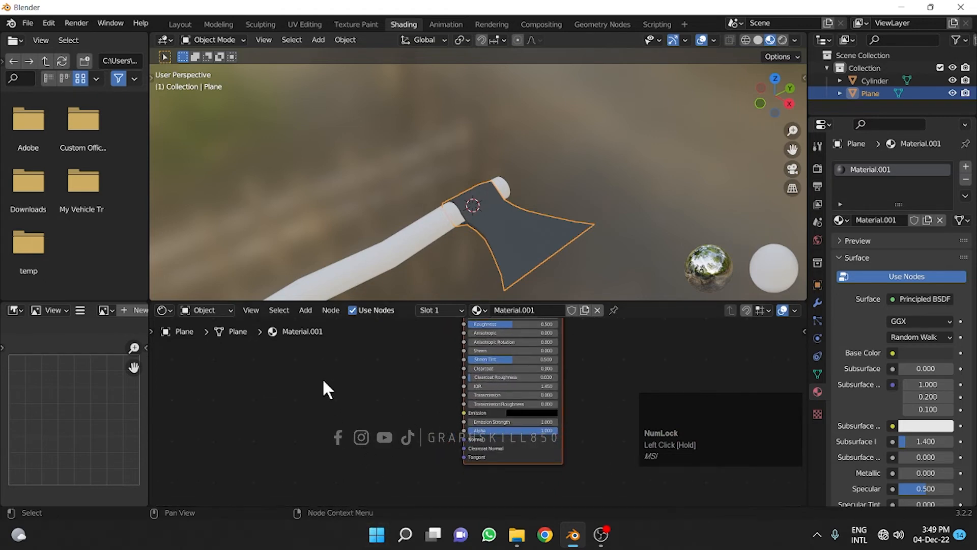
{"action": "key", "text": "shift+a"}
{"action": "left_click", "coordinate": [305, 376]}
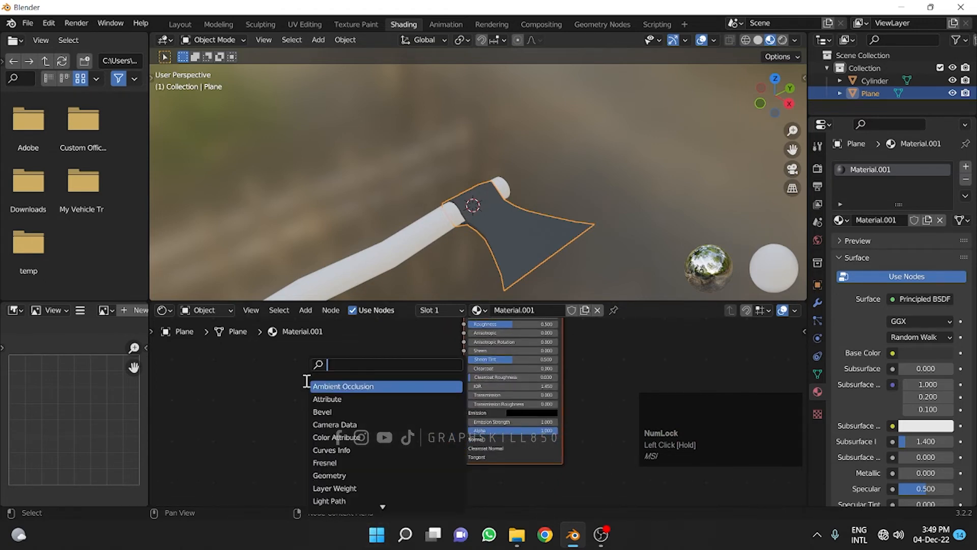
{"action": "type", "text": "bump"}
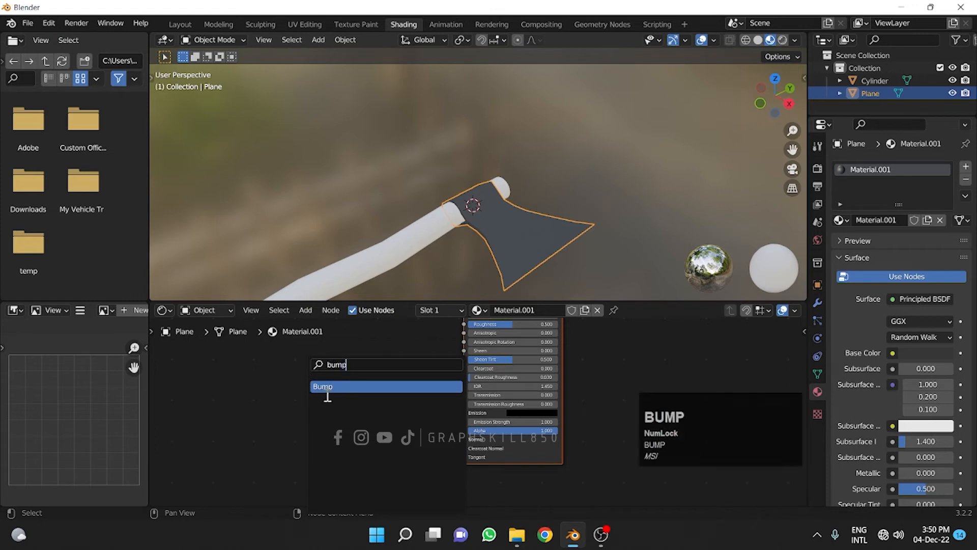
{"action": "left_click", "coordinate": [327, 391]}
{"action": "left_click", "coordinate": [370, 389]}
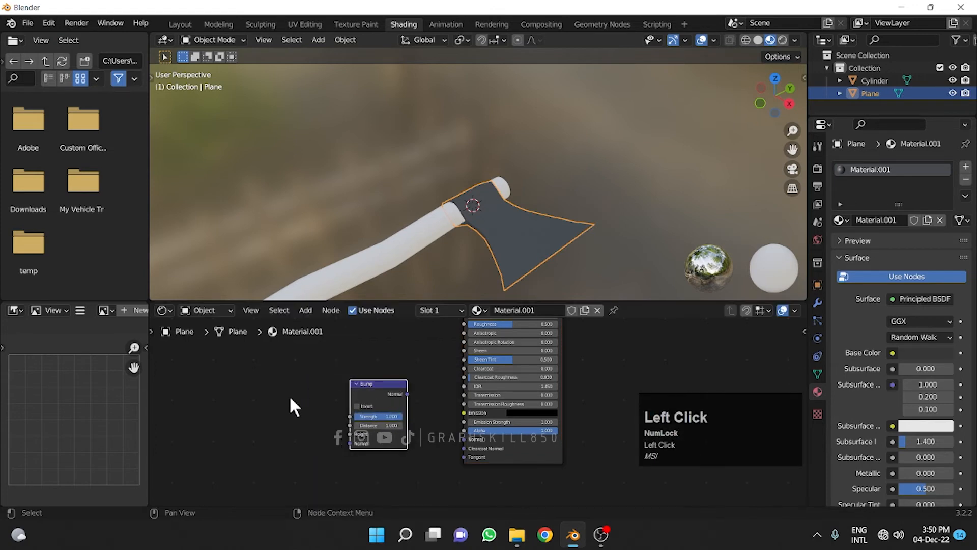
Add a Noise Texture node ahead of the Bump node in the axe head's material.
{"action": "left_click", "coordinate": [290, 398]}
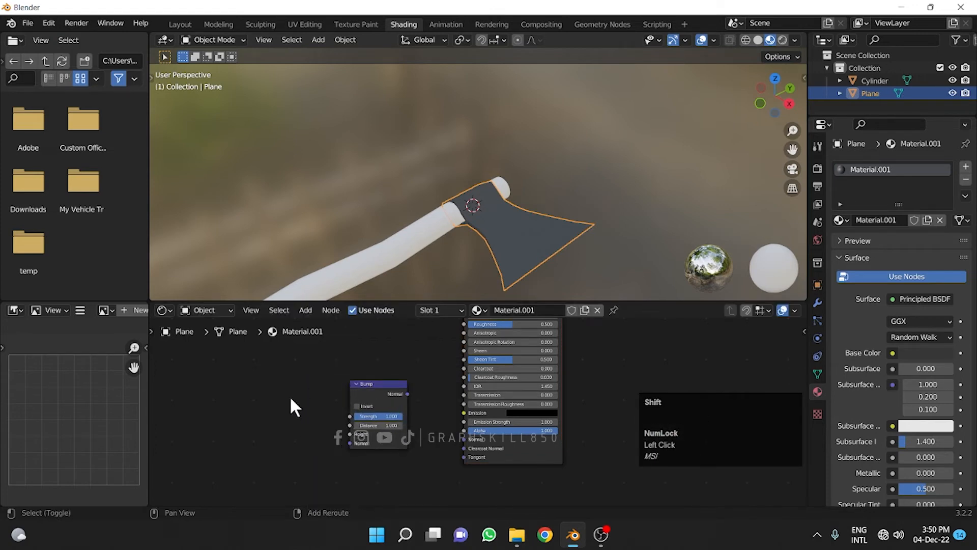
{"action": "key", "text": "shift+a"}
{"action": "left_click", "coordinate": [275, 390]}
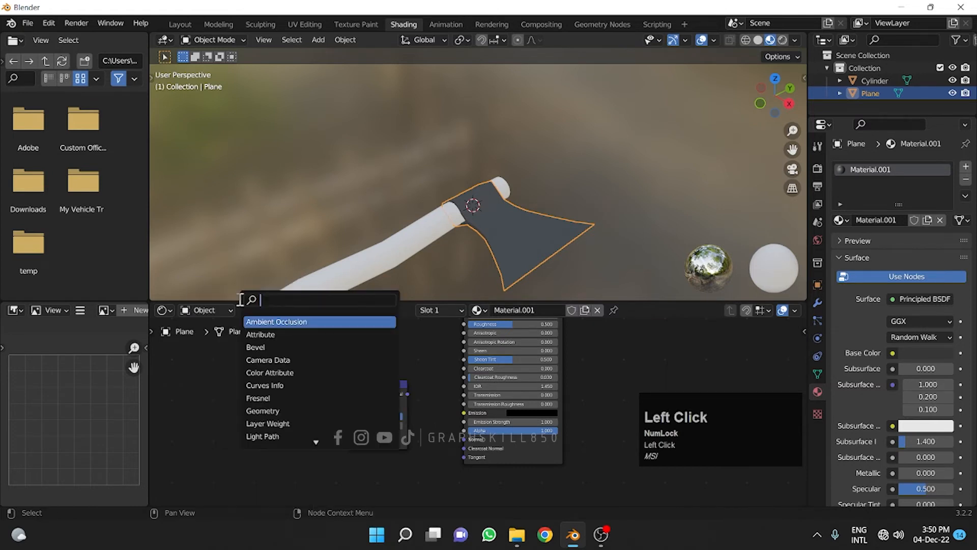
{"action": "type", "text": "noi"}
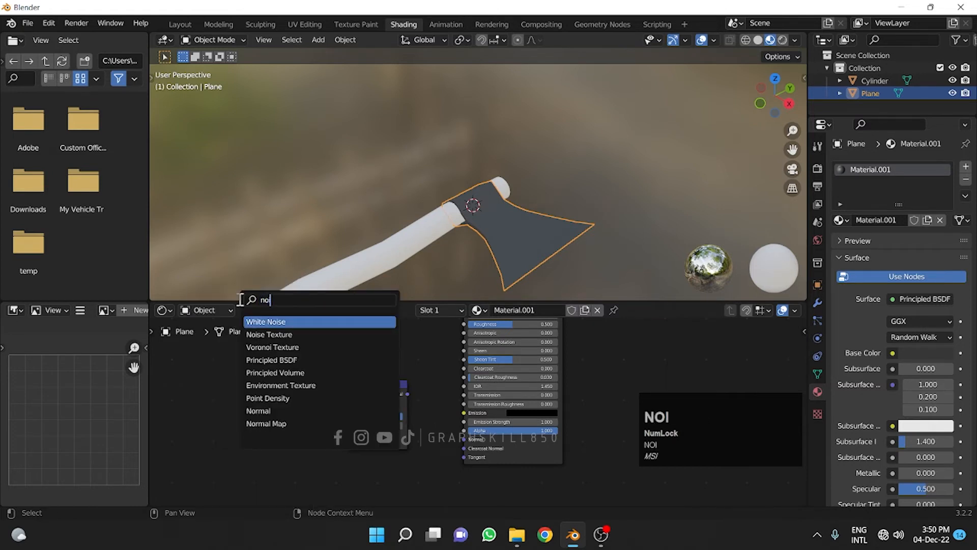
{"action": "left_click", "coordinate": [269, 334]}
{"action": "left_click", "coordinate": [261, 435]}
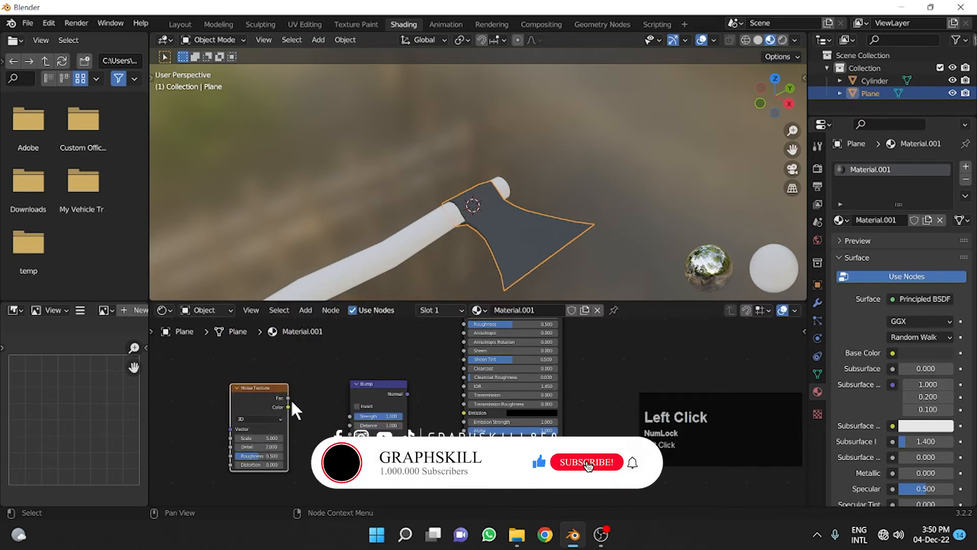
Connect the Noise Texture's Color to the Bump's Height, and the Bump's Normal to the Principled BSDF's Normal.
{"action": "left_click_drag", "start_coordinate": [288, 407], "coordinate": [350, 432]}
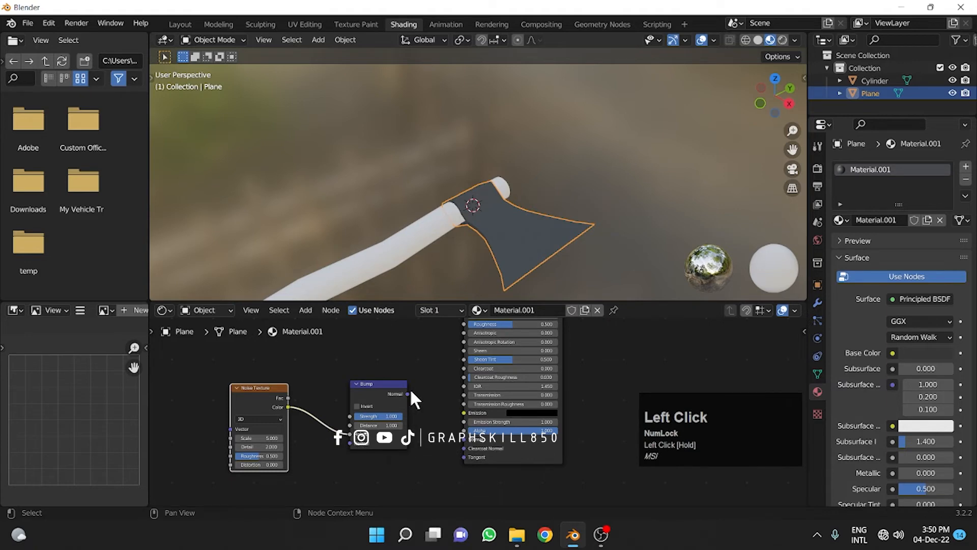
{"action": "left_click_drag", "start_coordinate": [408, 393], "coordinate": [464, 439]}
Examine the noise-driven bump effect on the axe head's surface up close and from farther away.
{"action": "scroll", "coordinate": [534, 225], "scroll_direction": "up", "scroll_amount": 2}
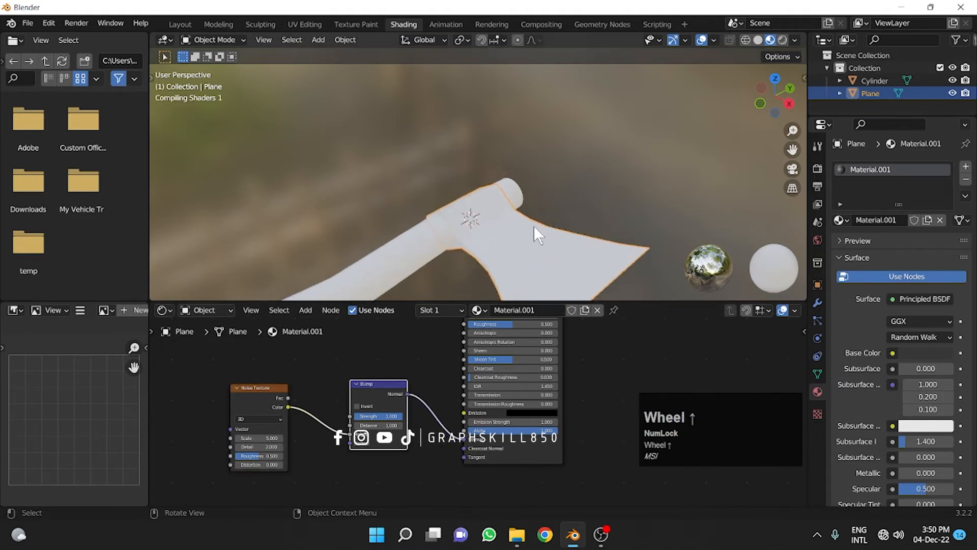
{"action": "scroll", "coordinate": [509, 397], "scroll_direction": "down", "scroll_amount": 1}
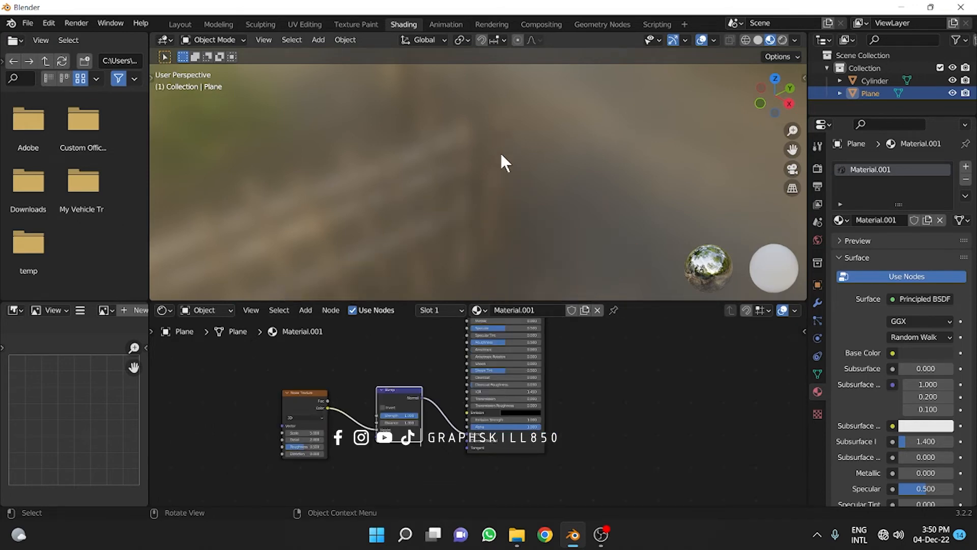
{"action": "scroll", "coordinate": [503, 157], "scroll_direction": "down", "scroll_amount": 2}
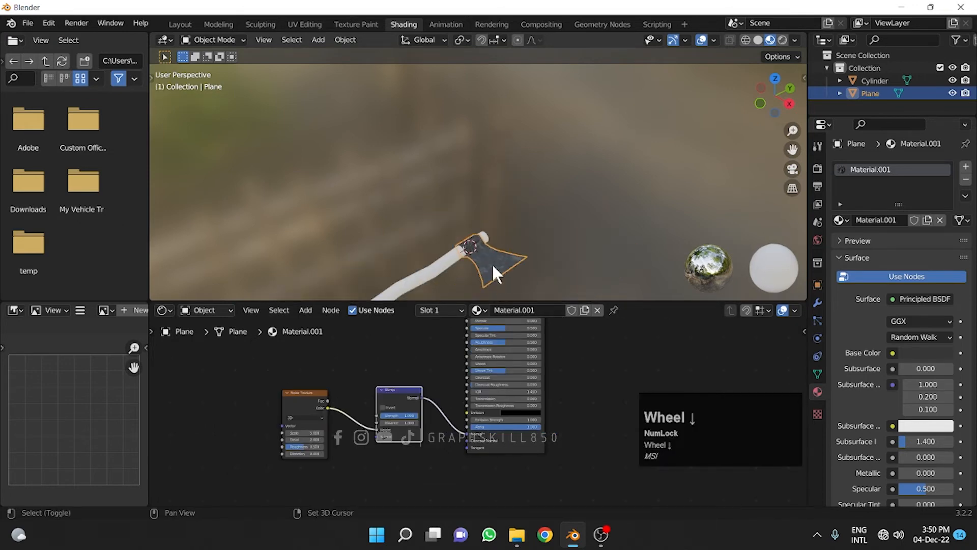
{"action": "middle_click_drag", "start_coordinate": [491, 263], "coordinate": [493, 196], "text": "shift"}
{"action": "scroll", "coordinate": [496, 194], "scroll_direction": "up", "scroll_amount": 4}
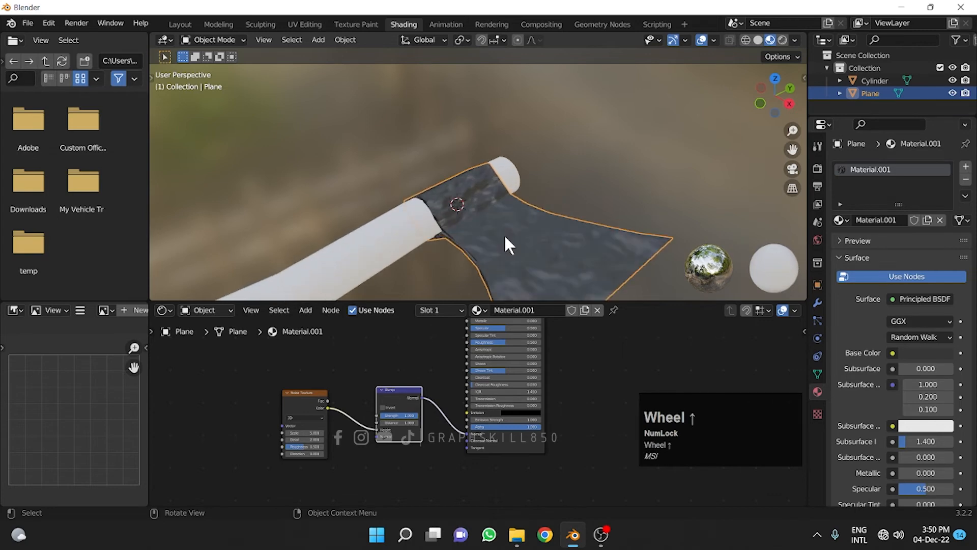
{"action": "middle_click_drag", "start_coordinate": [509, 244], "coordinate": [508, 198]}
{"action": "scroll", "coordinate": [508, 199], "scroll_direction": "down", "scroll_amount": 2}
{"action": "scroll", "coordinate": [510, 196], "scroll_direction": "up", "scroll_amount": 5}
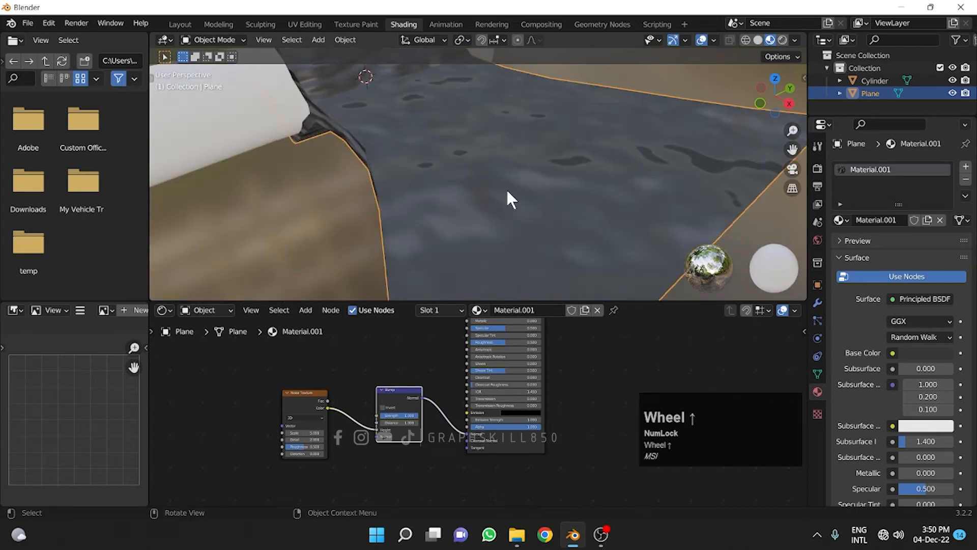
{"action": "scroll", "coordinate": [511, 199], "scroll_direction": "down", "scroll_amount": 3}
{"action": "scroll", "coordinate": [401, 411], "scroll_direction": "up", "scroll_amount": 2}
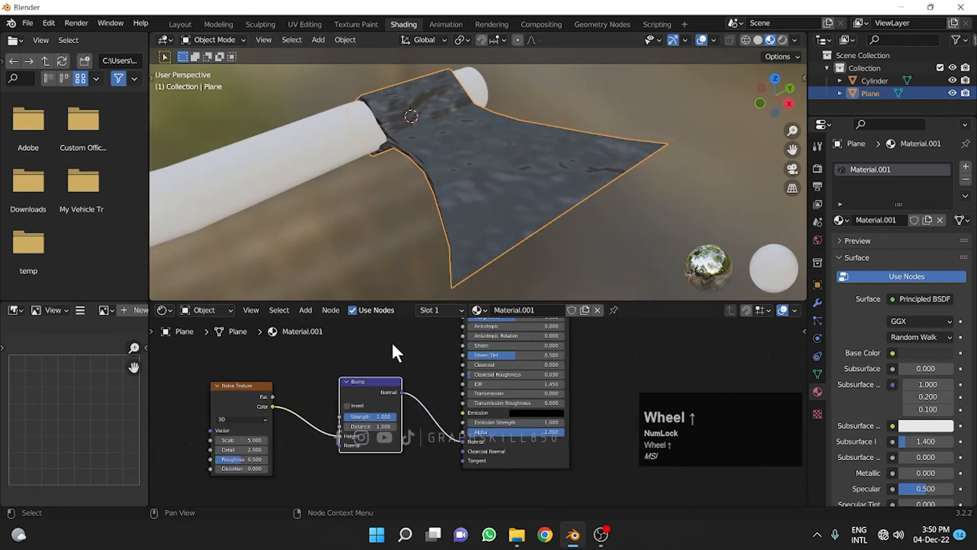
Set the head material's Bump Strength to 0.573 and its Noise Texture's Scale to 205.100 and Roughness to 1.000.
{"action": "mouse_move", "coordinate": [371, 417]}
{"action": "left_mouse_down"}
{"action": "mouse_move", "coordinate": [342, 416]}
{"action": "mouse_move", "coordinate": [357, 416]}
{"action": "left_mouse_up"}
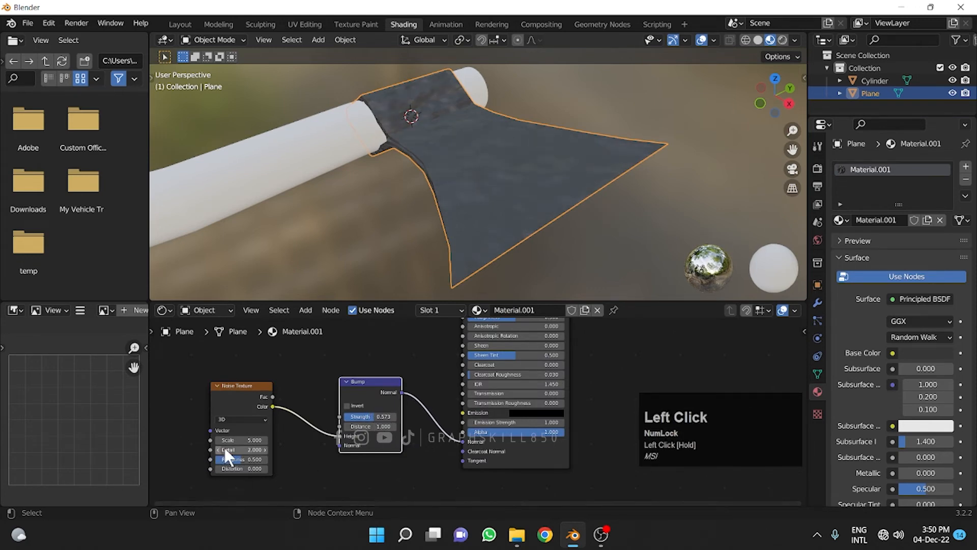
{"action": "left_click_drag", "start_coordinate": [225, 440], "coordinate": [264, 459]}
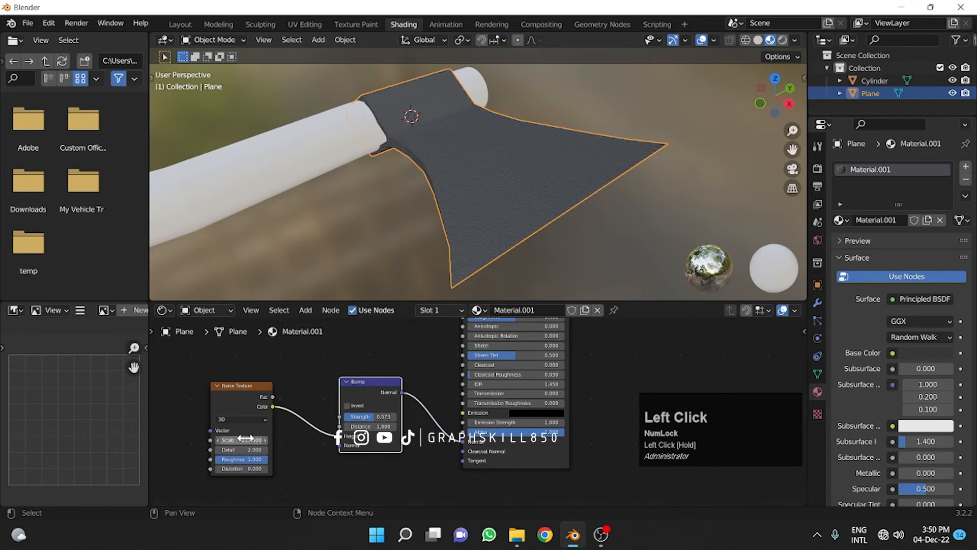
Set the head material's Metallic to 0.415, Bump Strength to 0.333 and Bump Distance to 16.700.
{"action": "middle_click_drag", "start_coordinate": [387, 357], "coordinate": [390, 450]}
{"action": "left_click_drag", "start_coordinate": [484, 381], "coordinate": [511, 380]}
{"action": "middle_click_drag", "start_coordinate": [527, 272], "coordinate": [488, 264]}
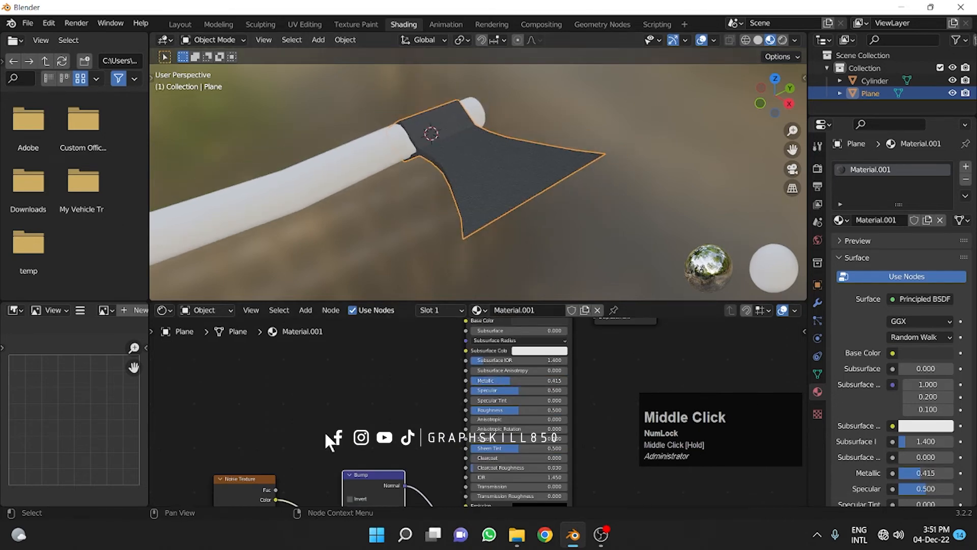
{"action": "scroll", "coordinate": [325, 431], "scroll_direction": "up", "scroll_amount": 2}
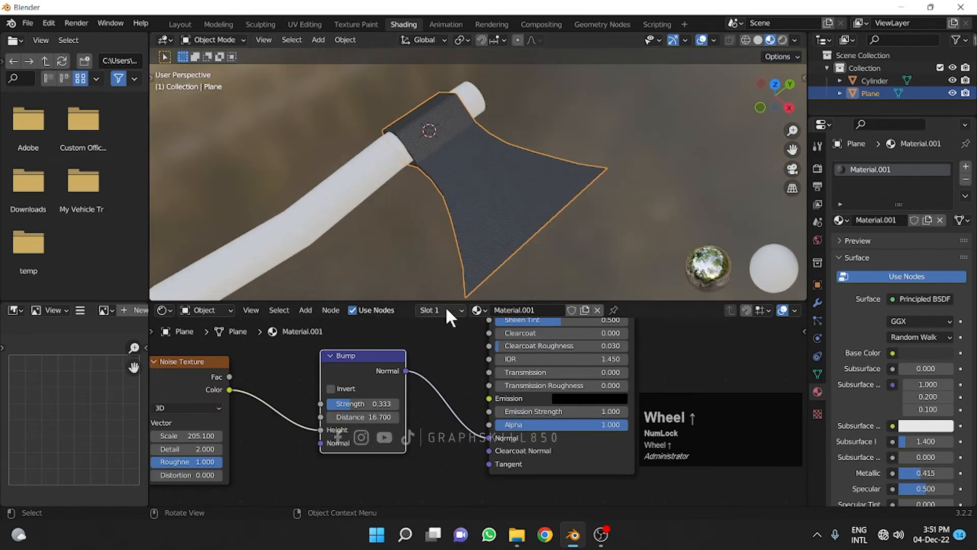
{"action": "middle_click_drag", "start_coordinate": [511, 367], "coordinate": [500, 444]}
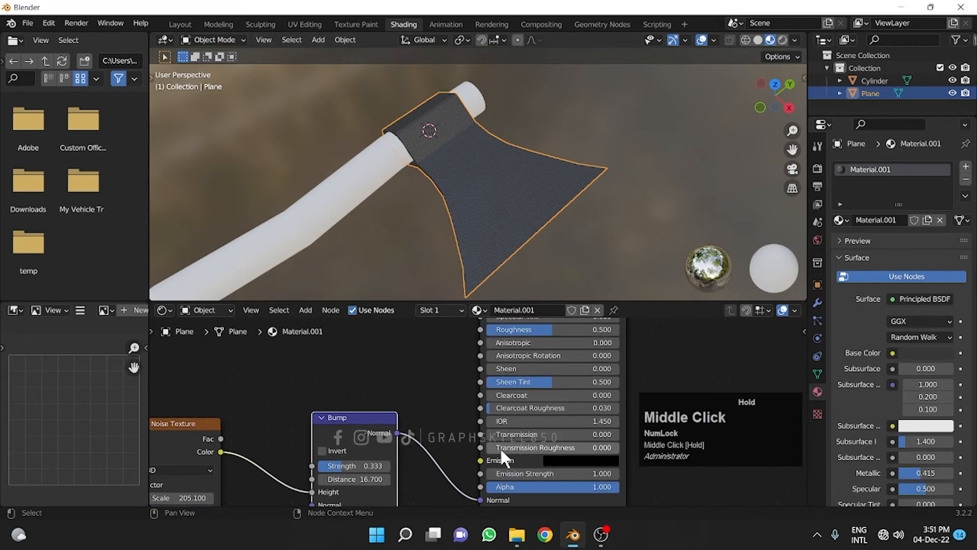
In Edit Mode with X-ray on, select the outermost strip of faces along the blade's cutting edge.
{"action": "key", "text": "Tab"}
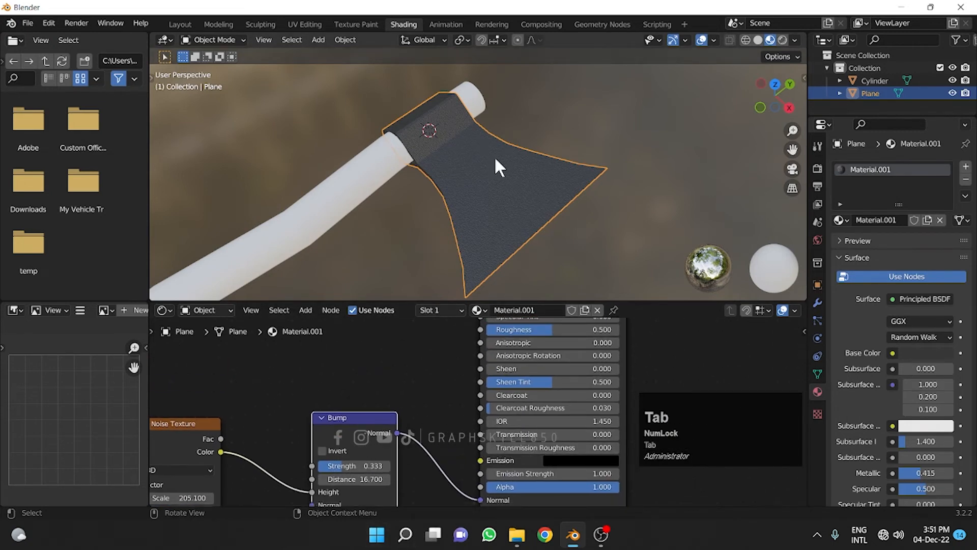
{"action": "left_click", "coordinate": [501, 188]}
{"action": "key", "text": "Tab"}
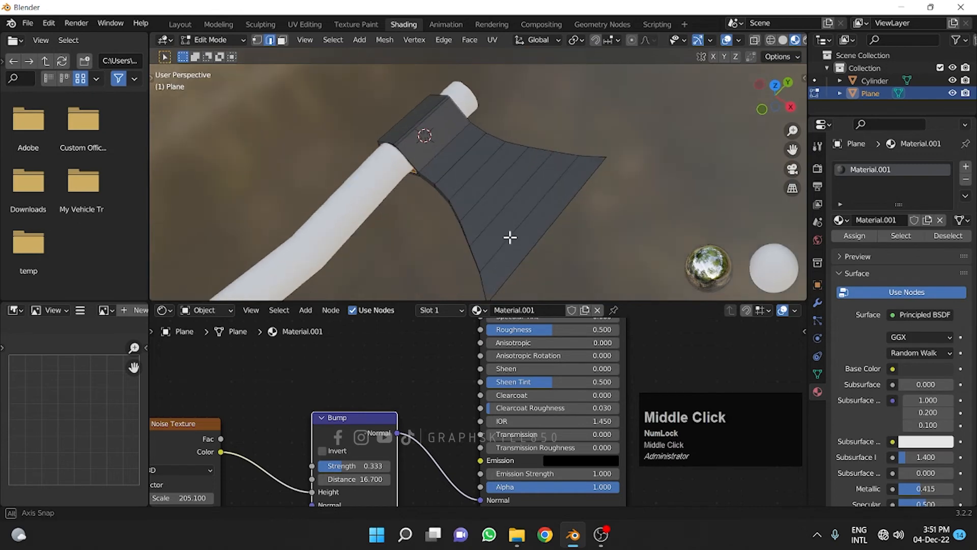
{"action": "middle_click_drag", "start_coordinate": [508, 236], "coordinate": [547, 260]}
{"action": "left_click", "coordinate": [774, 93]}
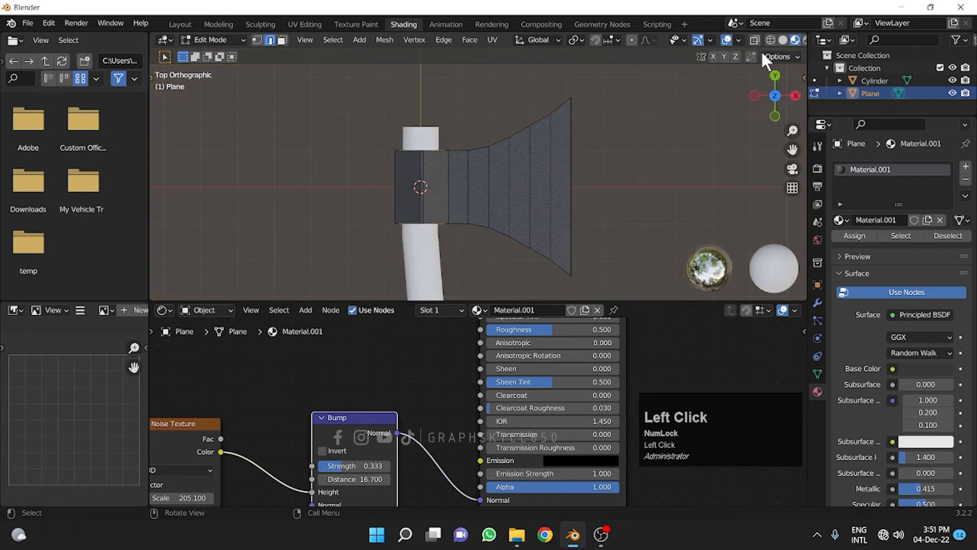
{"action": "left_click", "coordinate": [754, 39]}
{"action": "left_click", "coordinate": [570, 186]}
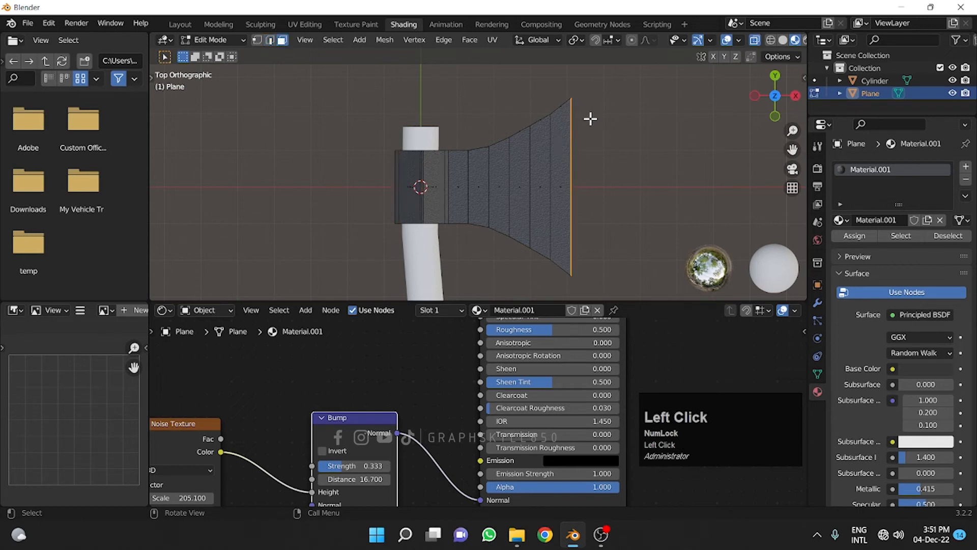
{"action": "left_click_drag", "start_coordinate": [602, 85], "coordinate": [555, 287]}
{"action": "middle_click_drag", "start_coordinate": [556, 286], "coordinate": [504, 179]}
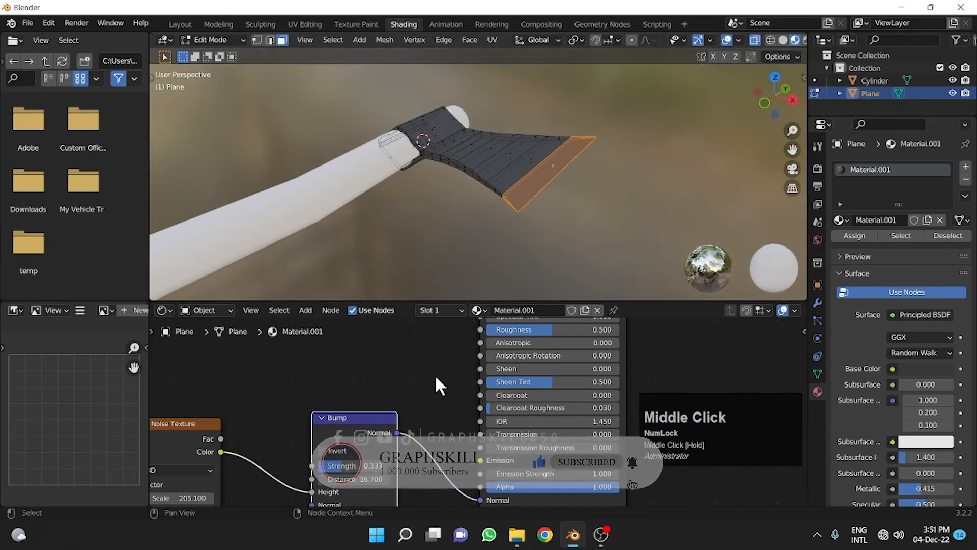
Add a second material slot with a new material to the axe head and assign it to the selected cutting-edge faces.
{"action": "scroll", "coordinate": [440, 377], "scroll_direction": "down", "scroll_amount": 1}
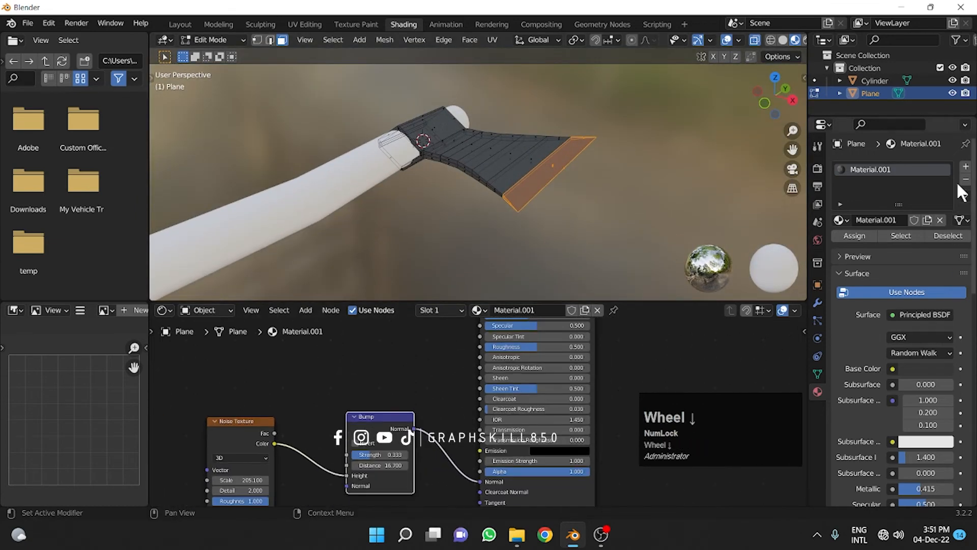
{"action": "left_click", "coordinate": [966, 167]}
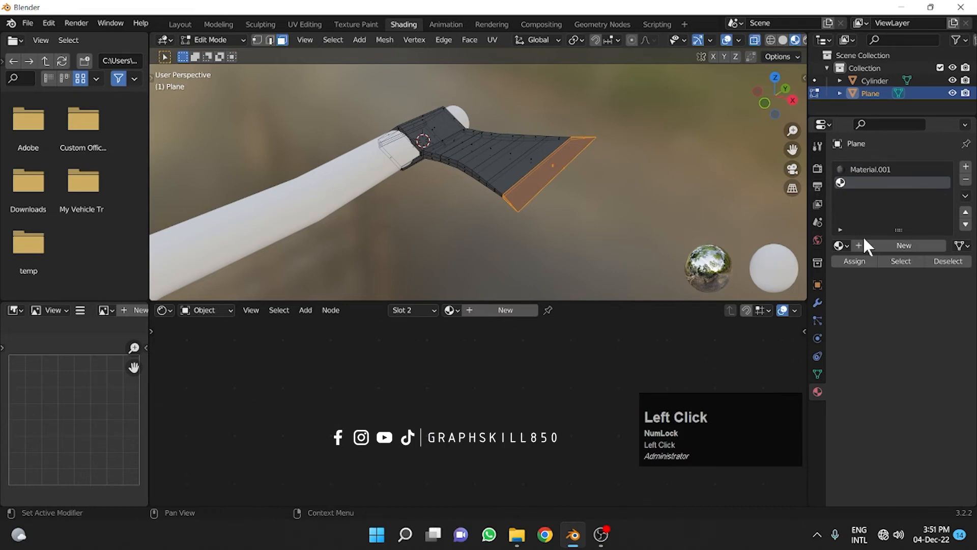
{"action": "left_click", "coordinate": [877, 244]}
{"action": "left_click", "coordinate": [856, 261]}
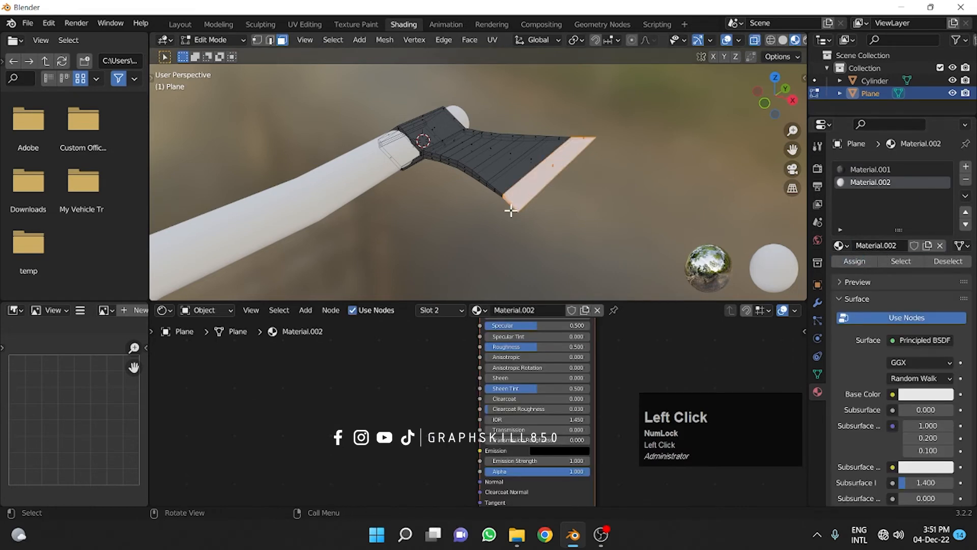
Copy the linked Noise Texture and Bump nodes from Material.001 into the cutting edge's Material.002.
{"action": "scroll", "coordinate": [582, 207], "scroll_direction": "down", "scroll_amount": 2}
{"action": "middle_click_drag", "start_coordinate": [496, 387], "coordinate": [519, 432]}
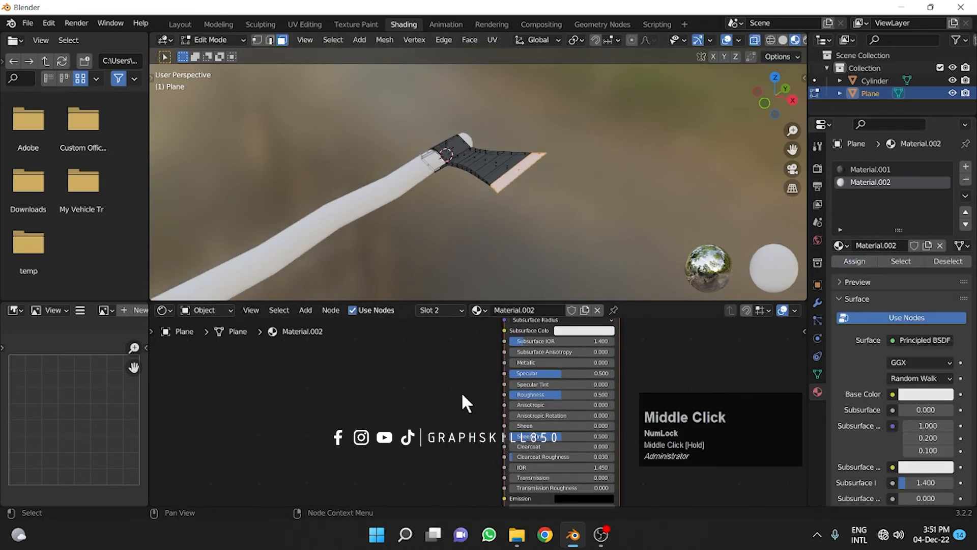
{"action": "scroll", "coordinate": [461, 392], "scroll_direction": "down", "scroll_amount": 2}
{"action": "middle_click_drag", "start_coordinate": [361, 404], "coordinate": [374, 394]}
{"action": "left_click", "coordinate": [270, 384]}
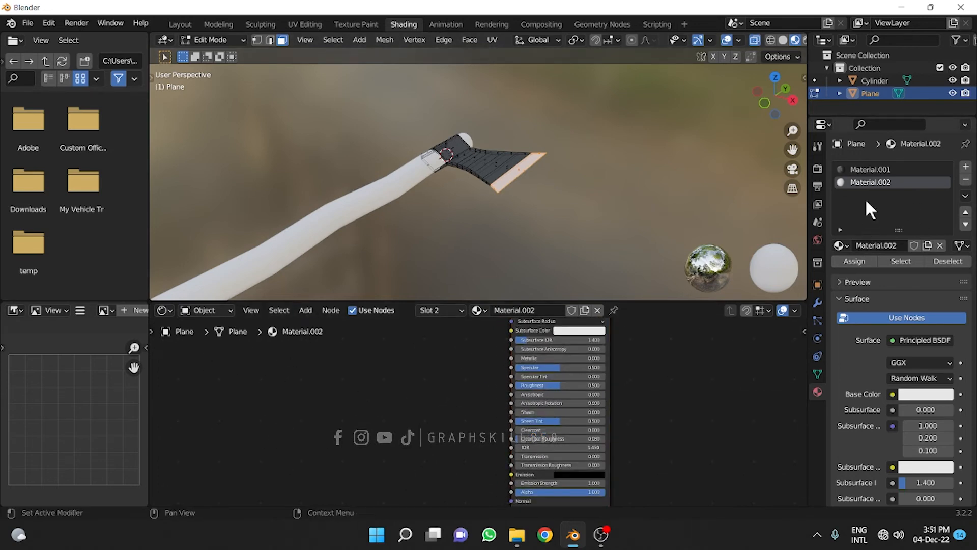
{"action": "left_click", "coordinate": [860, 170]}
{"action": "left_click", "coordinate": [299, 449]}
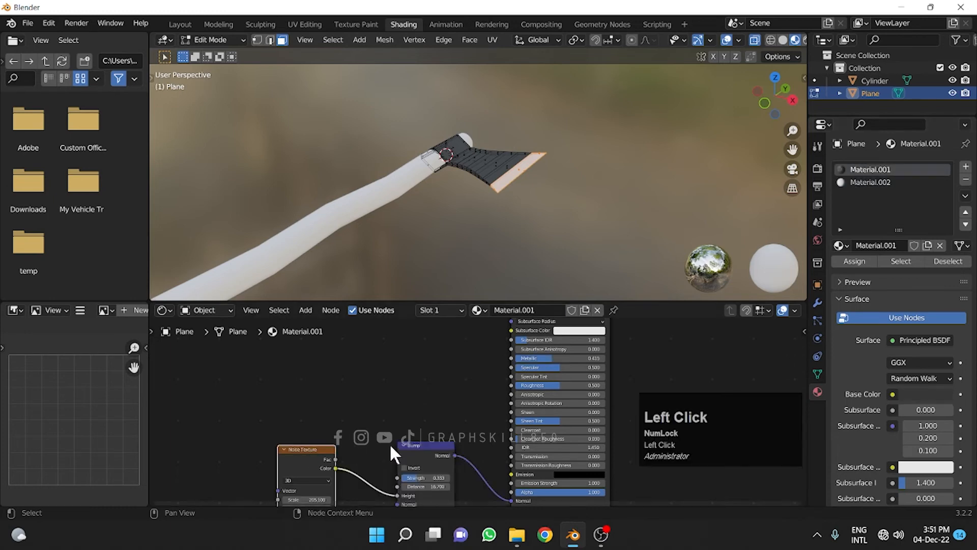
{"action": "left_click", "coordinate": [402, 442], "text": "shift"}
{"action": "left_click", "coordinate": [402, 442]}
{"action": "left_click", "coordinate": [308, 454], "text": "shift"}
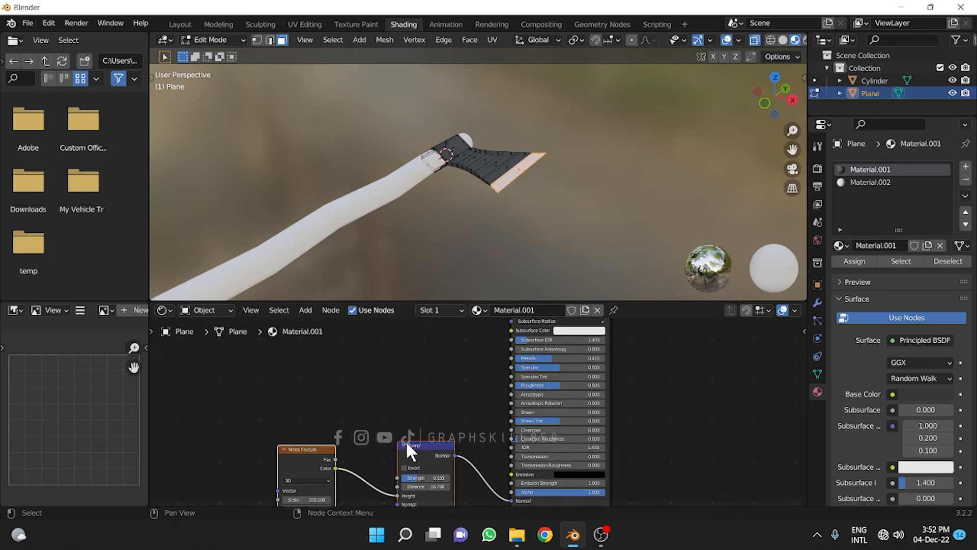
{"action": "left_click", "coordinate": [865, 182]}
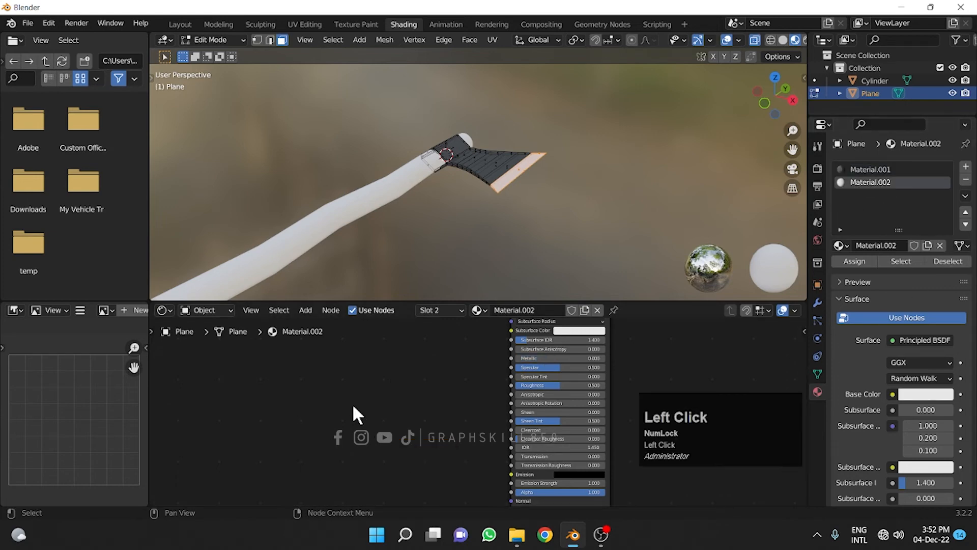
{"action": "key", "text": "ctrl+v"}
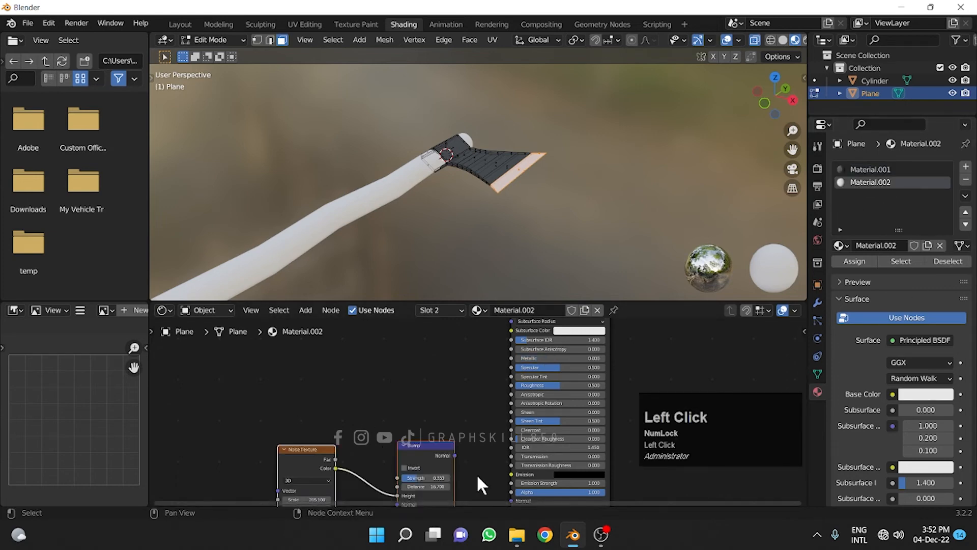
Connect the pasted Bump's Normal to the Principled BSDF's Normal in Material.002 and return to Object Mode.
{"action": "middle_click_drag", "start_coordinate": [476, 473], "coordinate": [468, 387]}
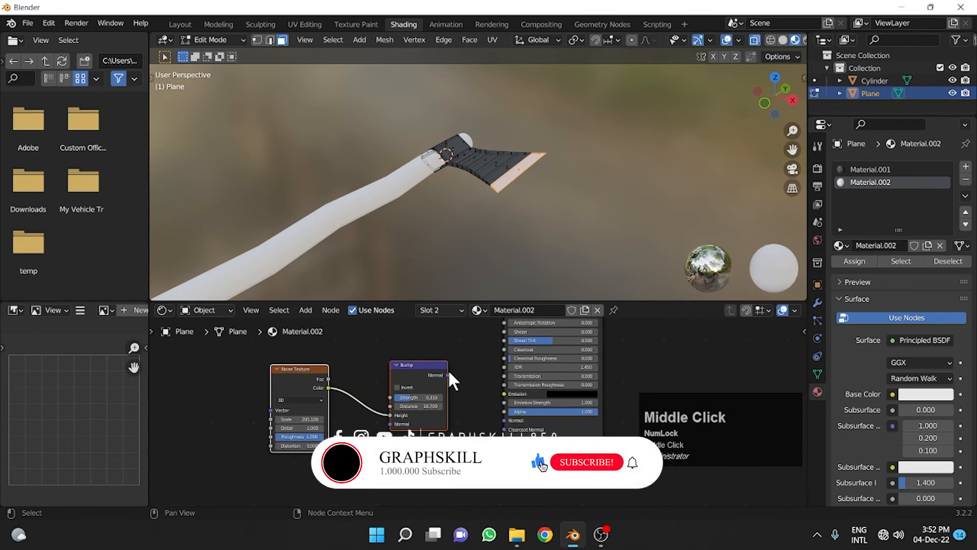
{"action": "left_click_drag", "start_coordinate": [448, 375], "coordinate": [504, 420]}
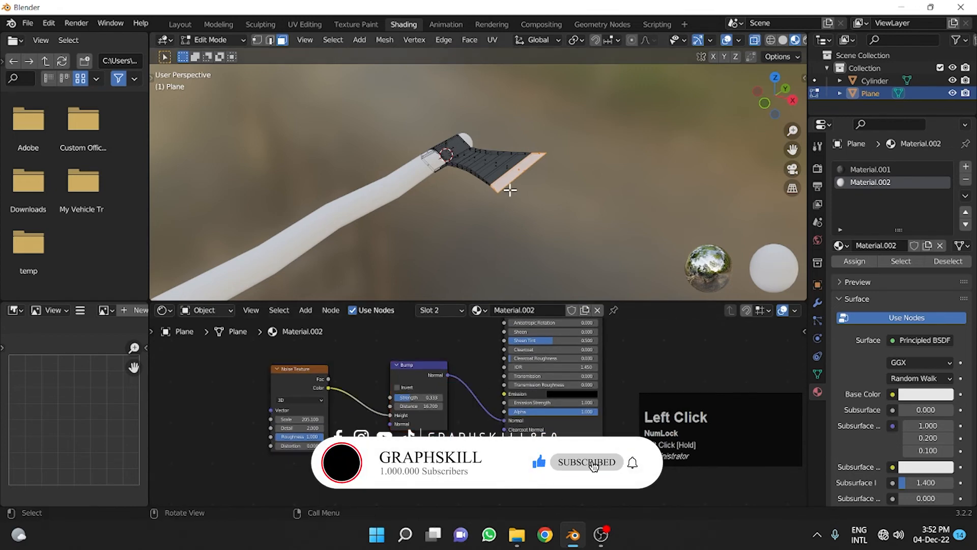
{"action": "scroll", "coordinate": [509, 190], "scroll_direction": "up", "scroll_amount": 6}
{"action": "key", "text": "Tab"}
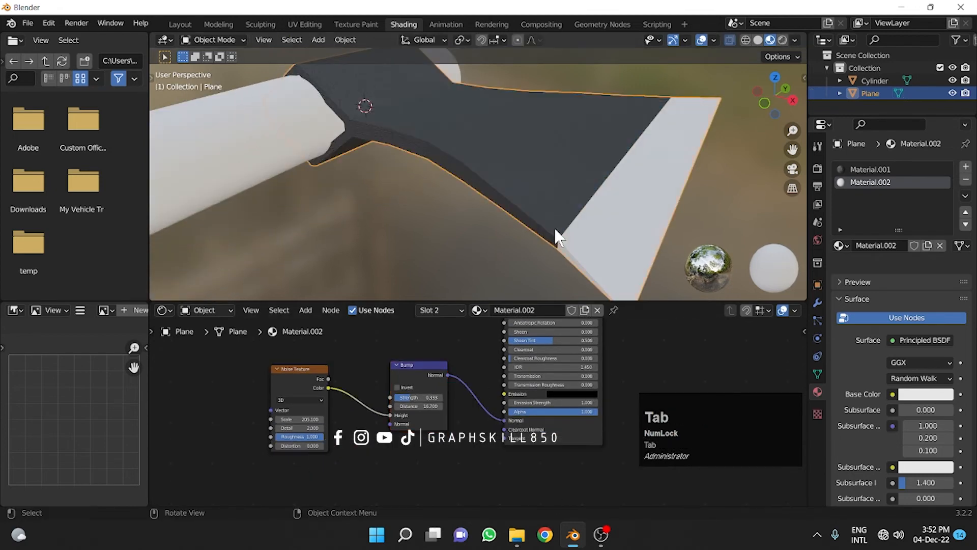
Set the cutting-edge material's Metallic to 1.000.
{"action": "scroll", "coordinate": [509, 234], "scroll_direction": "down", "scroll_amount": 3}
{"action": "middle_click_drag", "start_coordinate": [553, 390], "coordinate": [542, 408]}
{"action": "left_click", "coordinate": [519, 422]}
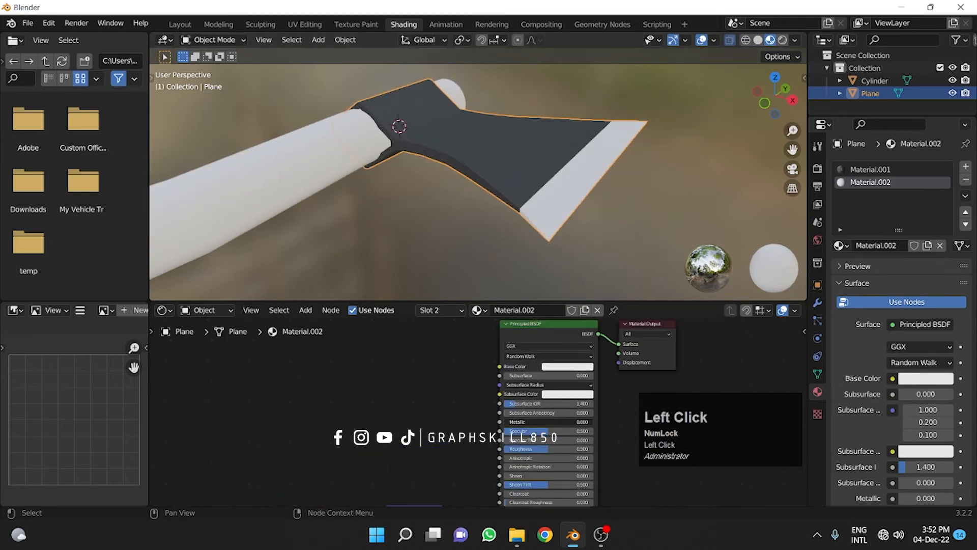
{"action": "left_click_drag", "start_coordinate": [519, 422], "coordinate": [593, 421]}
{"action": "scroll", "coordinate": [575, 219], "scroll_direction": "up", "scroll_amount": 3}
{"action": "scroll", "coordinate": [574, 215], "scroll_direction": "down", "scroll_amount": 4}
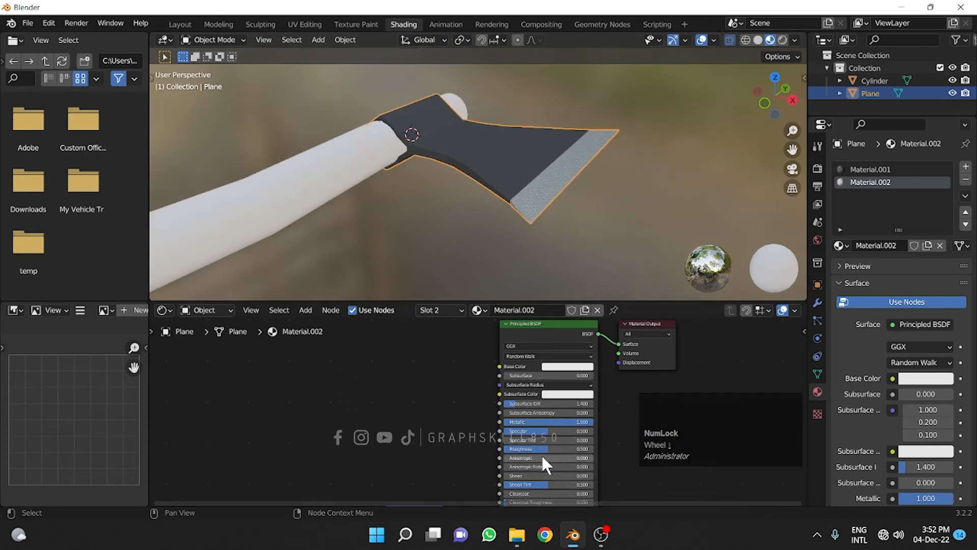
Set the cutting-edge material's Roughness to 0.125 and its Bump Strength to 0.033.
{"action": "left_click_drag", "start_coordinate": [541, 449], "coordinate": [508, 449]}
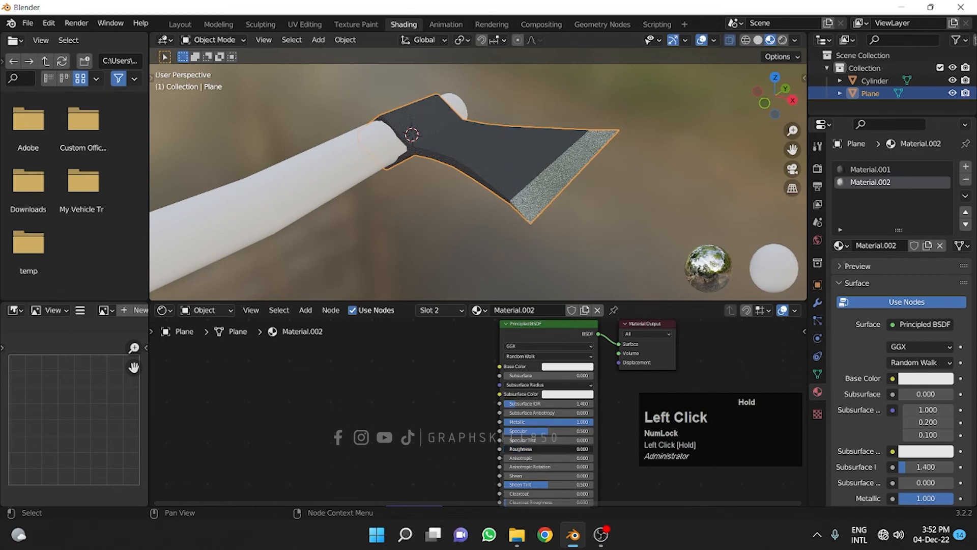
{"action": "scroll", "coordinate": [544, 156], "scroll_direction": "up", "scroll_amount": 4}
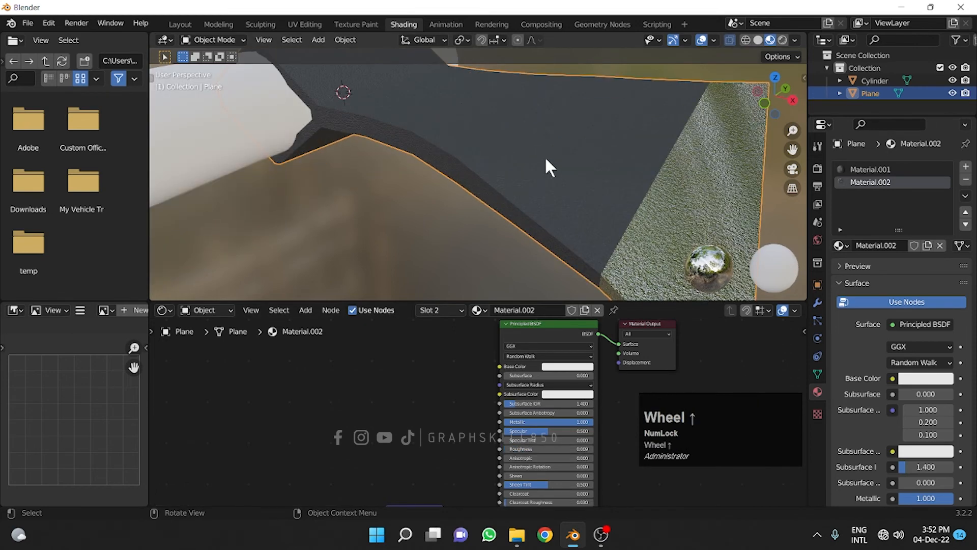
{"action": "scroll", "coordinate": [545, 159], "scroll_direction": "down", "scroll_amount": 5}
{"action": "middle_click_drag", "start_coordinate": [431, 388], "coordinate": [437, 351]}
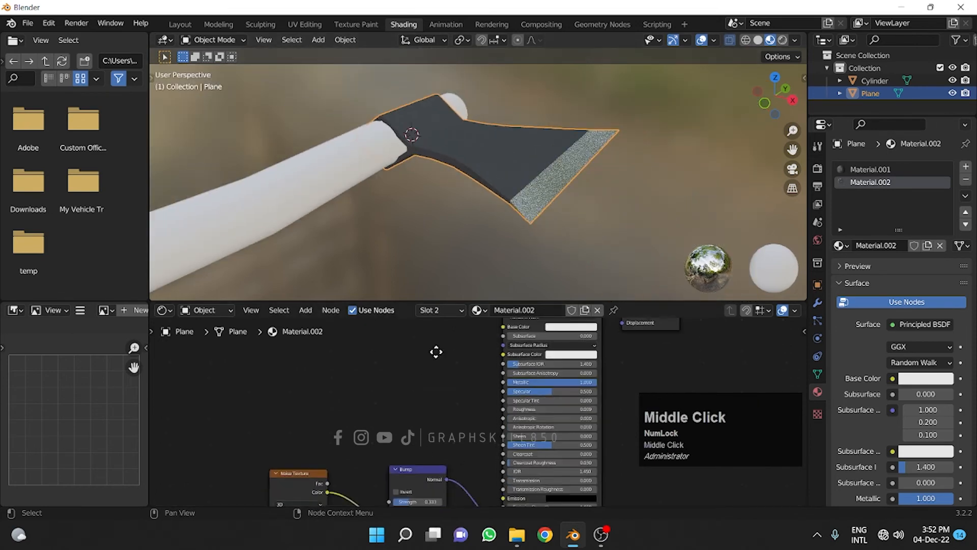
{"action": "scroll", "coordinate": [672, 179], "scroll_direction": "down", "scroll_amount": 2}
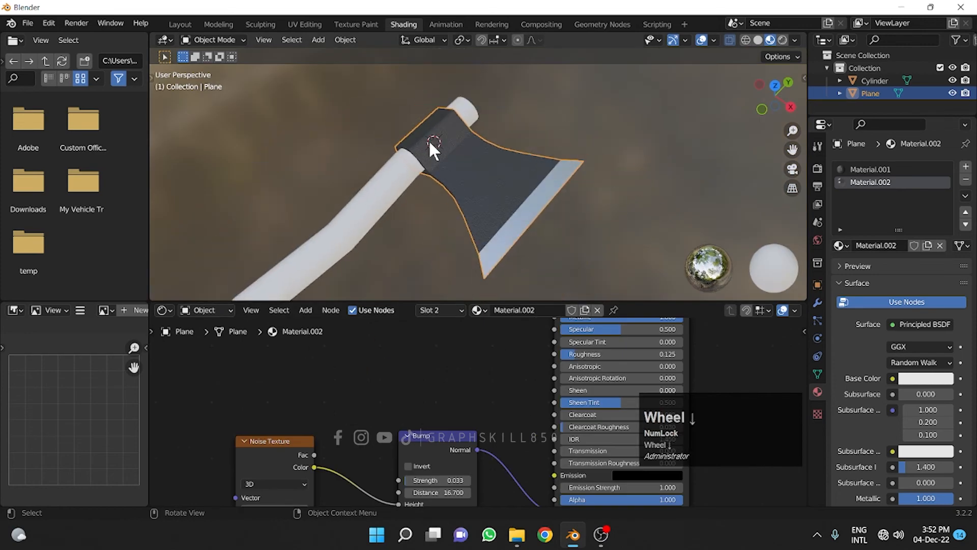
{"action": "scroll", "coordinate": [483, 200], "scroll_direction": "down", "scroll_amount": 3}
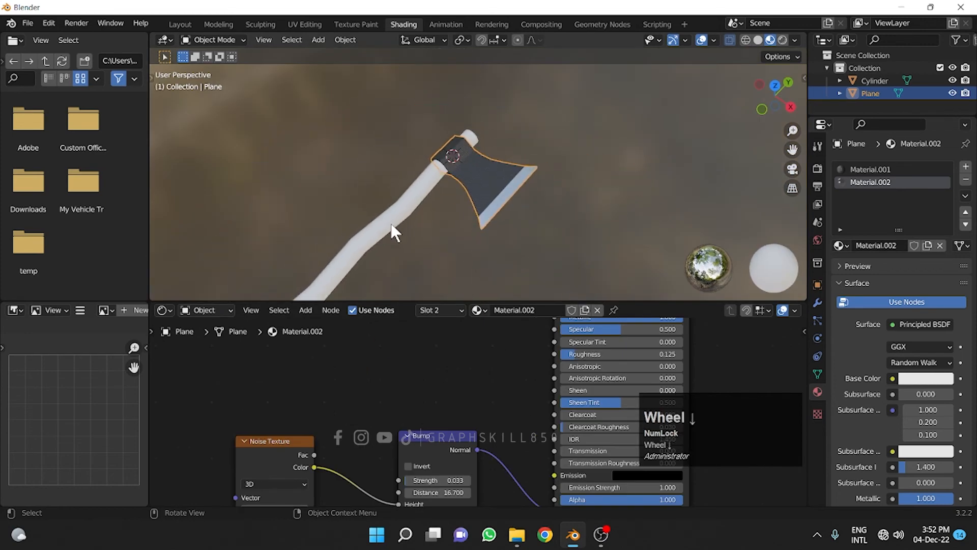
Paste the Noise Texture and Bump nodes into a new material on the handle and connect the Bump to the Principled BSDF's Normal.
{"action": "left_click", "coordinate": [392, 221]}
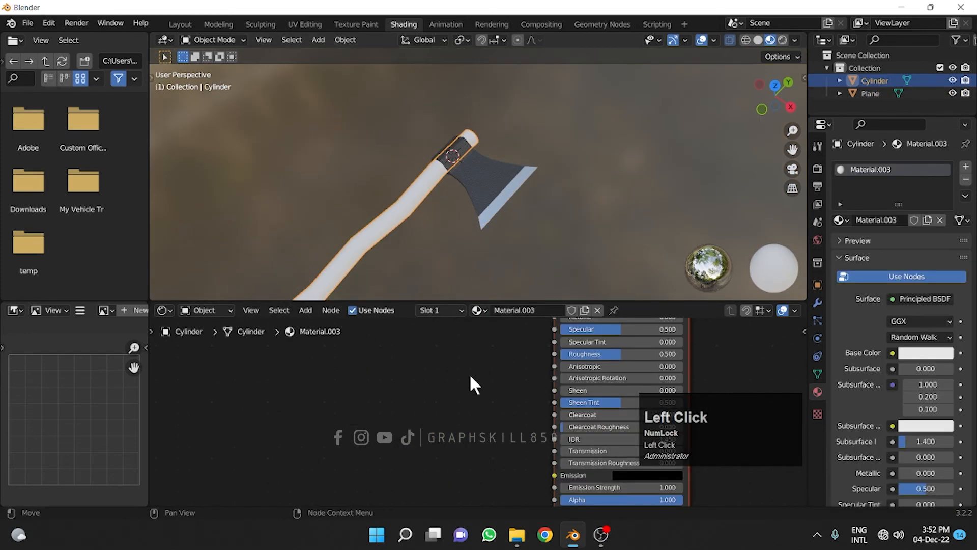
{"action": "middle_click_drag", "start_coordinate": [472, 377], "coordinate": [469, 321]}
{"action": "scroll", "coordinate": [472, 392], "scroll_direction": "down", "scroll_amount": 2}
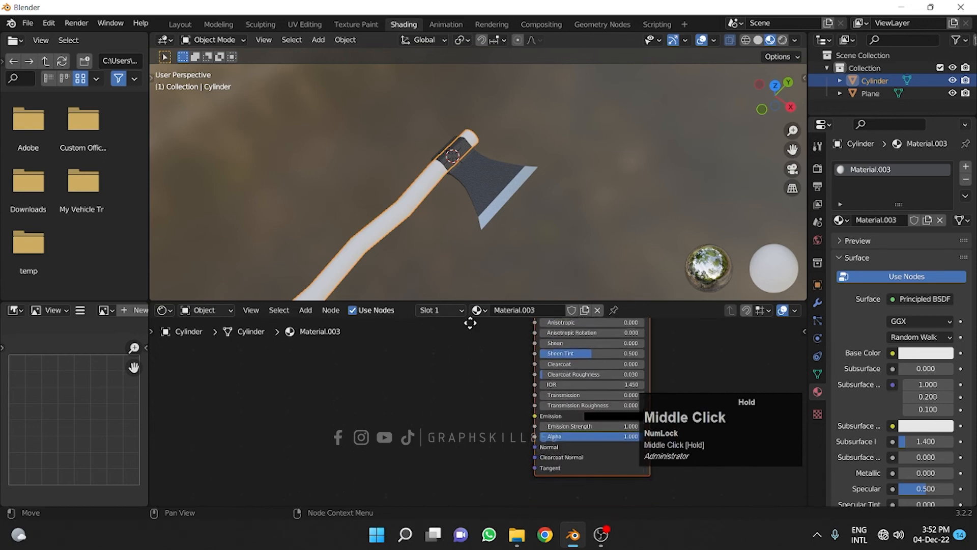
{"action": "key", "text": "ctrl+v"}
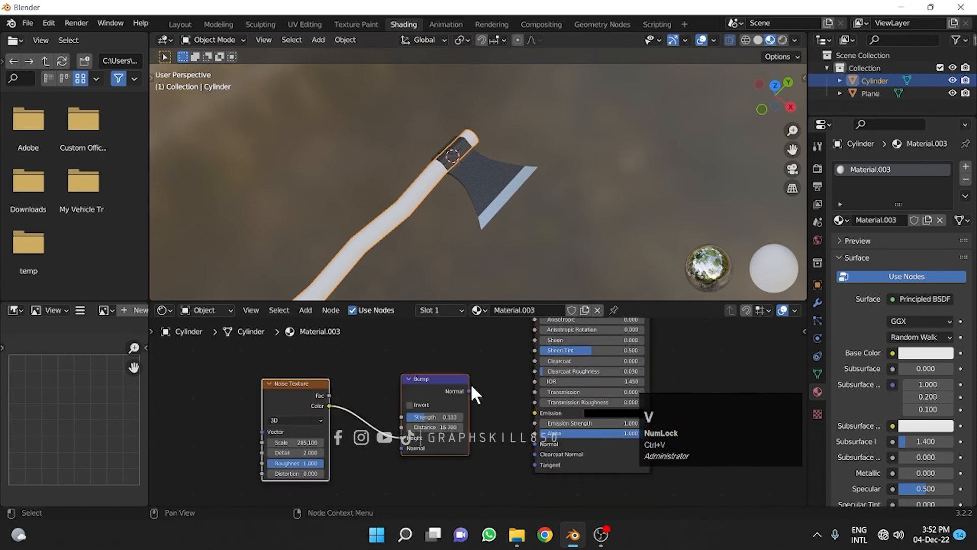
{"action": "left_click_drag", "start_coordinate": [468, 390], "coordinate": [535, 443]}
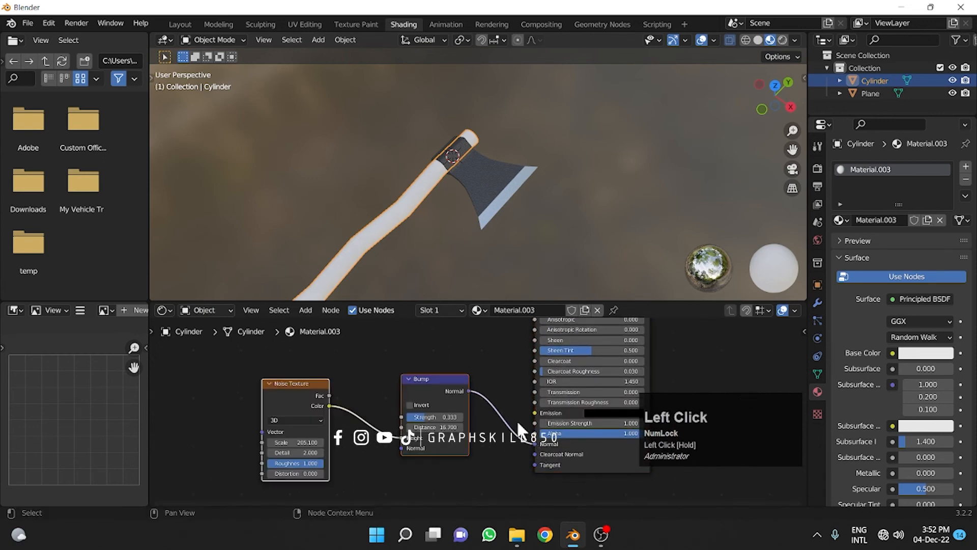
Add an Image Texture to the Base Color of the handle's Material.003.
{"action": "middle_click_drag", "start_coordinate": [519, 372], "coordinate": [447, 509]}
{"action": "left_click", "coordinate": [891, 352]}
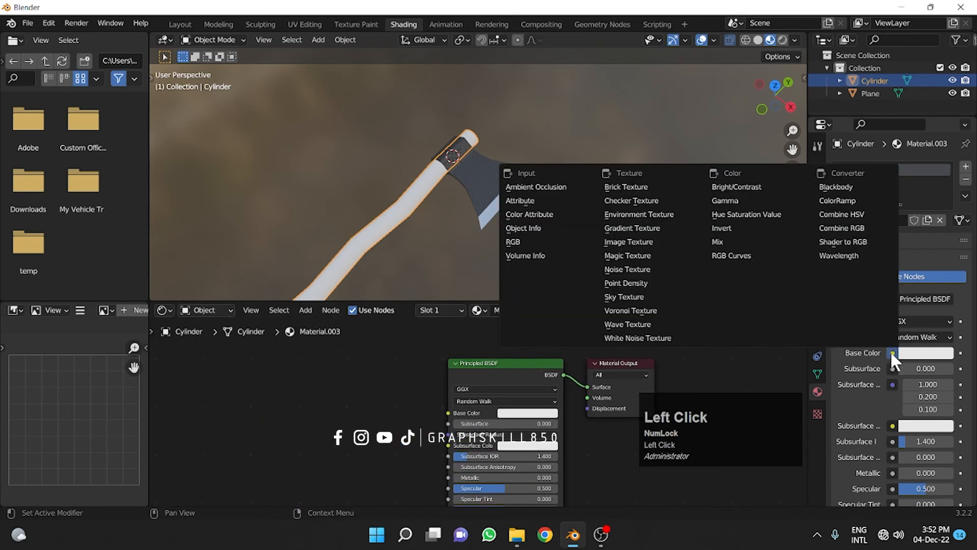
{"action": "left_click", "coordinate": [616, 243]}
Load Wood03_4K_BaseColor.png from the Wood03_MR_4K folder in Downloads into the handle's Image Texture.
{"action": "left_click", "coordinate": [393, 410]}
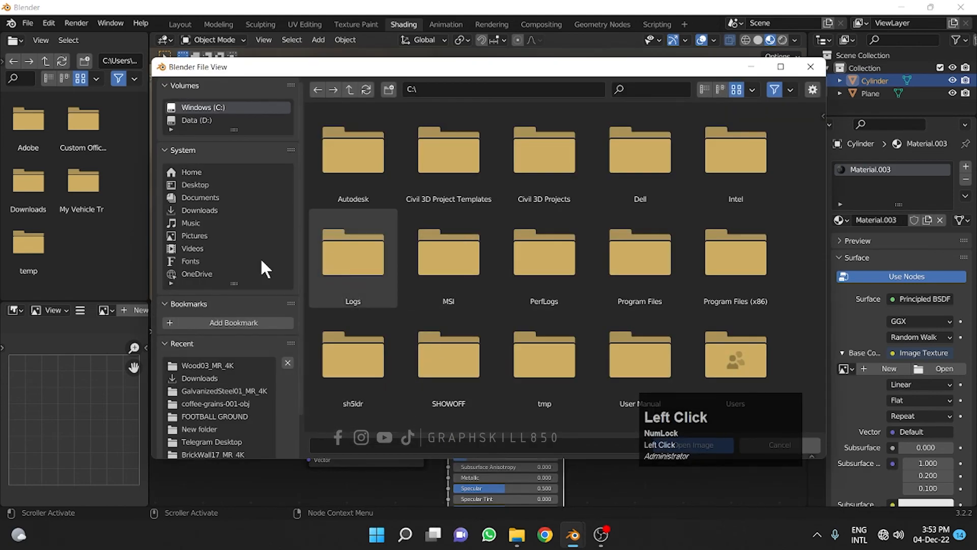
{"action": "left_click", "coordinate": [192, 207]}
{"action": "scroll", "coordinate": [508, 252], "scroll_direction": "down", "scroll_amount": 6}
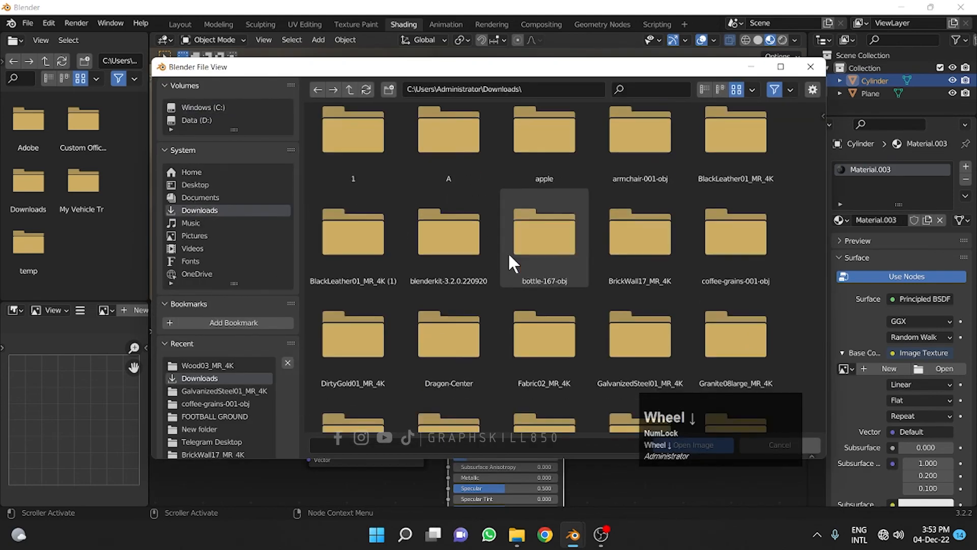
{"action": "scroll", "coordinate": [505, 356], "scroll_direction": "down", "scroll_amount": 2}
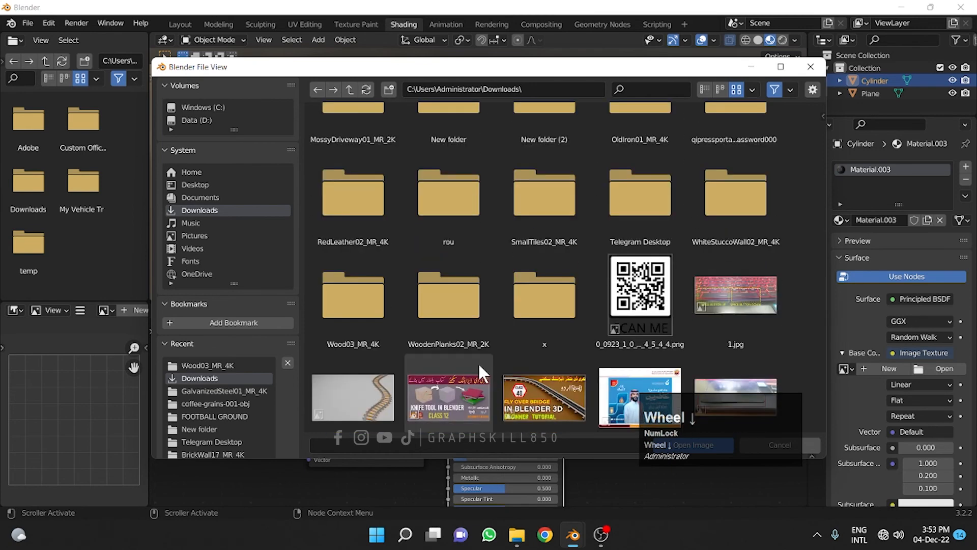
{"action": "left_click", "coordinate": [341, 305]}
{"action": "double_click", "coordinate": [358, 171]}
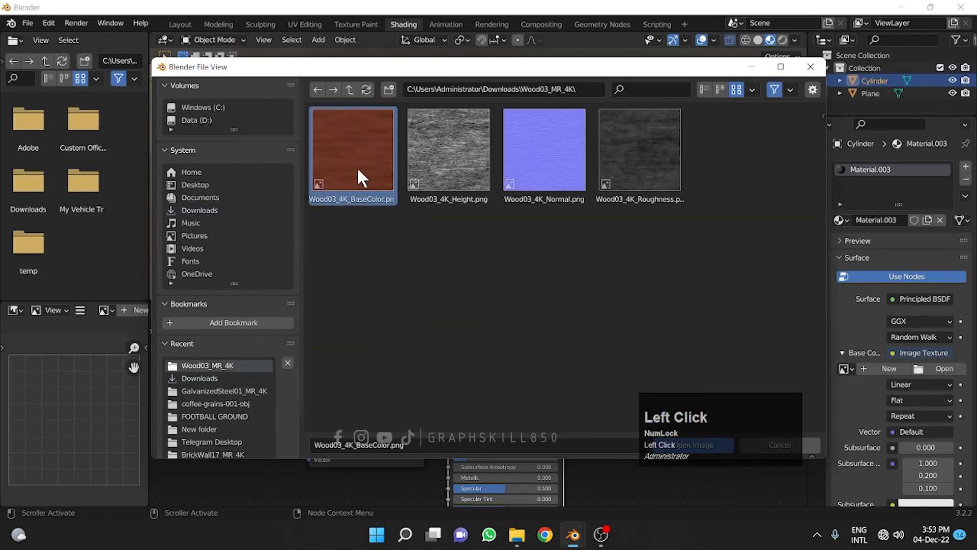
Examine the wood texture on the handle from several angles and check its Noise Texture and Bump nodes.
{"action": "scroll", "coordinate": [417, 201], "scroll_direction": "up", "scroll_amount": 2}
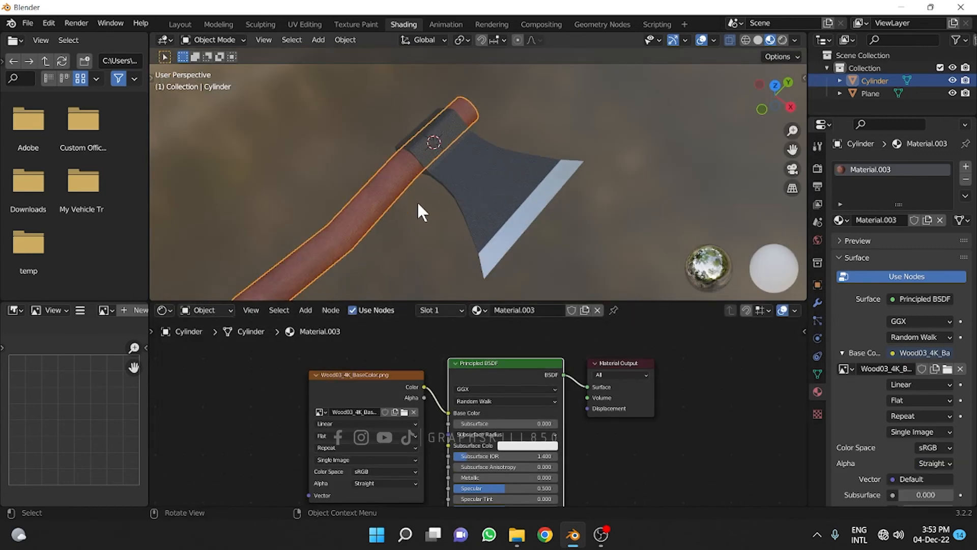
{"action": "middle_click_drag", "start_coordinate": [416, 200], "coordinate": [444, 226]}
{"action": "scroll", "coordinate": [475, 196], "scroll_direction": "down", "scroll_amount": 5}
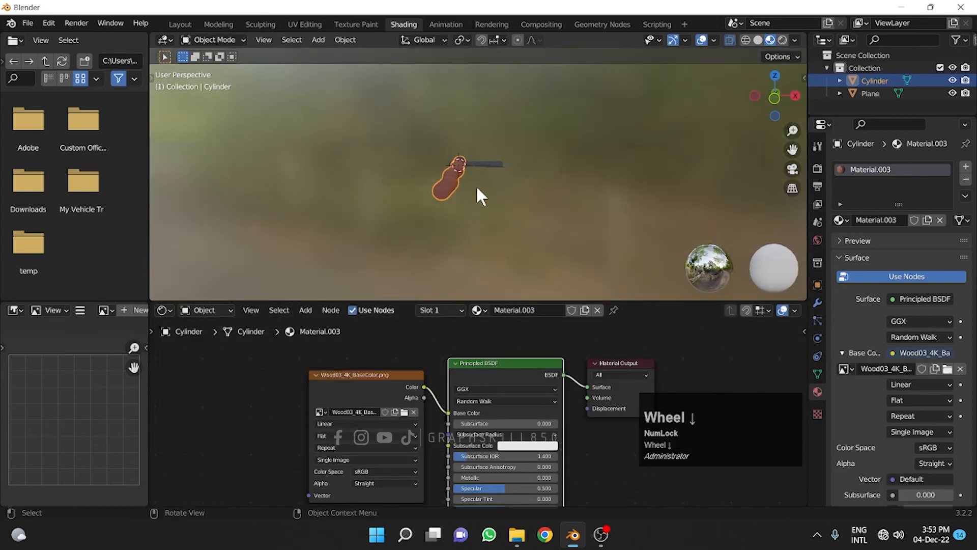
{"action": "middle_click_drag", "start_coordinate": [475, 192], "coordinate": [397, 277]}
{"action": "scroll", "coordinate": [399, 200], "scroll_direction": "up", "scroll_amount": 4}
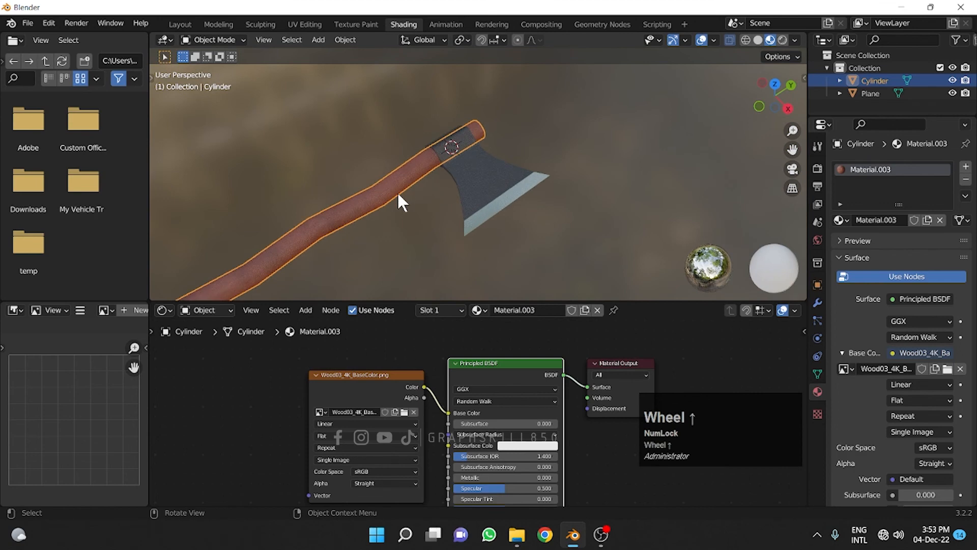
{"action": "middle_click_drag", "start_coordinate": [399, 201], "coordinate": [444, 155]}
{"action": "scroll", "coordinate": [350, 213], "scroll_direction": "up", "scroll_amount": 2}
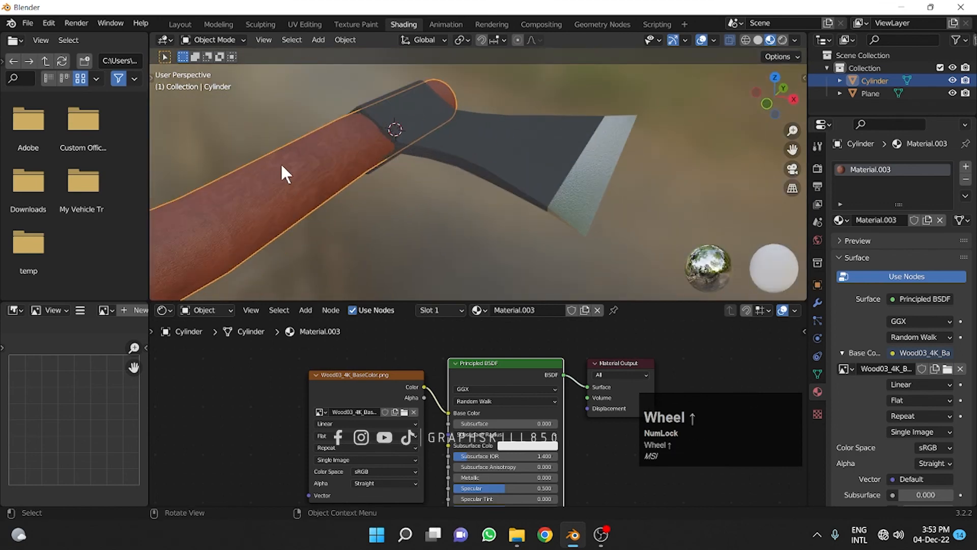
{"action": "scroll", "coordinate": [351, 153], "scroll_direction": "up", "scroll_amount": 3}
{"action": "scroll", "coordinate": [454, 105], "scroll_direction": "down", "scroll_amount": 5}
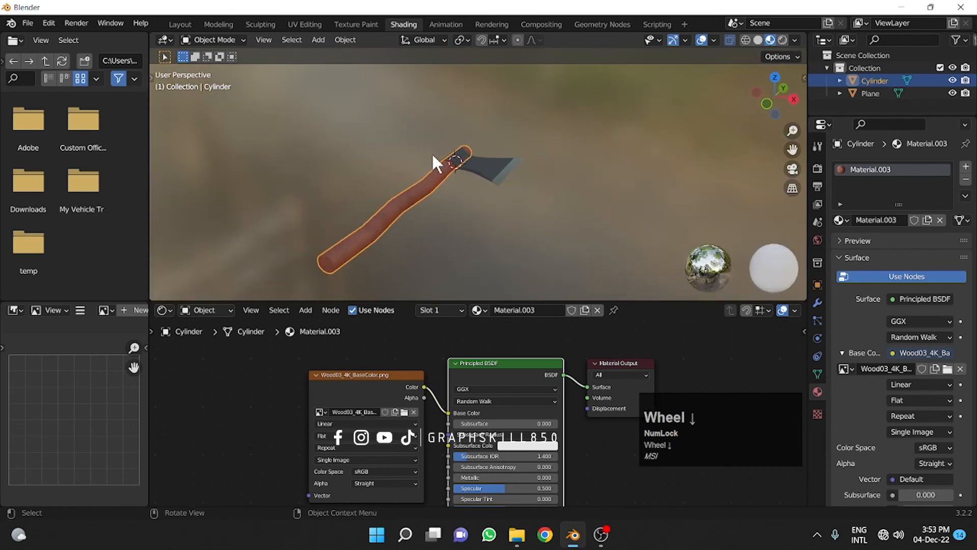
{"action": "middle_click_drag", "start_coordinate": [434, 159], "coordinate": [457, 176]}
{"action": "scroll", "coordinate": [551, 192], "scroll_direction": "up", "scroll_amount": 3}
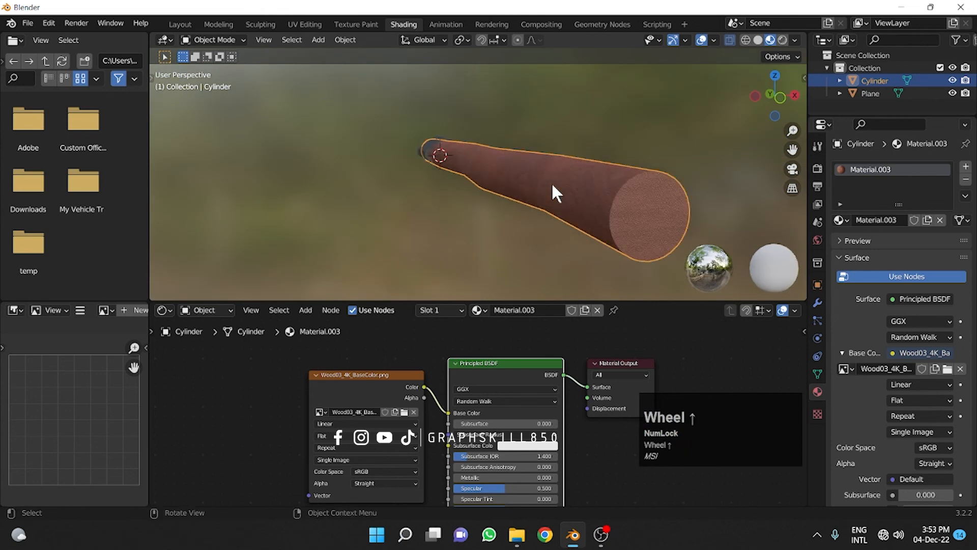
{"action": "scroll", "coordinate": [551, 182], "scroll_direction": "down", "scroll_amount": 3}
{"action": "scroll", "coordinate": [495, 168], "scroll_direction": "down", "scroll_amount": 1}
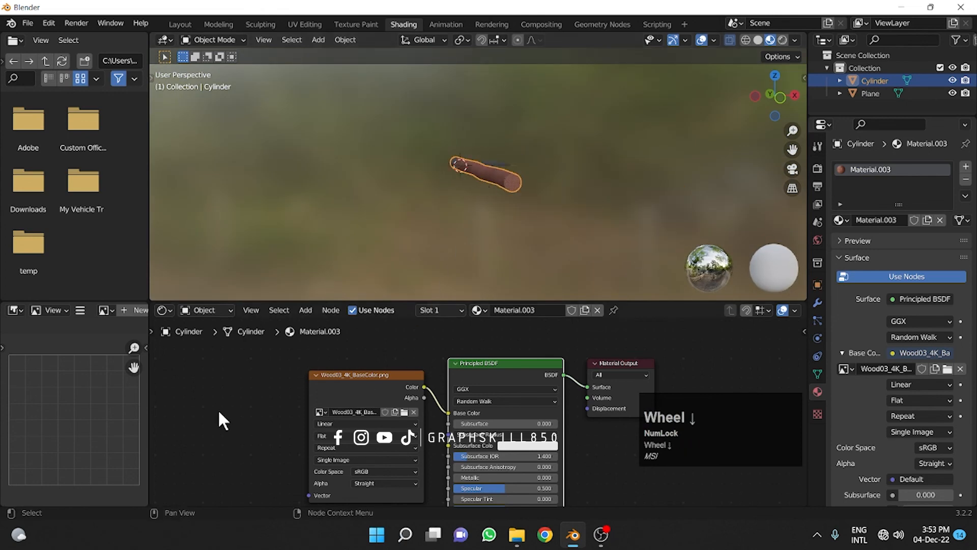
{"action": "scroll", "coordinate": [334, 435], "scroll_direction": "down", "scroll_amount": 2}
{"action": "middle_click_drag", "start_coordinate": [338, 438], "coordinate": [382, 283]}
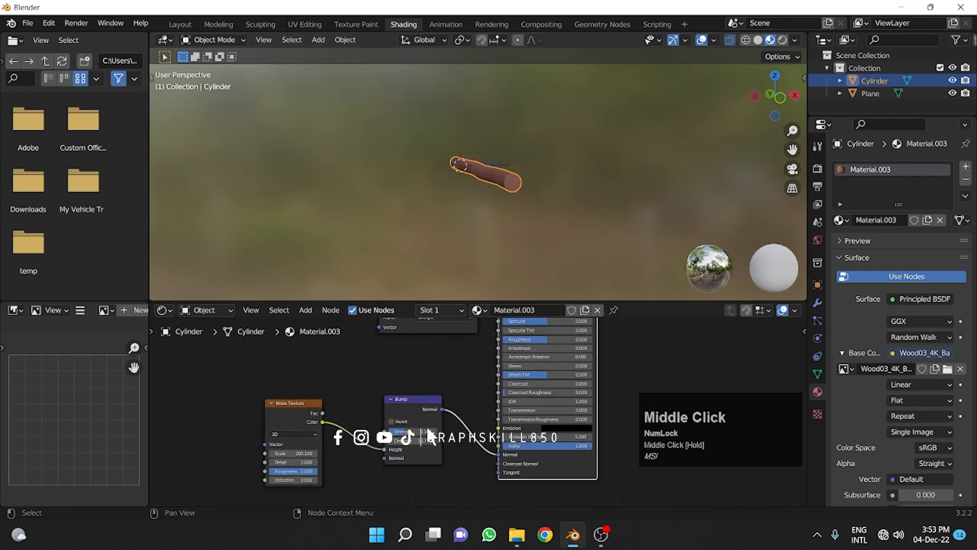
Show the axe with Material Preview shading in the Layout workspace.
{"action": "scroll", "coordinate": [508, 158], "scroll_direction": "up", "scroll_amount": 2}
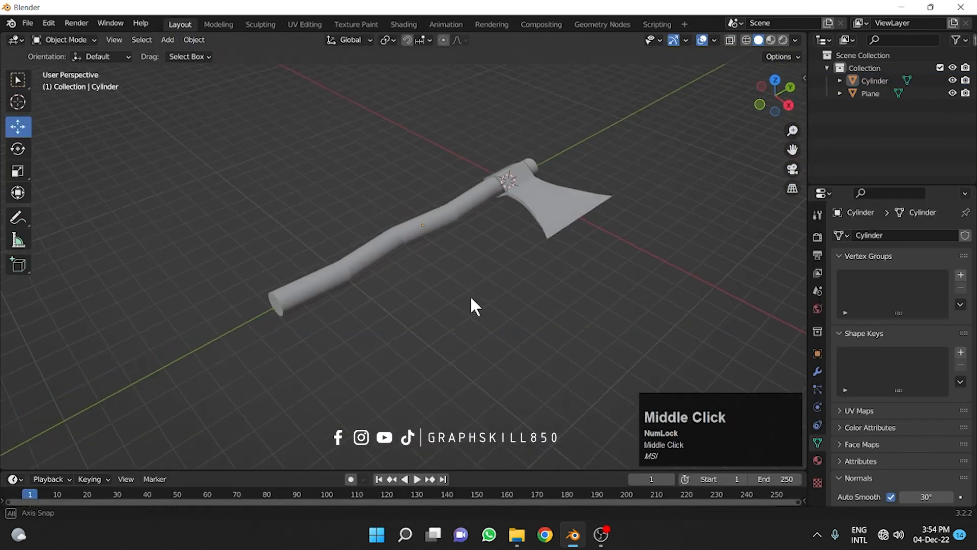
{"action": "middle_click_drag", "start_coordinate": [470, 298], "coordinate": [737, 76]}
{"action": "left_click", "coordinate": [771, 39]}
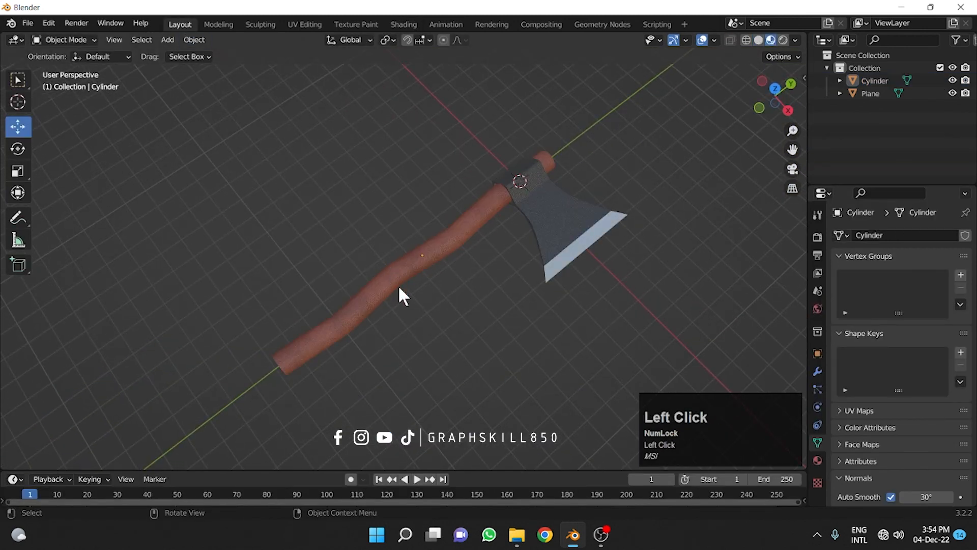
Inspect the finished axe's handle surface, metal head and cutting edge up close and from different sides.
{"action": "scroll", "coordinate": [410, 237], "scroll_direction": "down", "scroll_amount": 1}
{"action": "middle_click_drag", "start_coordinate": [399, 288], "coordinate": [409, 234]}
{"action": "scroll", "coordinate": [411, 232], "scroll_direction": "up", "scroll_amount": 5}
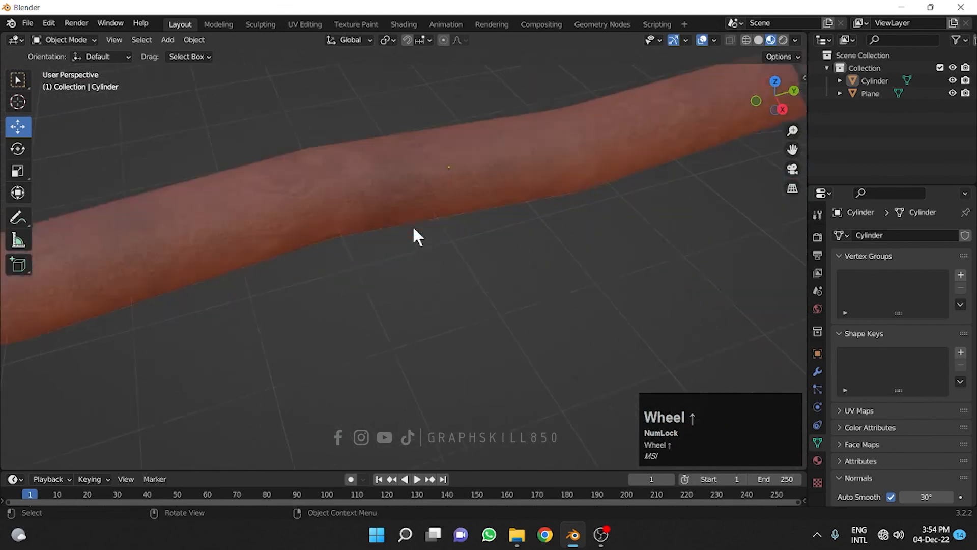
{"action": "scroll", "coordinate": [413, 226], "scroll_direction": "up", "scroll_amount": 1}
{"action": "scroll", "coordinate": [393, 169], "scroll_direction": "up", "scroll_amount": 3}
{"action": "scroll", "coordinate": [394, 173], "scroll_direction": "down", "scroll_amount": 2}
{"action": "middle_click_drag", "start_coordinate": [395, 176], "coordinate": [358, 288]}
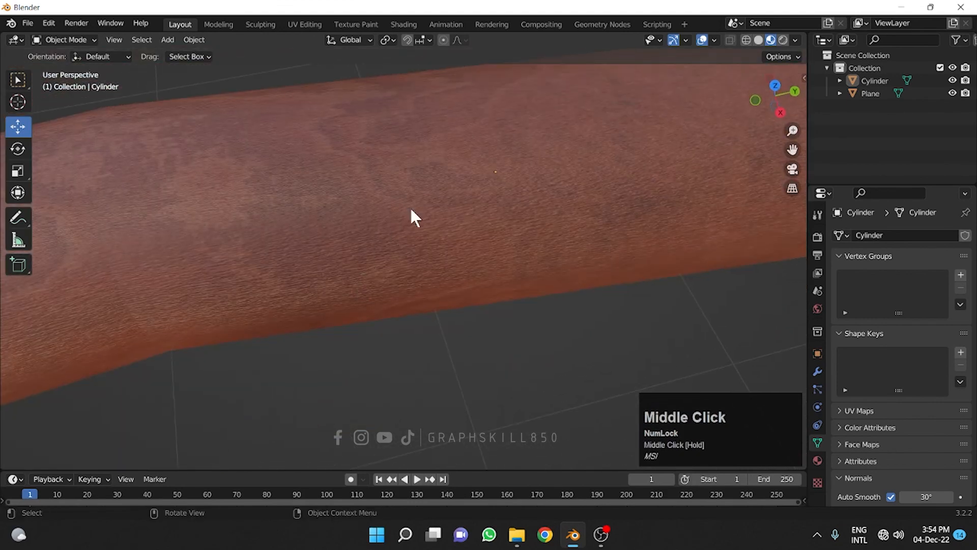
{"action": "scroll", "coordinate": [172, 266], "scroll_direction": "down", "scroll_amount": 5}
{"action": "middle_click_drag", "start_coordinate": [733, 244], "coordinate": [661, 253]}
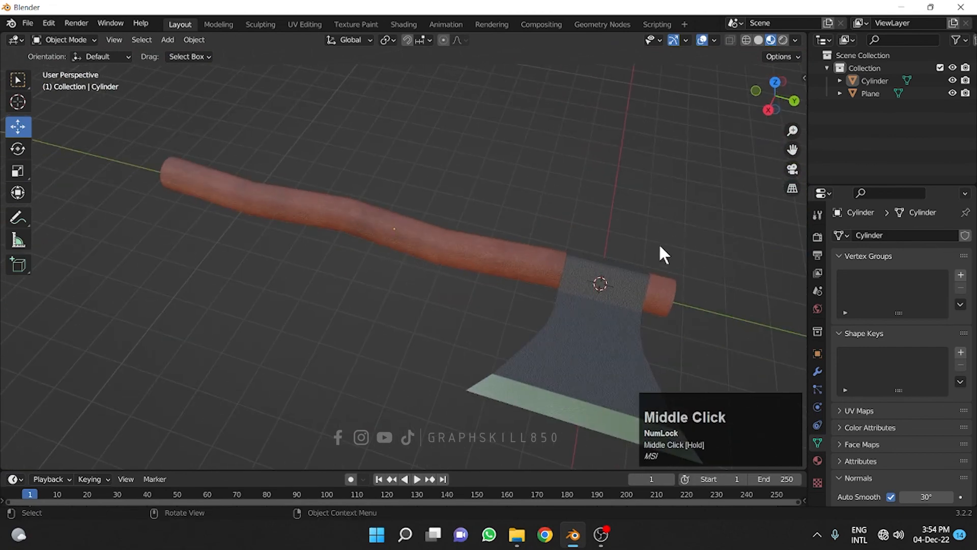
{"action": "scroll", "coordinate": [628, 301], "scroll_direction": "up", "scroll_amount": 4}
{"action": "middle_click_drag", "start_coordinate": [631, 337], "coordinate": [469, 240], "text": "shift"}
{"action": "scroll", "coordinate": [530, 211], "scroll_direction": "down", "scroll_amount": 4}
{"action": "middle_click_drag", "start_coordinate": [384, 396], "coordinate": [535, 276]}
{"action": "scroll", "coordinate": [535, 277], "scroll_direction": "down", "scroll_amount": 2}
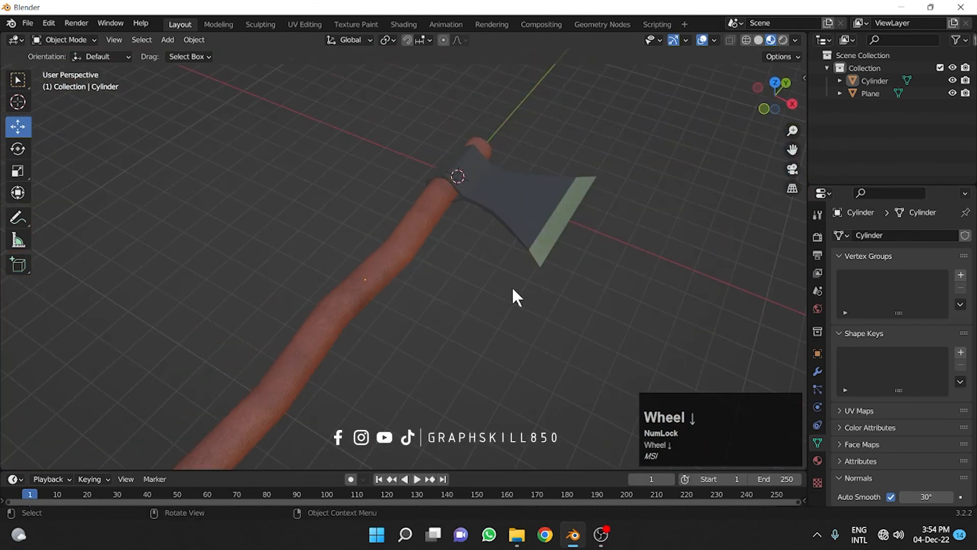
{"action": "scroll", "coordinate": [555, 191], "scroll_direction": "down", "scroll_amount": 4}
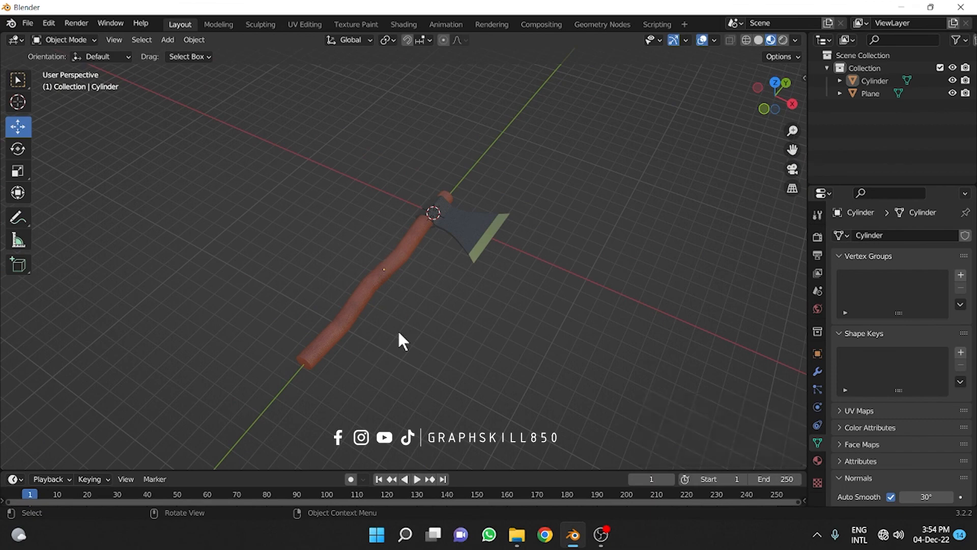
{"action": "middle_click_drag", "start_coordinate": [395, 342], "coordinate": [301, 300]}
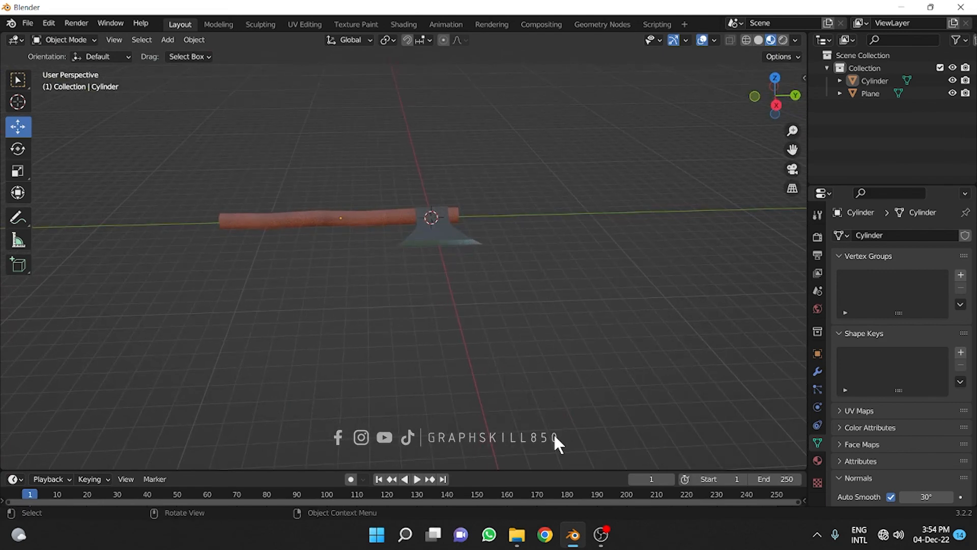
{"action": "left_click", "coordinate": [599, 532]}
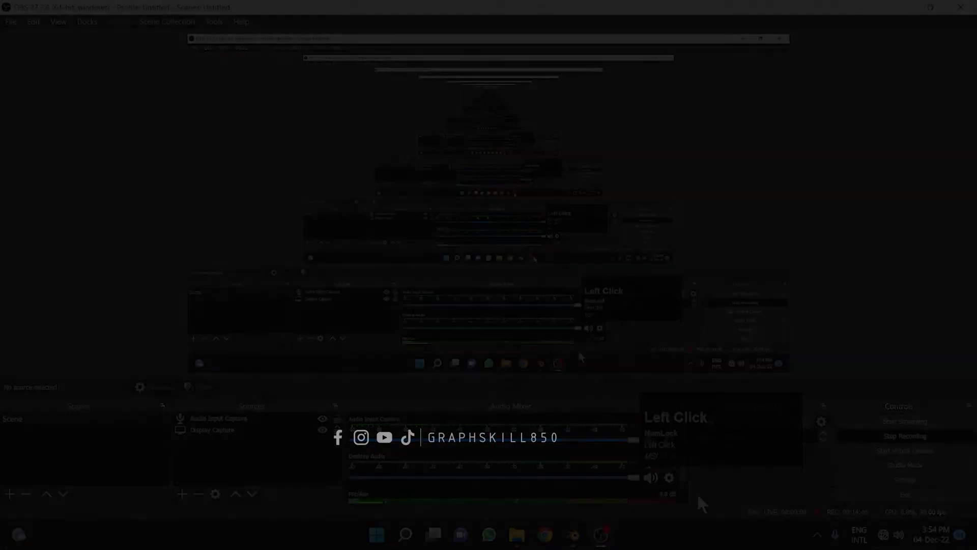